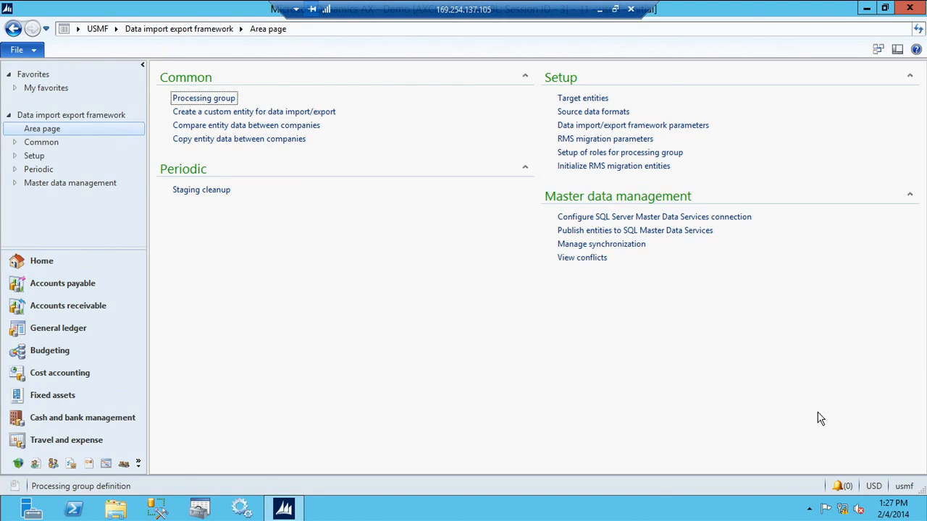
left_click(115, 30)
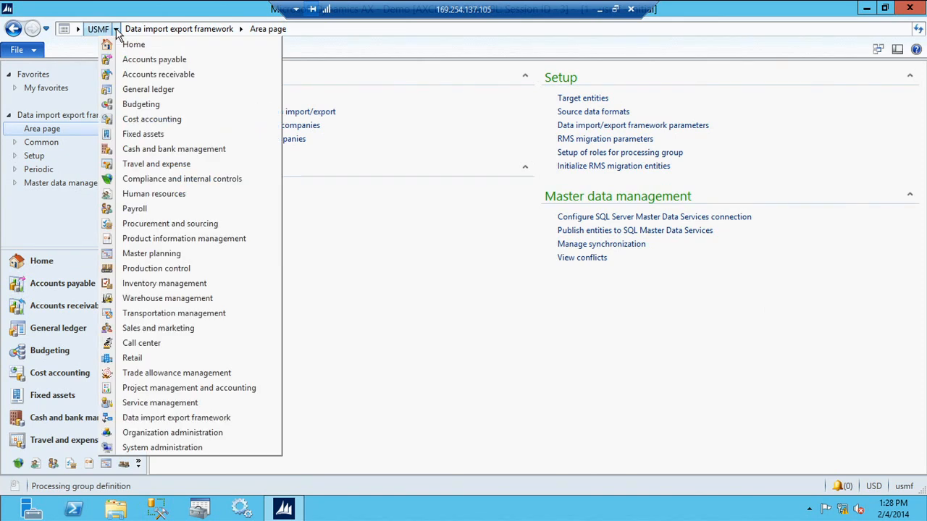
left_click(532, 310)
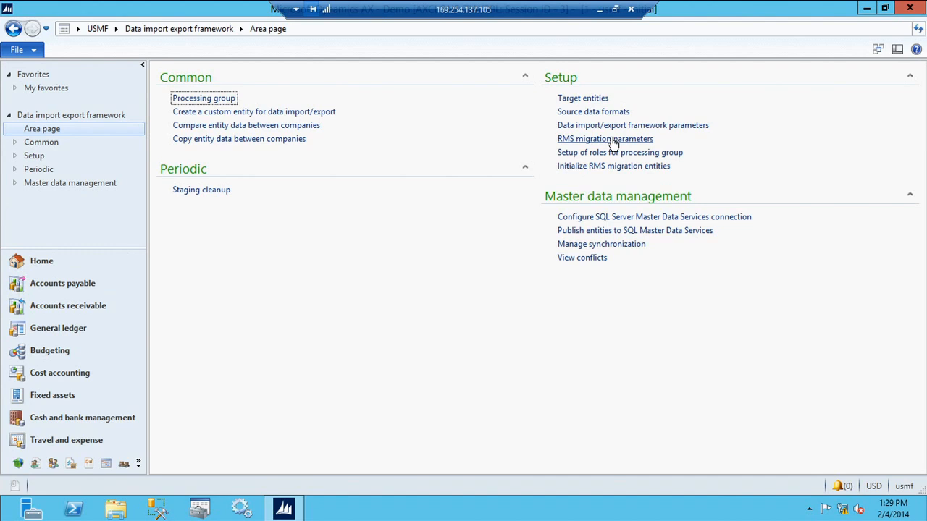
Validate the service account's access to the shared working directory in the data import/export framework parameters, and close the form
left_click(682, 125)
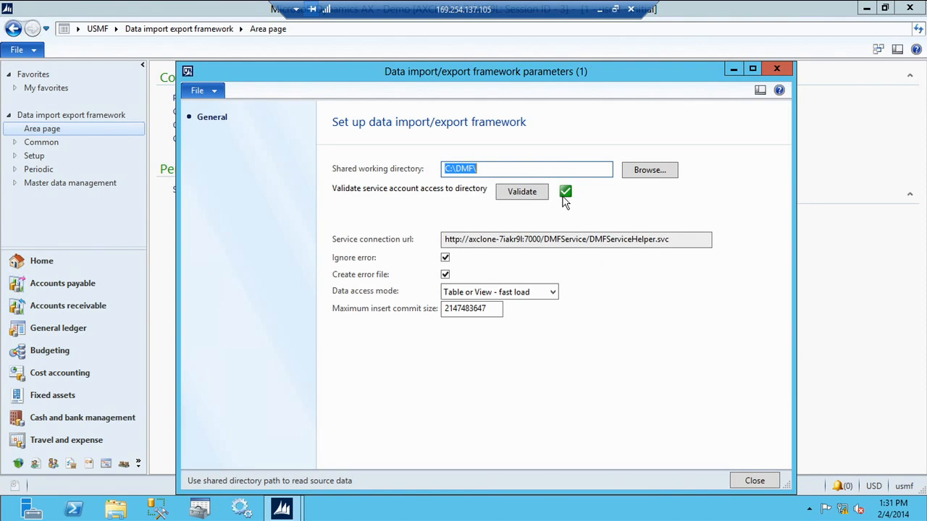
left_click(531, 192)
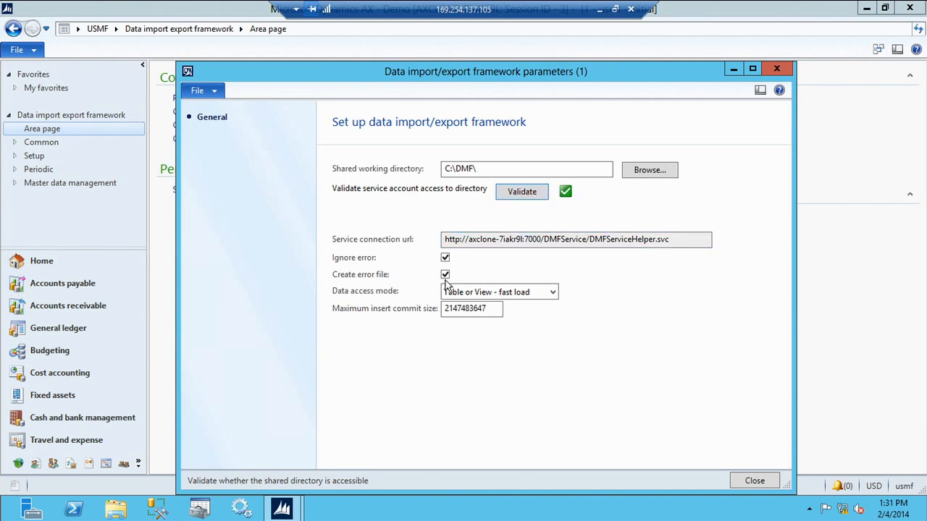
key("Escape")
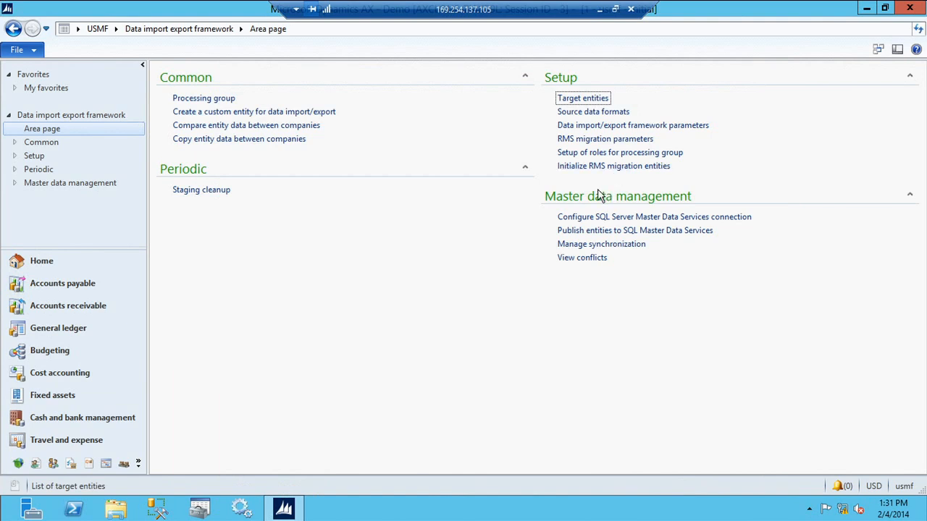
Open the source data formats, widen the list to show the Type column, and select the CSV format
left_click(612, 112)
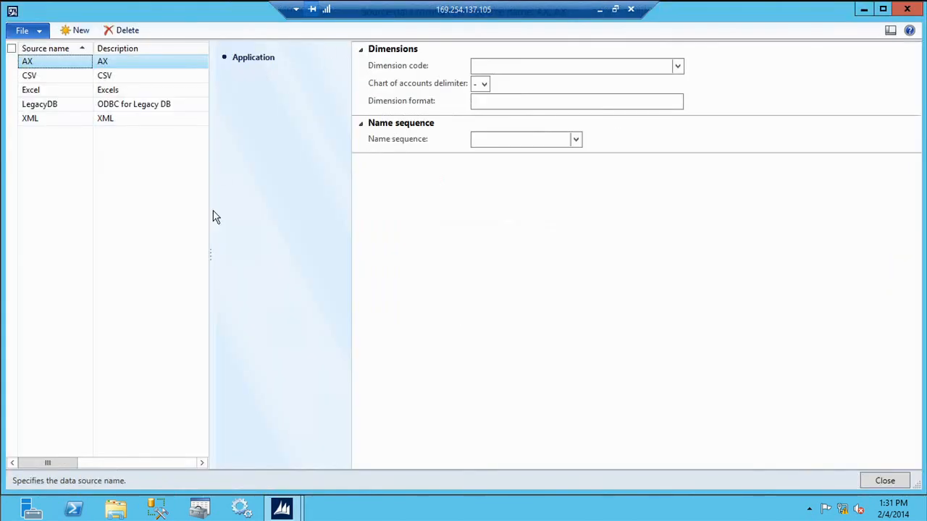
left_click_drag(209, 225, 431, 218)
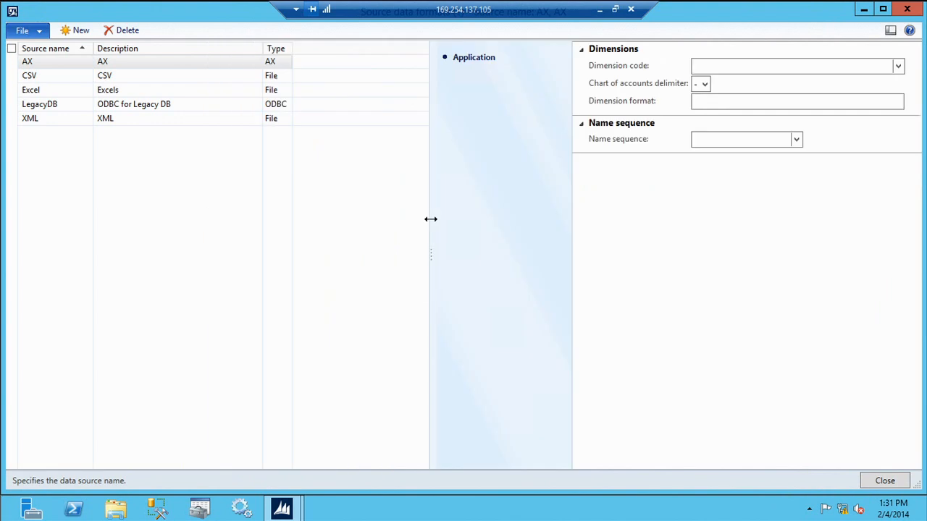
left_click(133, 78)
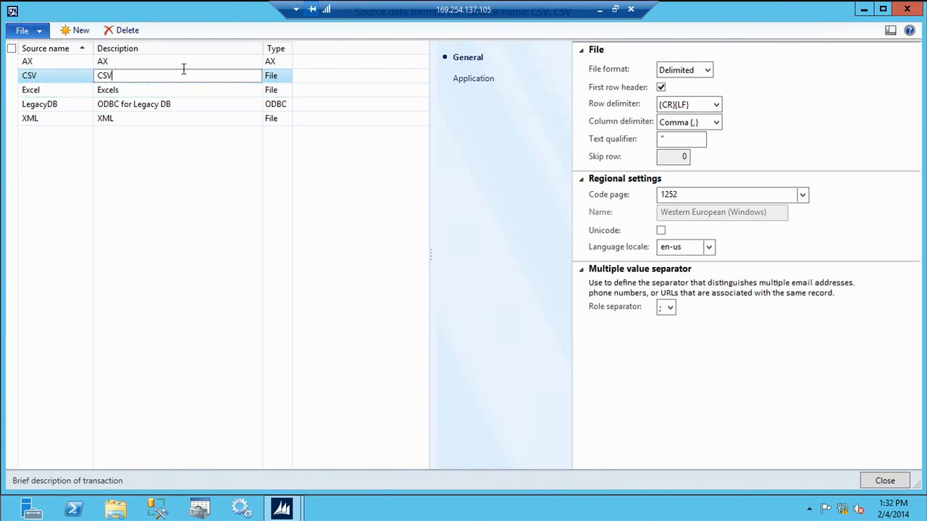
left_click(283, 78)
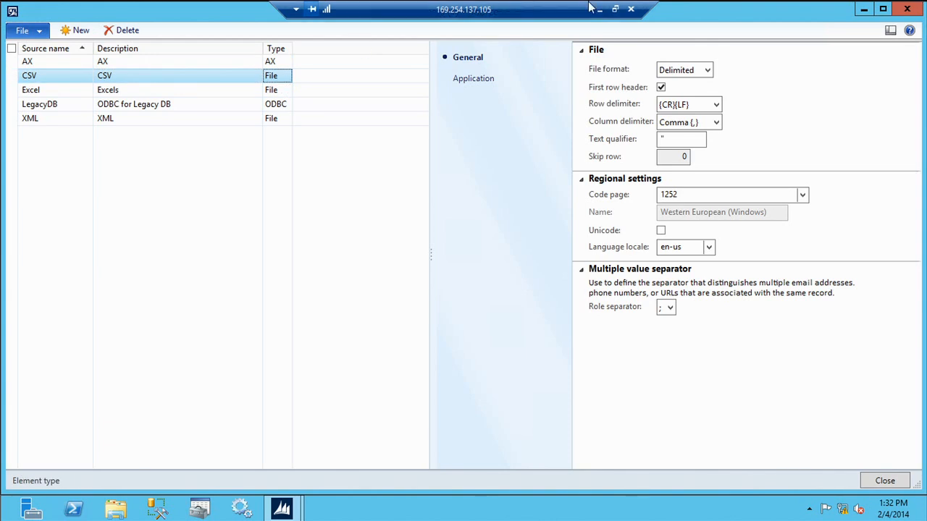
Examine the file format, row delimiter and column delimiter options available for the CSV source format
left_click(707, 71)
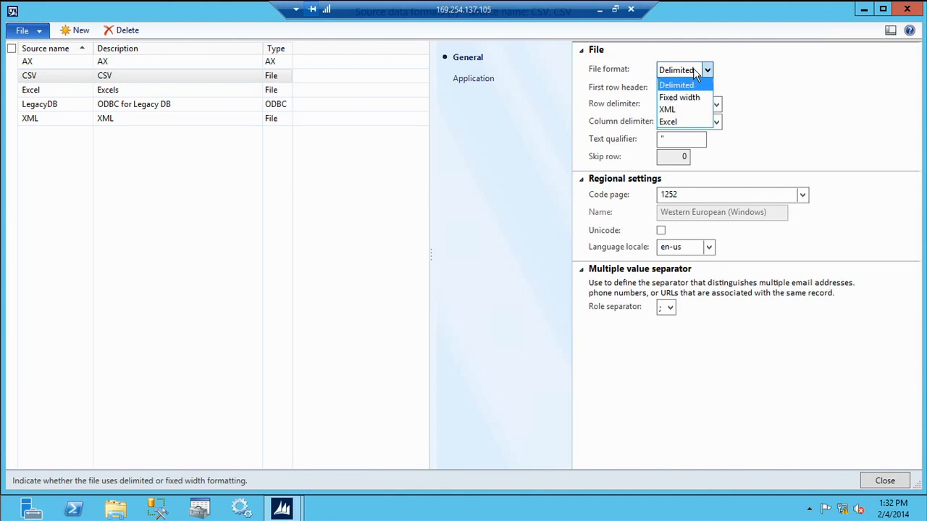
left_click(678, 68)
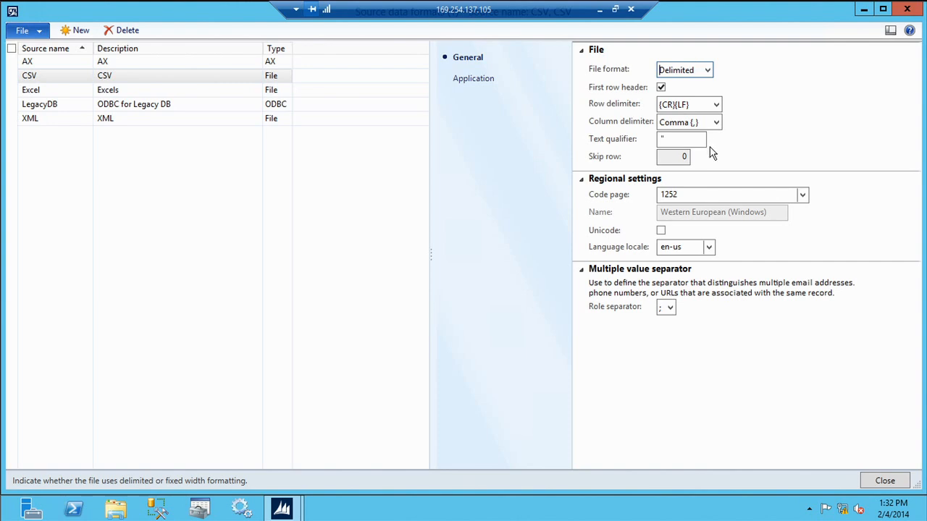
left_click(711, 105)
left_click(716, 105)
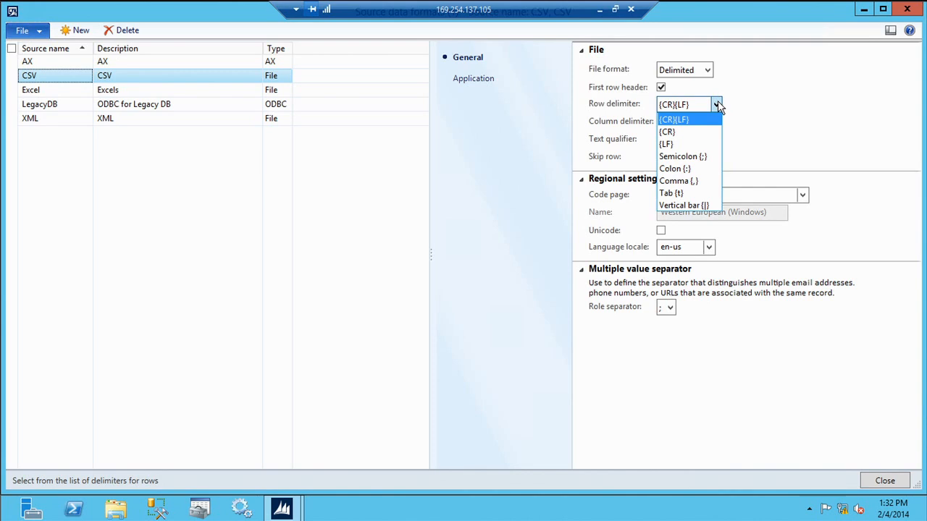
left_click(745, 107)
left_click(719, 126)
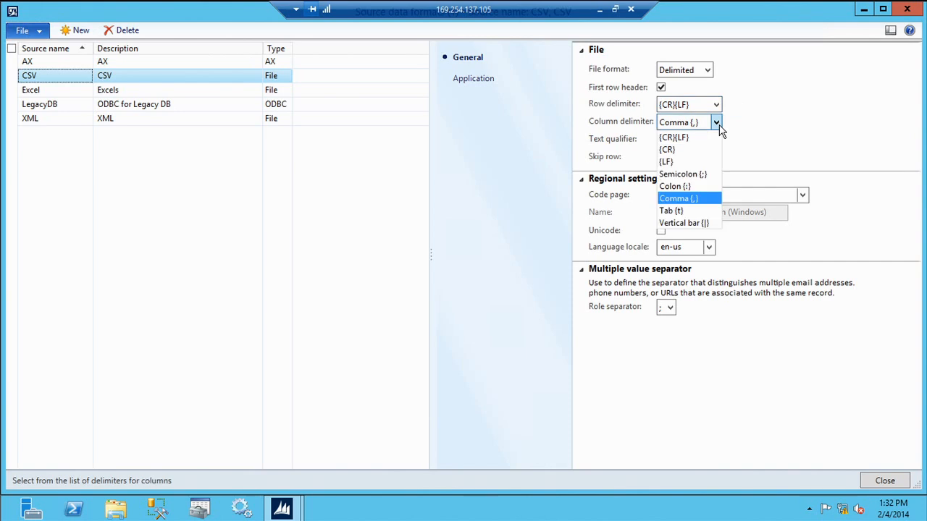
left_click(719, 126)
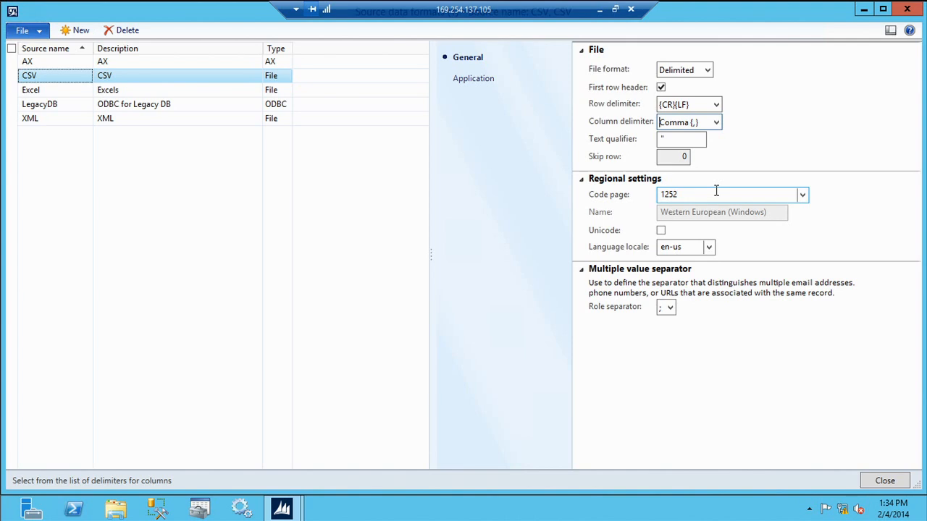
Set the CSV format's dimension code to BusinessUnit, CostCenter and Department in its application settings
left_click(468, 82)
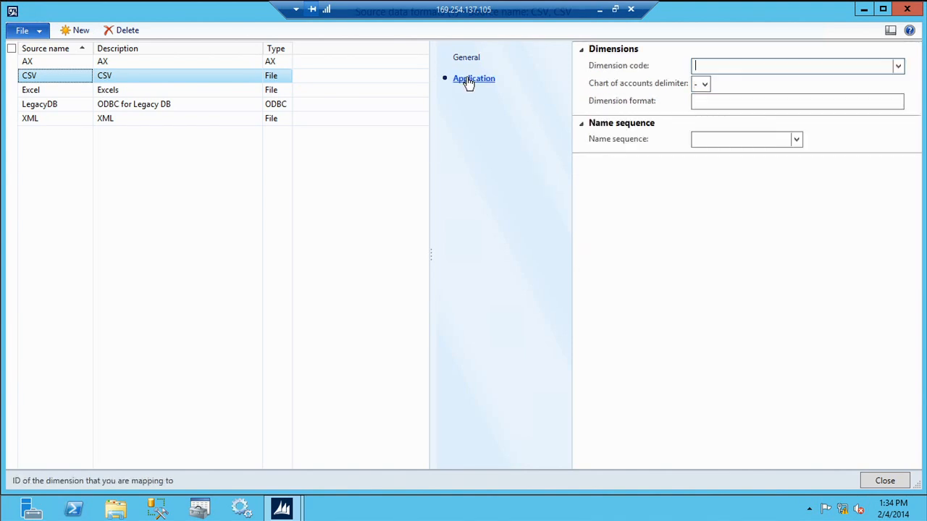
left_click(897, 67)
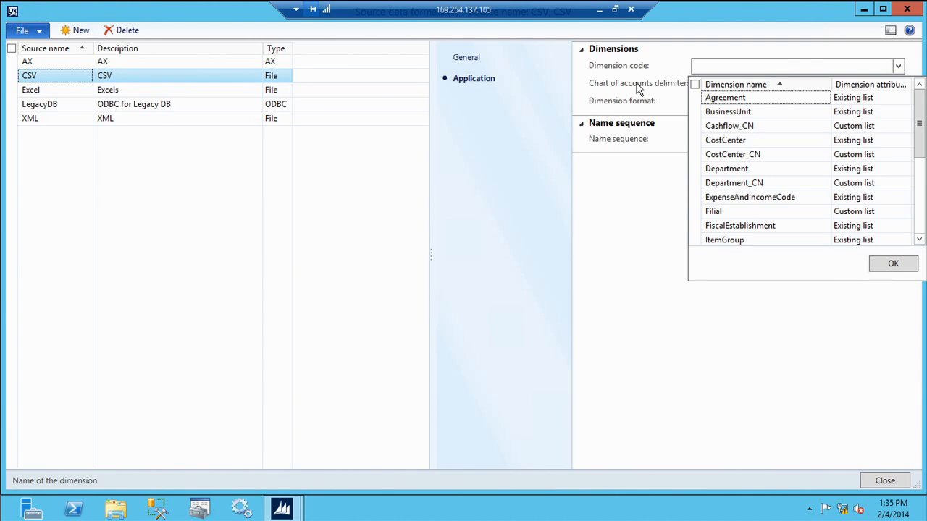
left_click(695, 112)
left_click(695, 140)
left_click(696, 169)
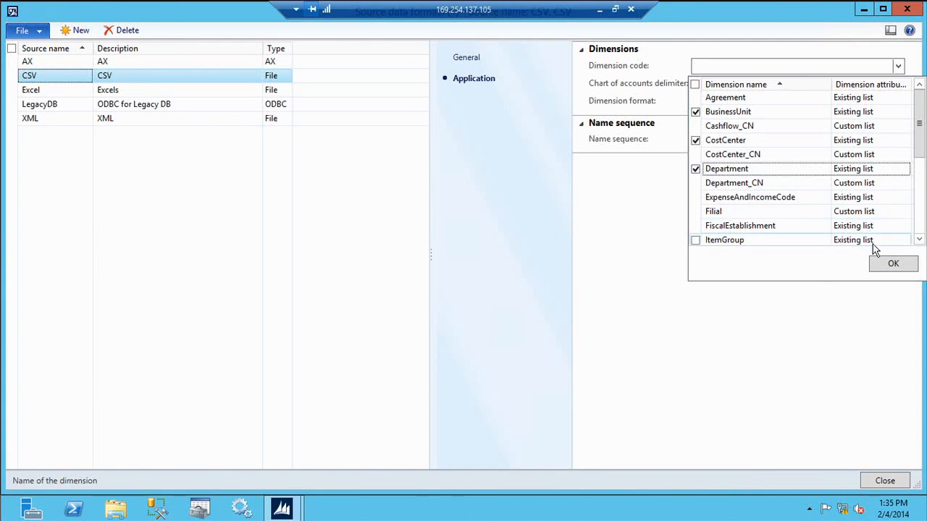
left_click(892, 265)
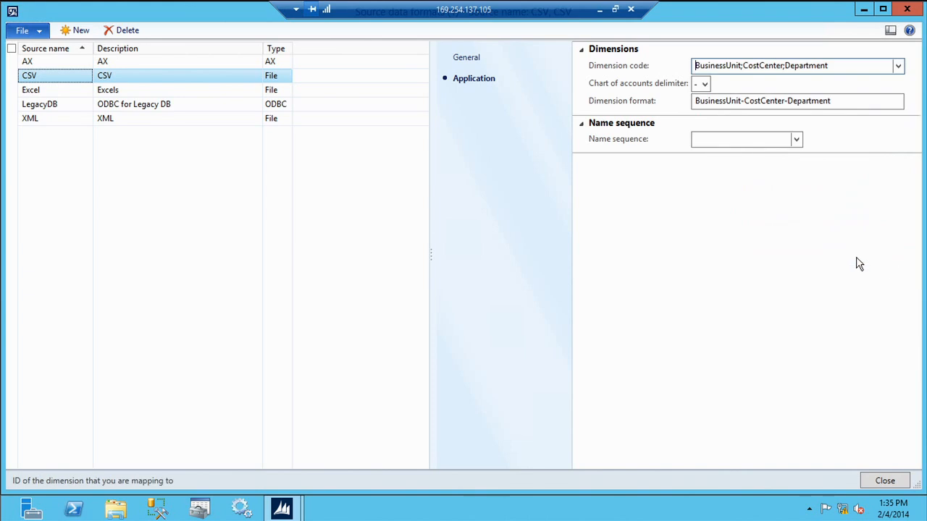
Review the chart of accounts delimiter choices and dimension format, and save the CSV source format changes on closing
left_click(704, 85)
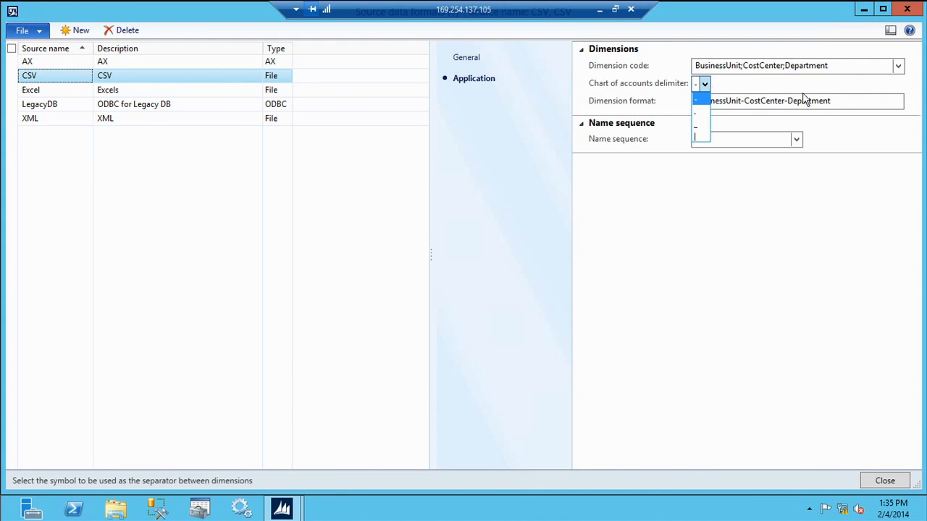
left_click(866, 96)
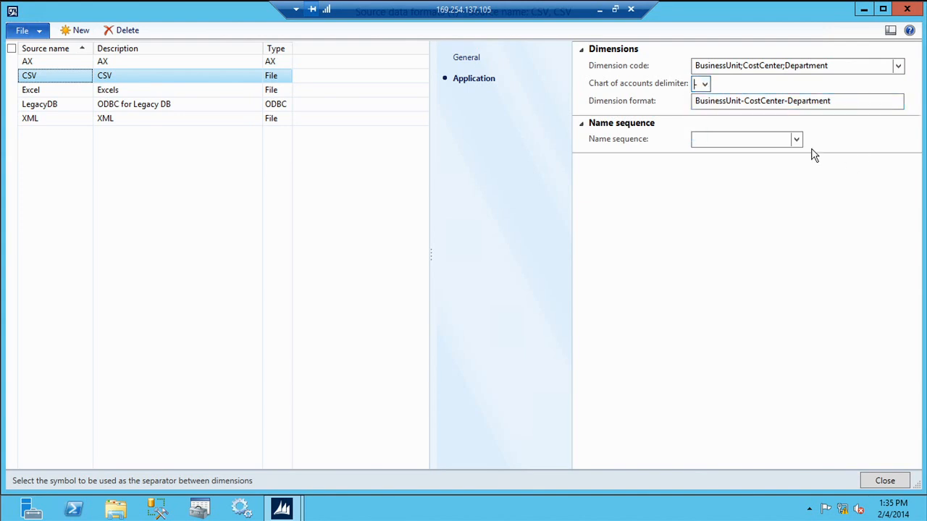
left_click_drag(867, 107, 920, 112)
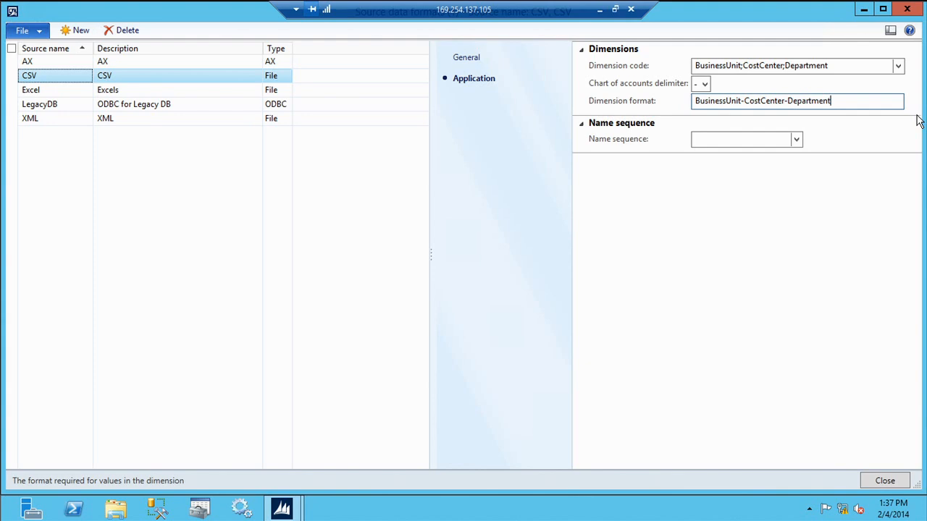
key("Escape")
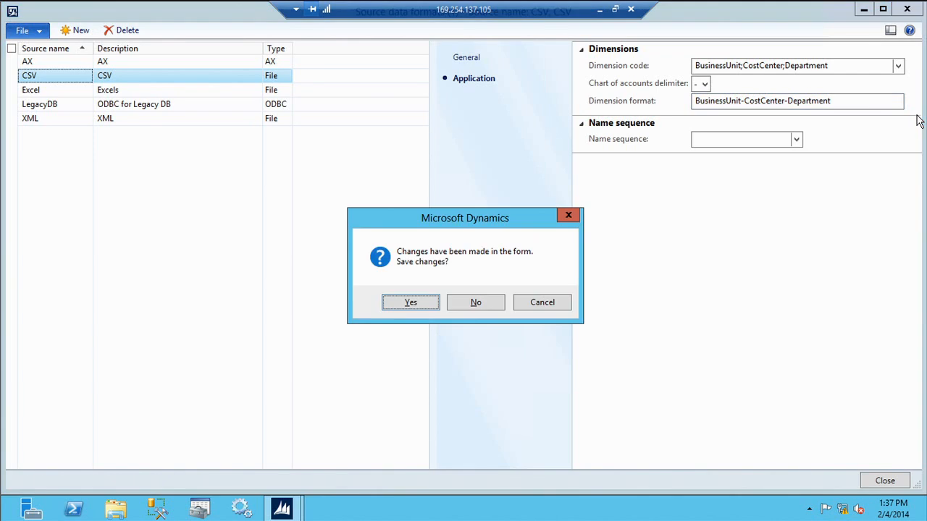
key("Return")
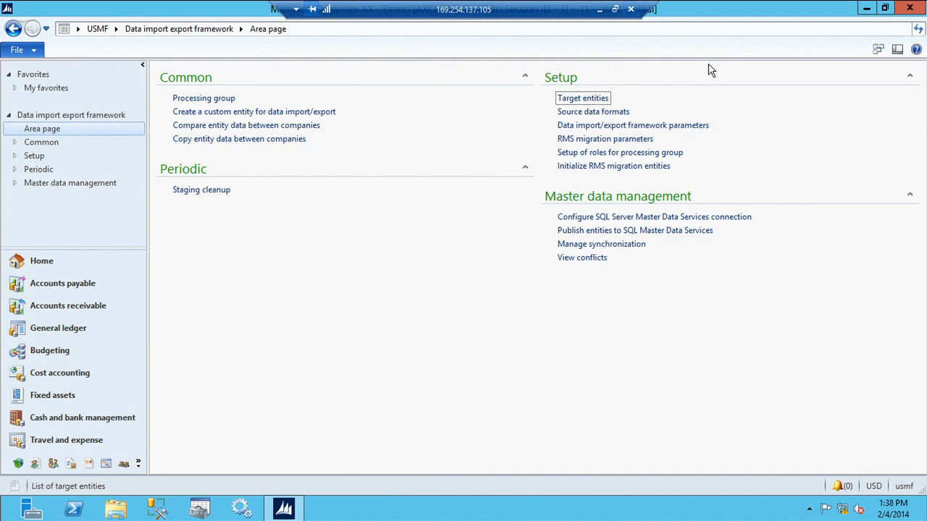
Open the target entities list, enlarge its window, and locate the Customer entity
left_click(607, 98)
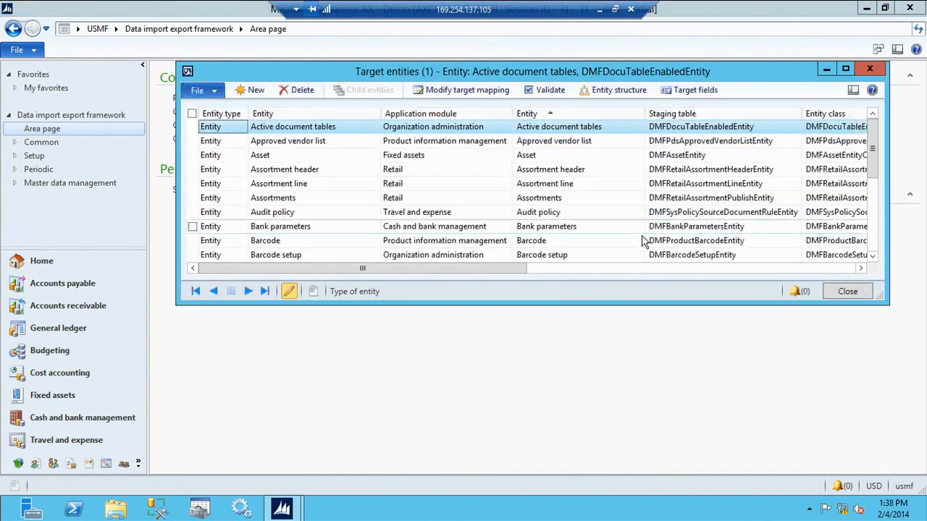
left_click_drag(888, 304, 926, 495)
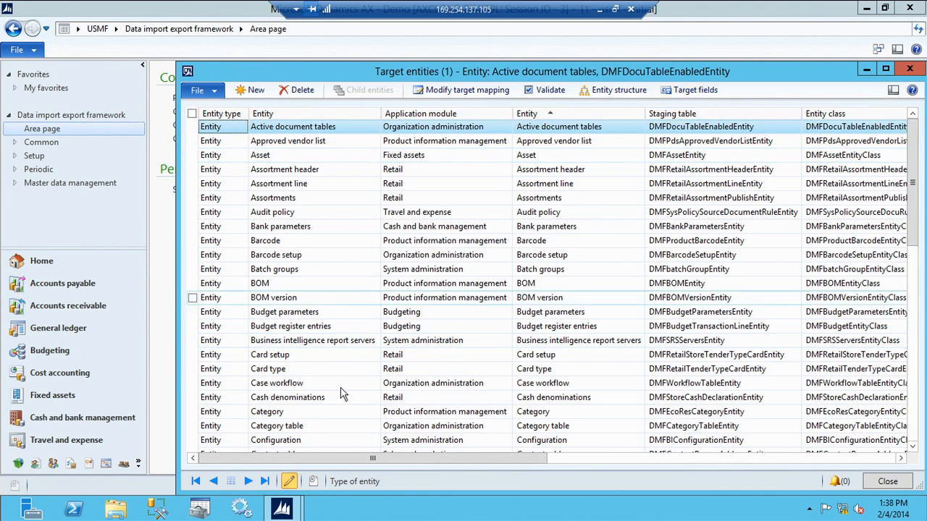
left_click(570, 415)
key("Down")
key("Down")
key("Down")
key("Down")
key("Down")
key("Down")
key("Down")
key("Down")
key("Down")
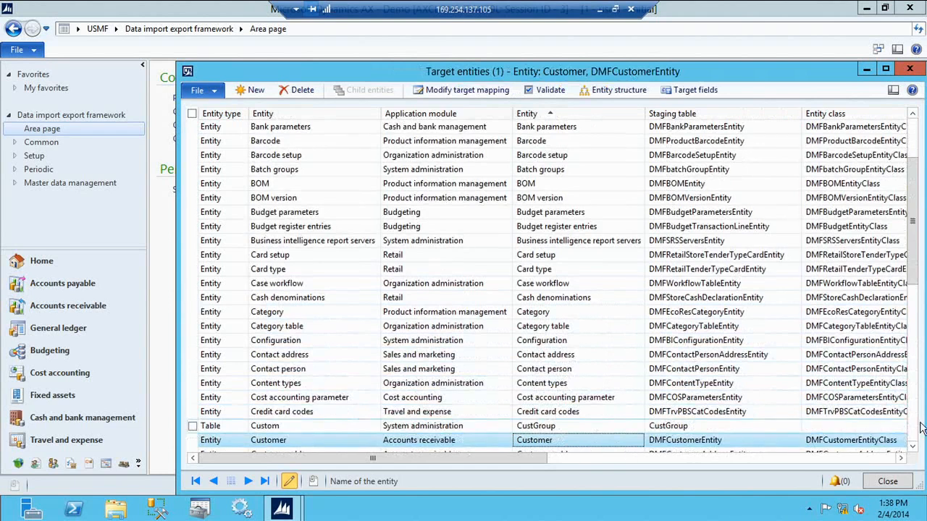
left_click(914, 448)
left_click(914, 448)
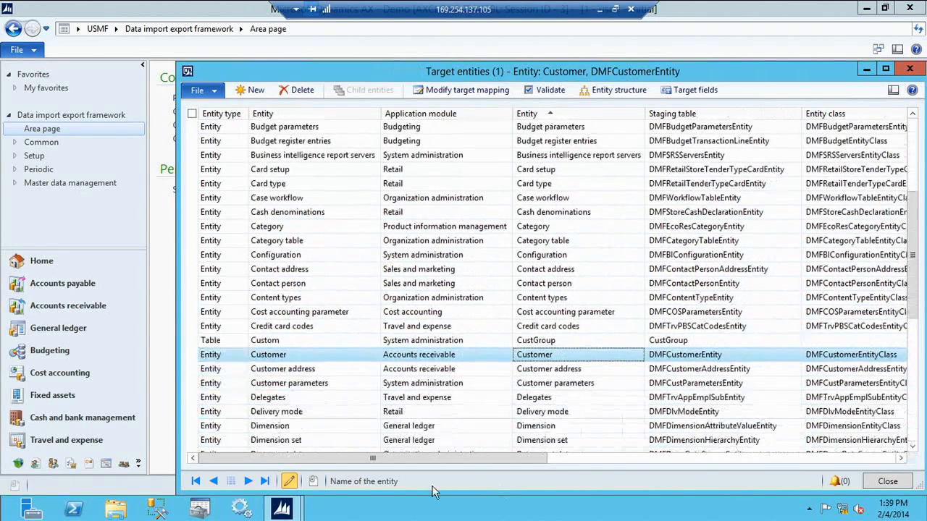
Examine the Customer entity's staging table, entity class and target entity columns, and close the list
left_click_drag(511, 458, 608, 458)
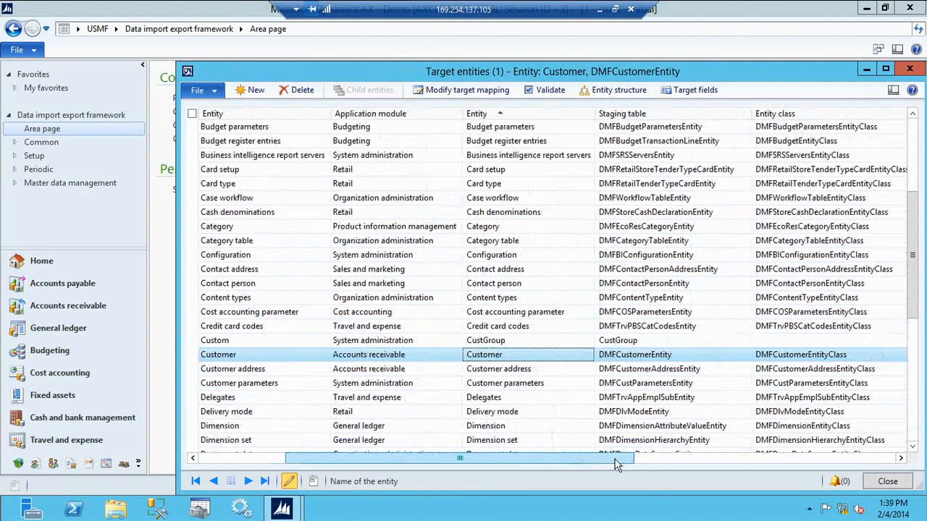
left_click(627, 360)
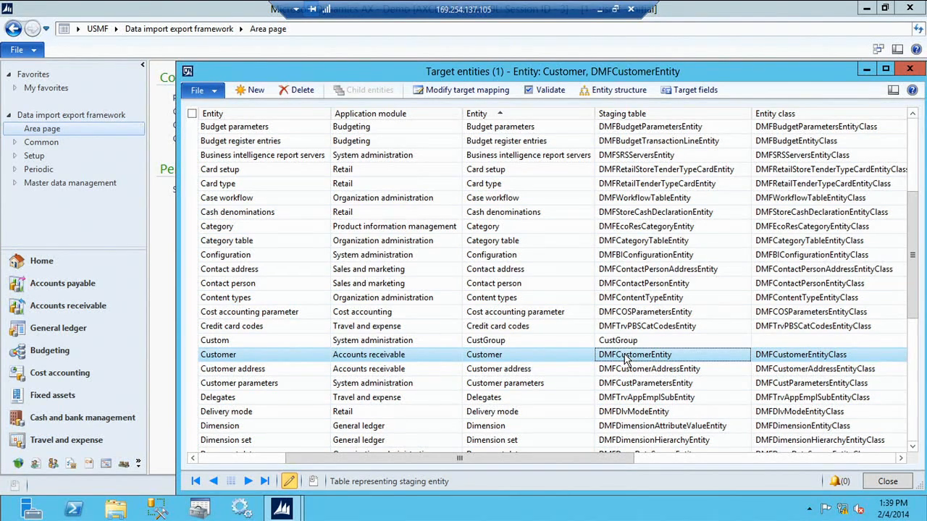
left_click_drag(773, 68, 611, 7)
left_click_drag(446, 400, 509, 400)
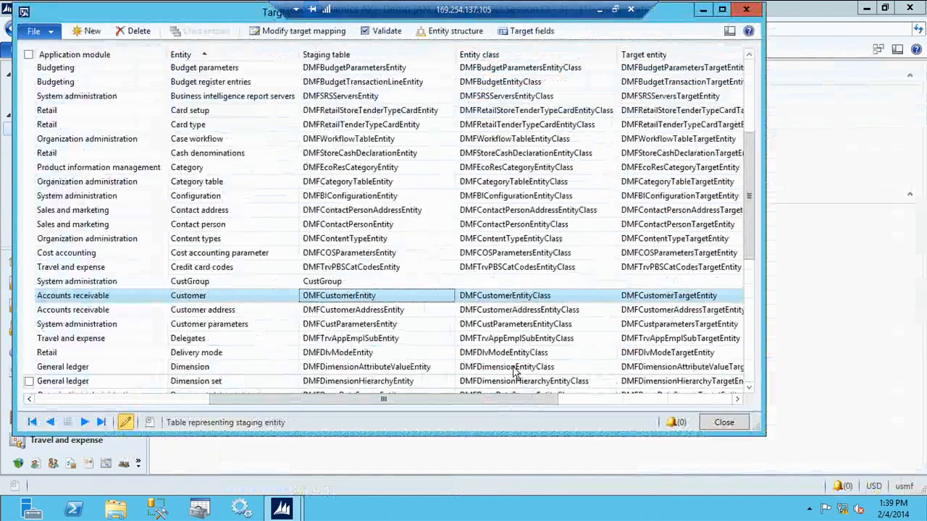
left_click(535, 299)
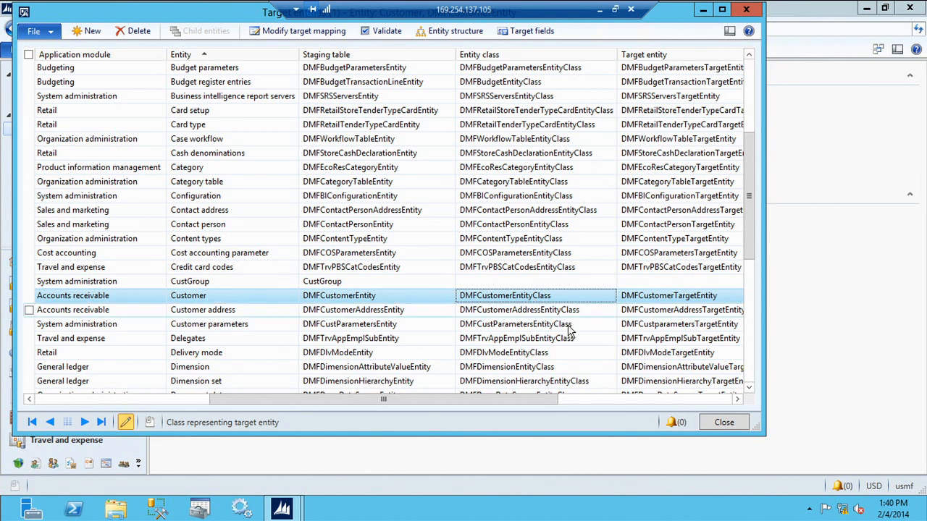
left_click_drag(527, 403, 621, 400)
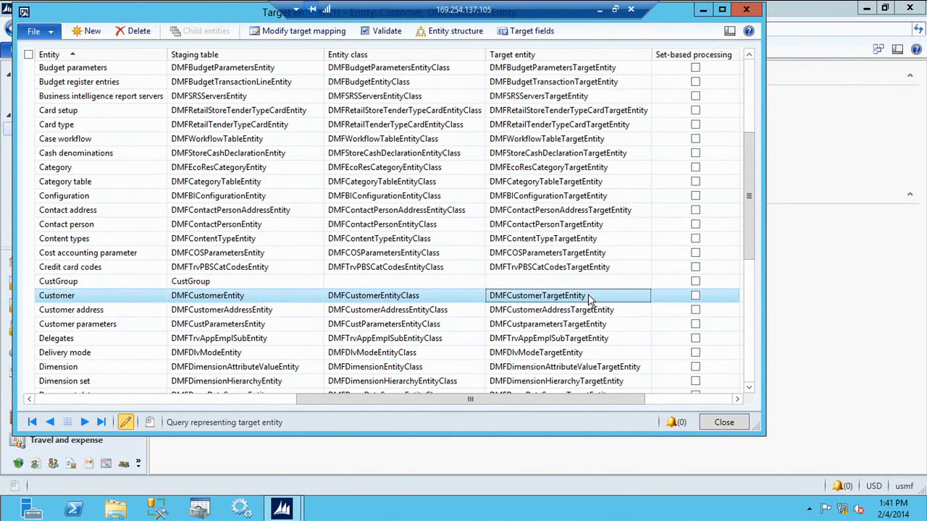
key("Escape")
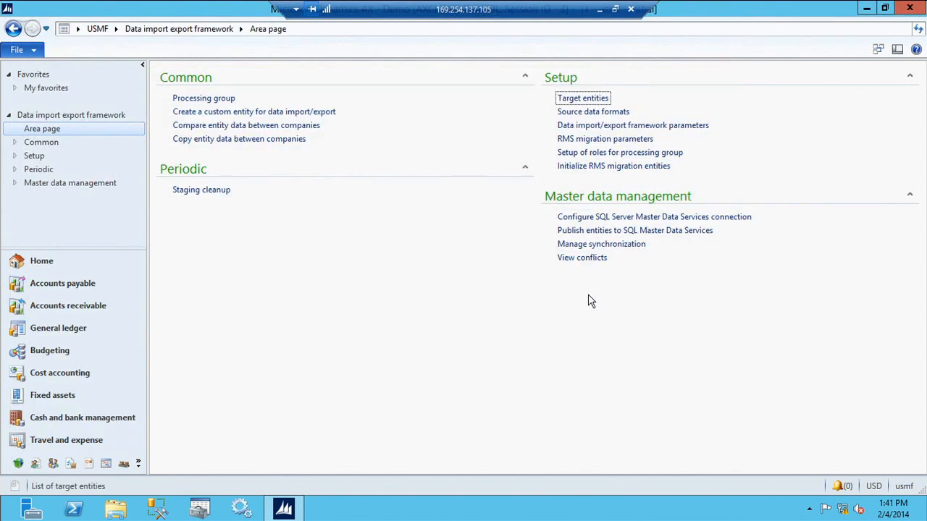
Reopen the target entities list and select the BOM version entity
left_click(586, 99)
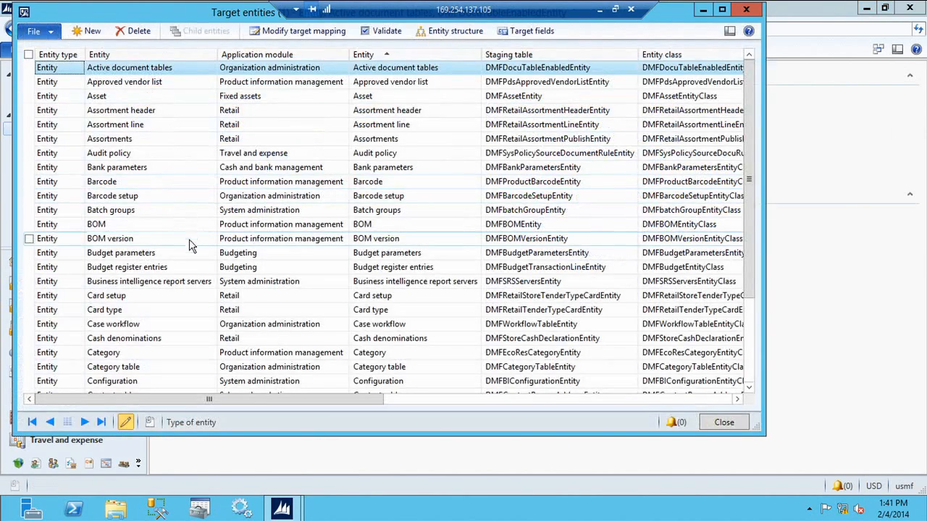
left_click(167, 243)
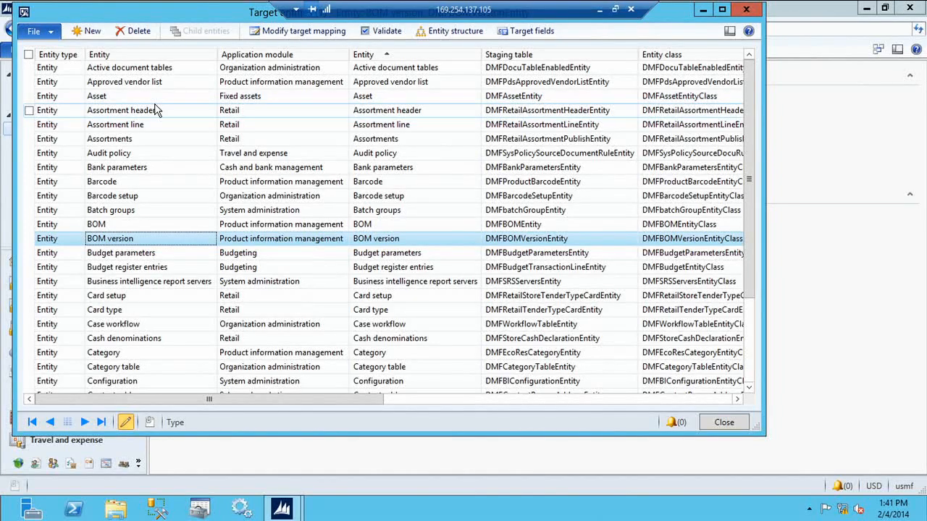
Start a new target entity record of type Custom, and discard it by leaving the list
left_click(87, 30)
left_click(202, 239)
left_click(211, 240)
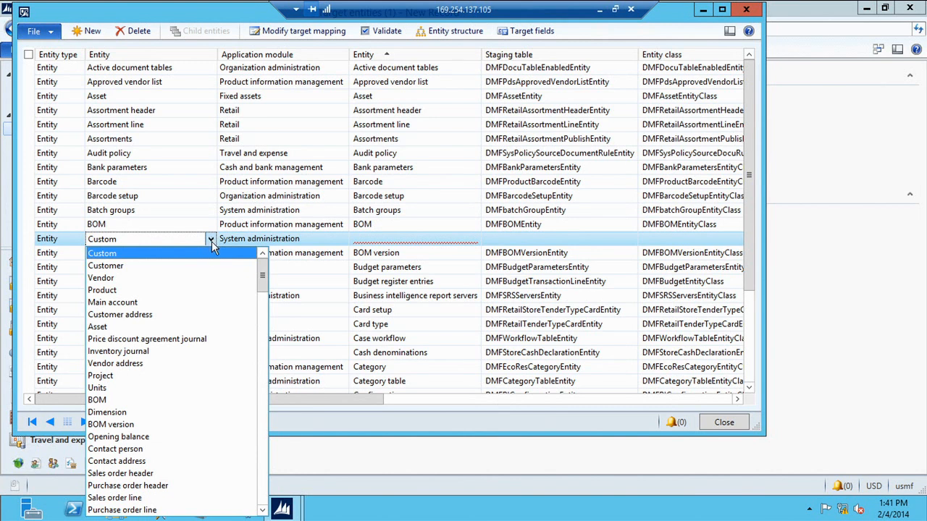
left_click(213, 253)
left_click(392, 238)
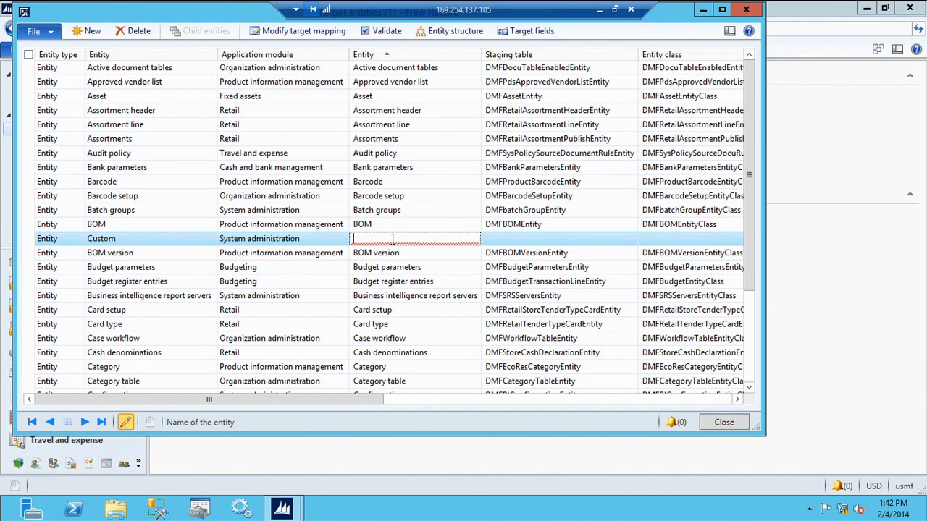
key("Escape")
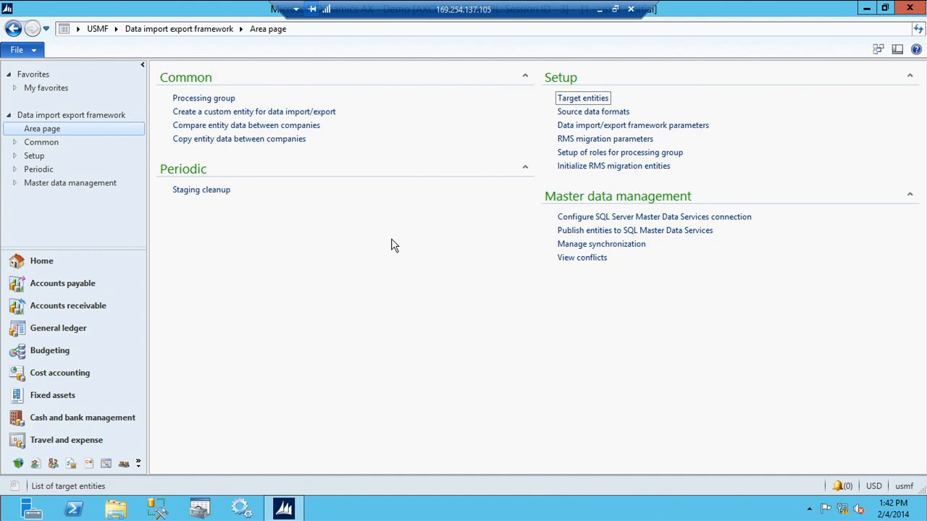
Open the entities of the Customer processing group and move their window to uncover the group list
left_click(220, 99)
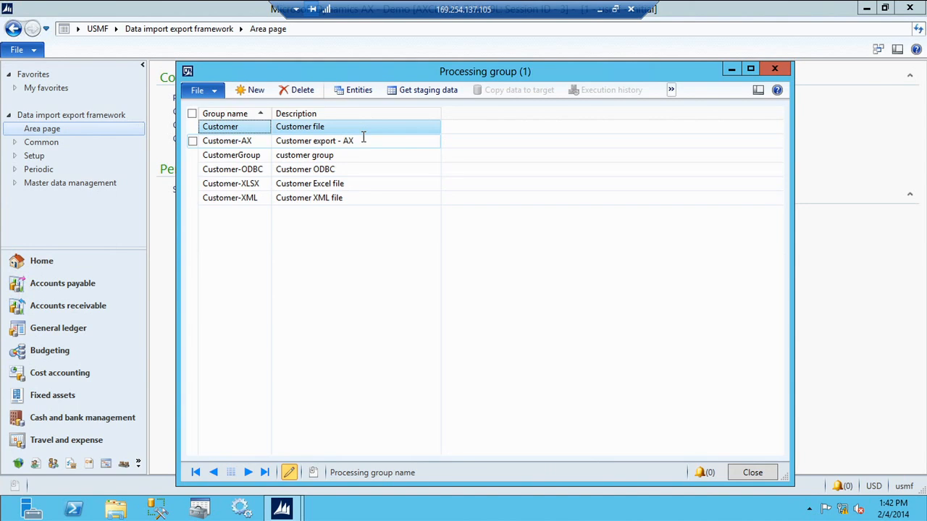
left_click(356, 92)
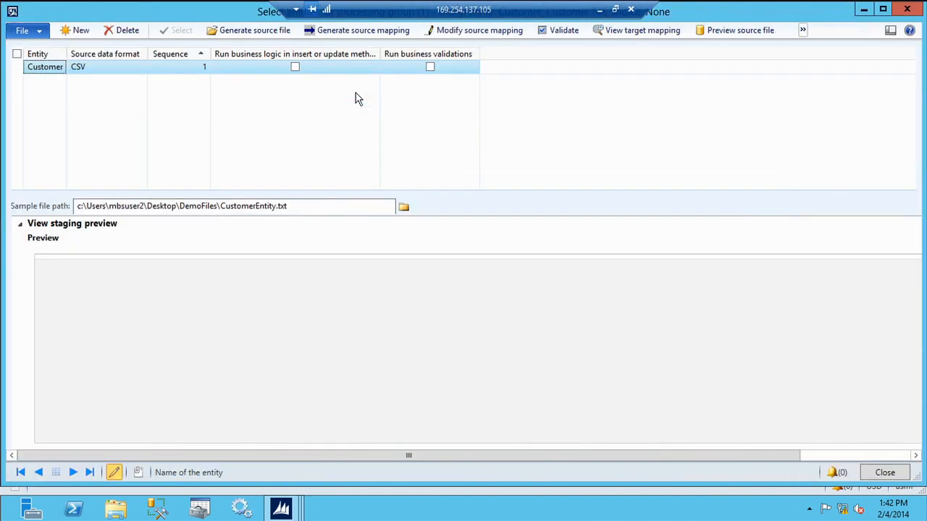
left_click_drag(215, 19, 460, 160)
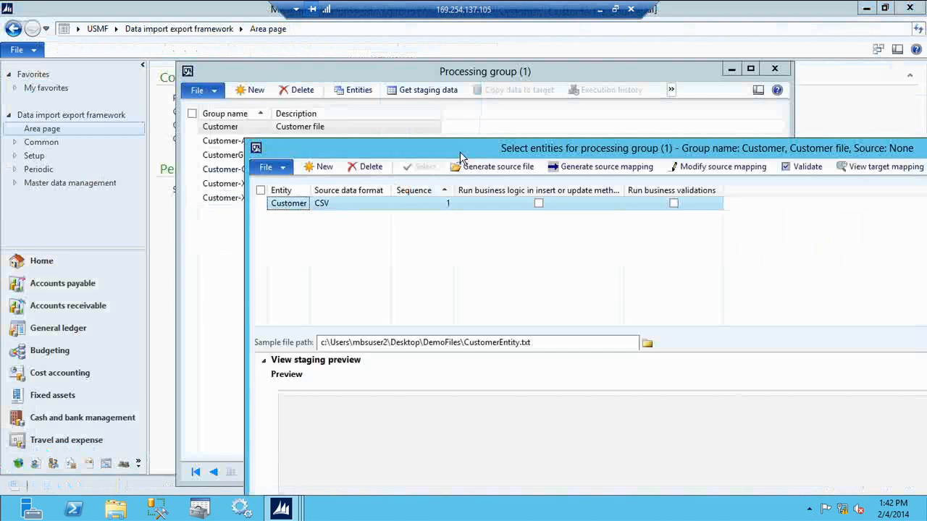
Review the entity and source data format choices on a new processing group row, and discard the row
left_click(313, 168)
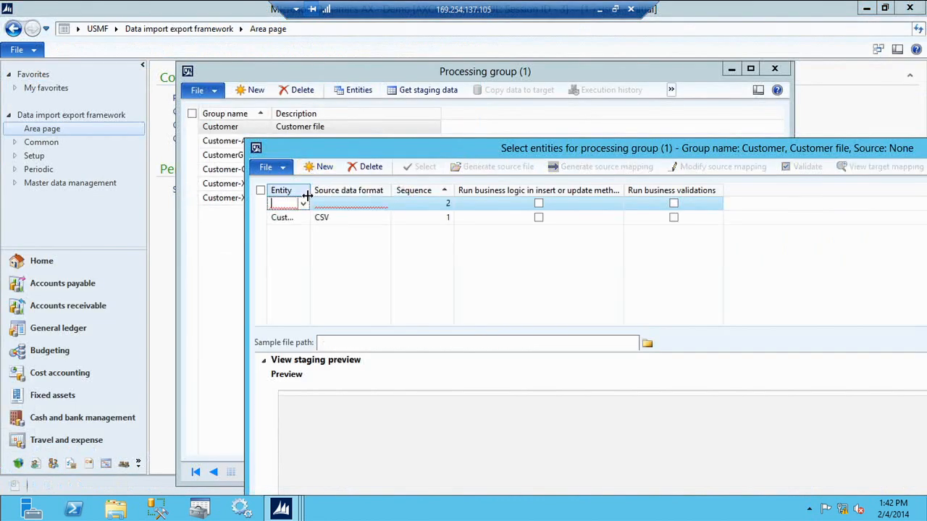
left_click(303, 205)
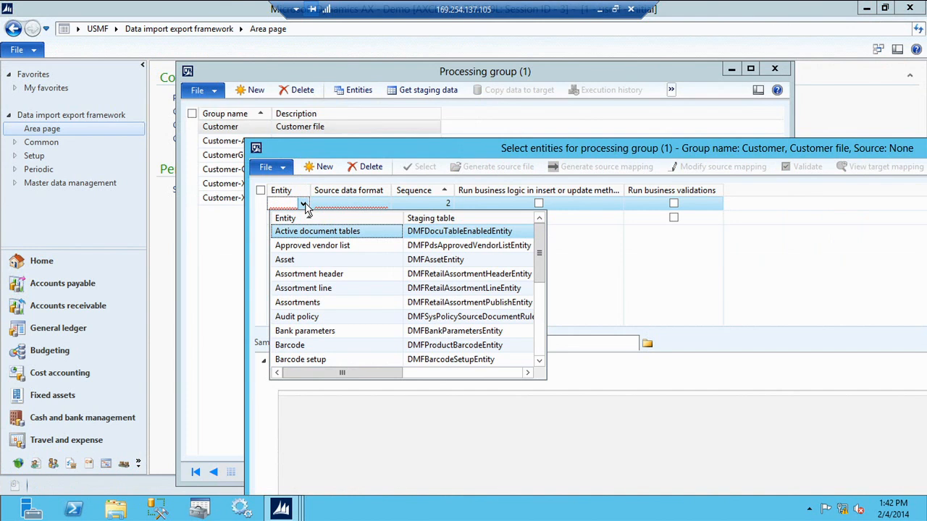
left_click(303, 205)
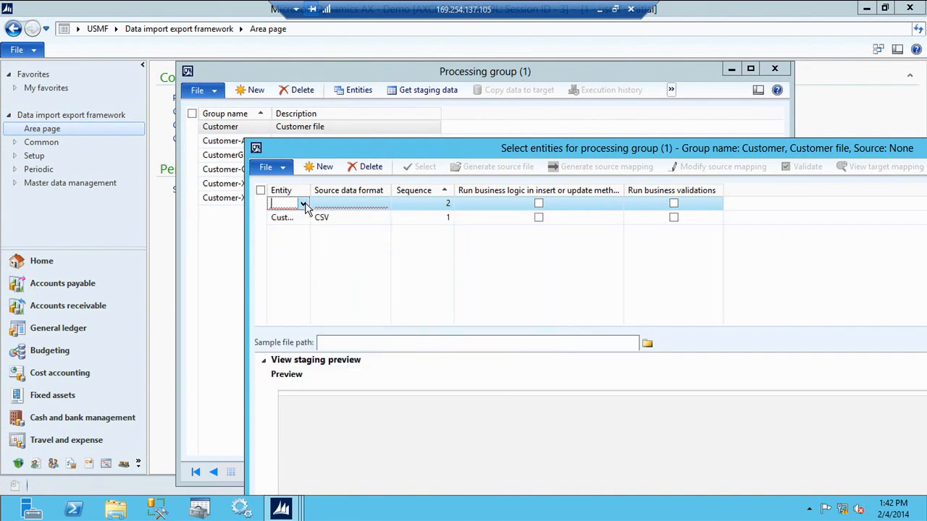
left_click(355, 206)
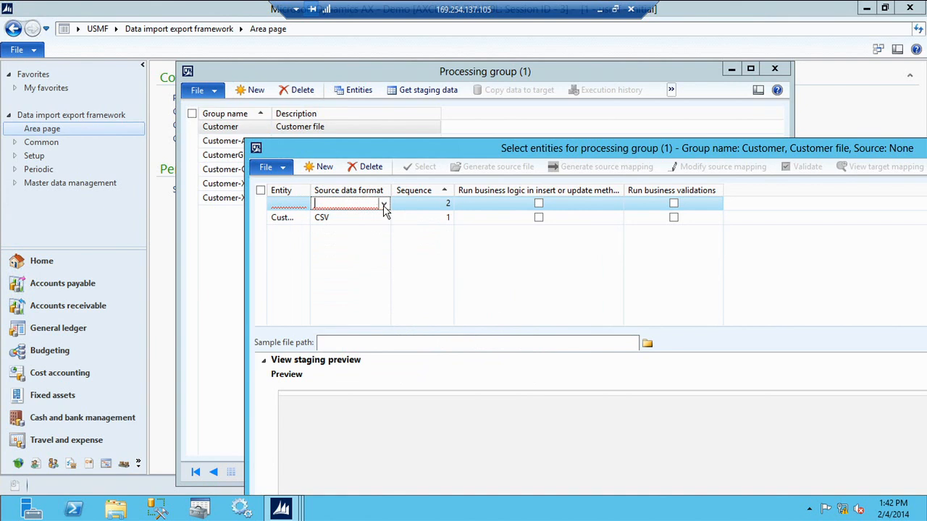
left_click(384, 205)
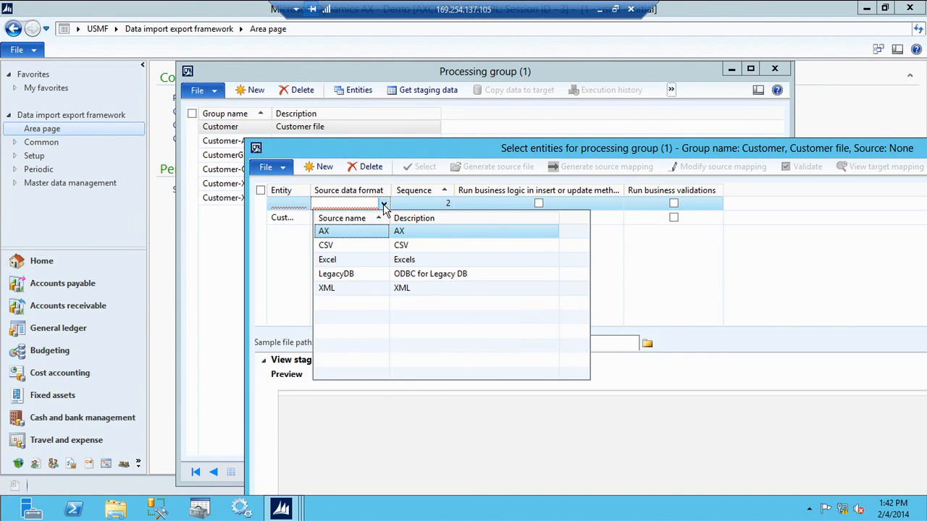
key("Escape")
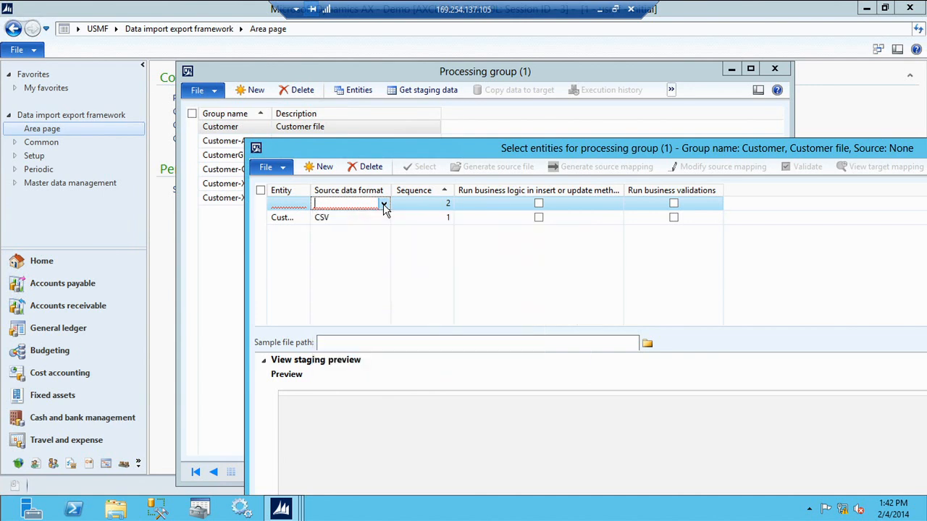
key("Escape")
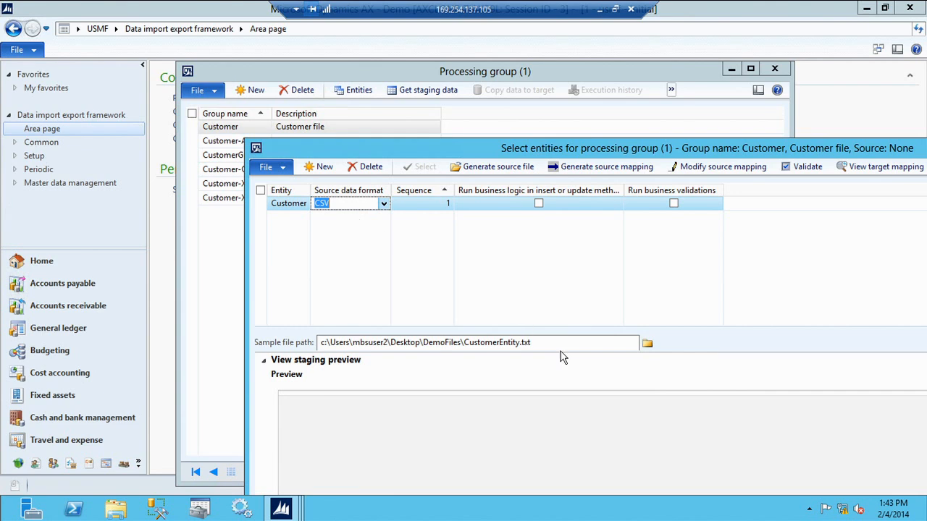
Copy the Customer entity's sample file path and open CustomerEntity.txt from it in Notepad
left_click(505, 346)
key("ctrl+a")
key("ctrl+c")
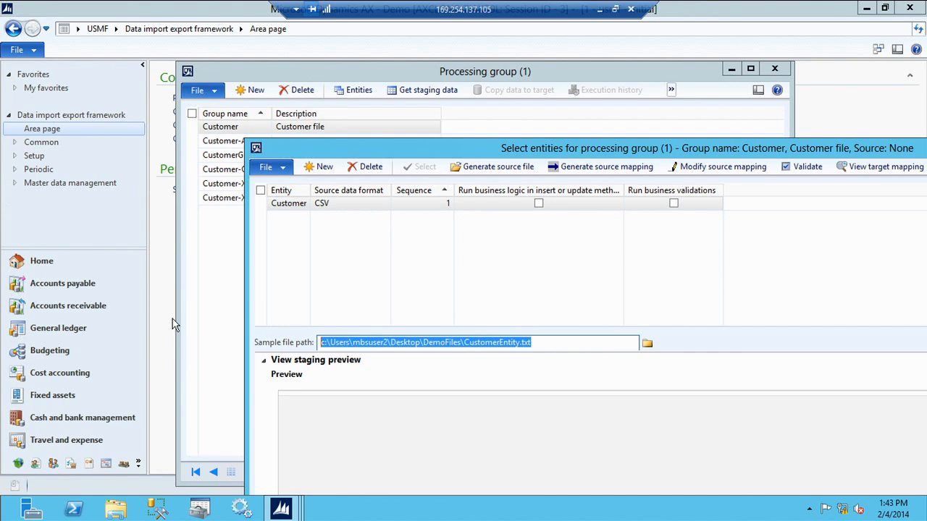
key("super+r")
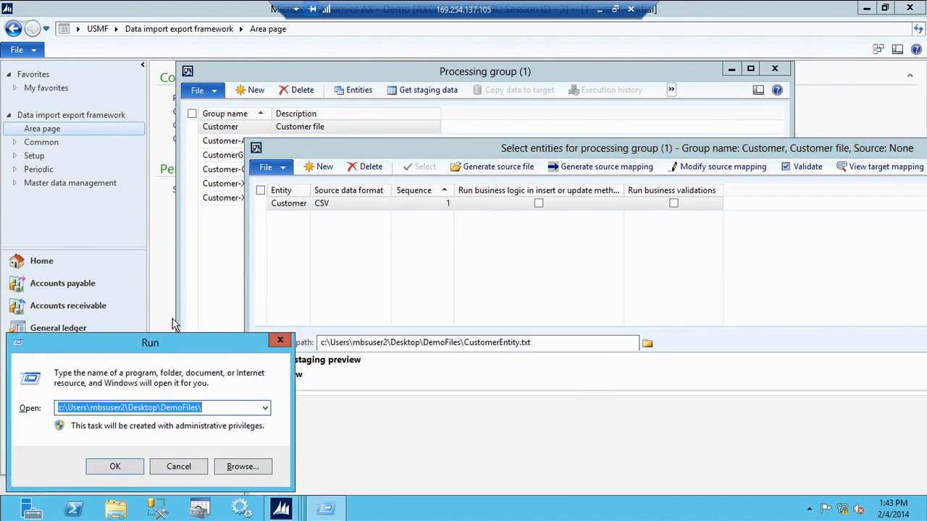
key("ctrl+v")
key("Return")
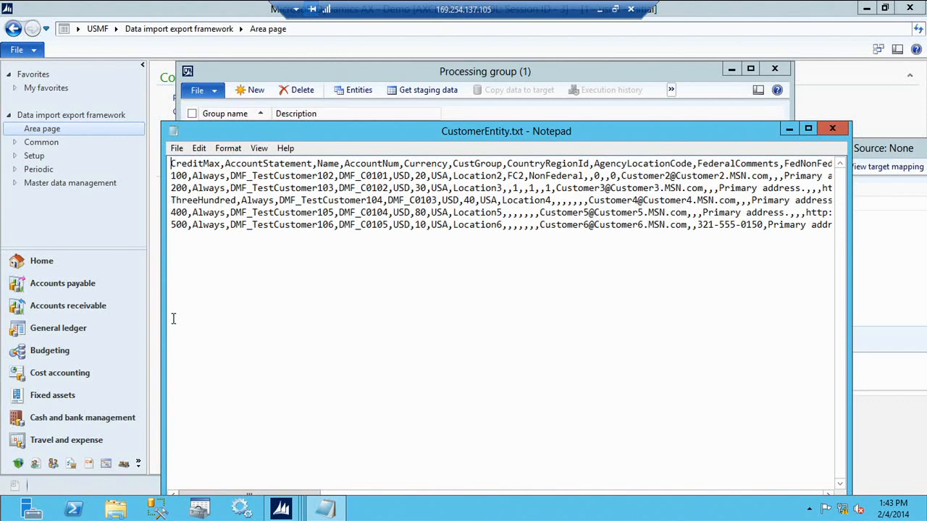
Examine the header row and the data rows of CustomerEntity.txt, and close the file
key("shift+Down")
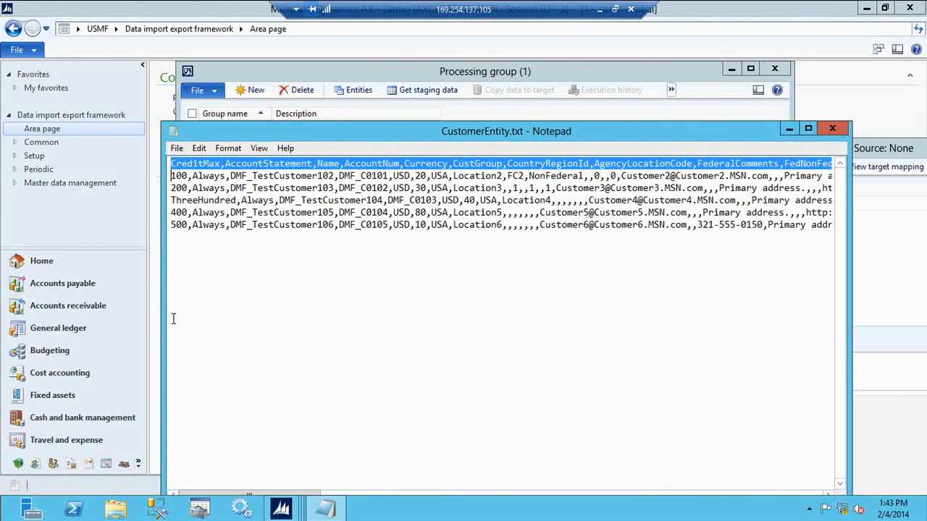
key("Up")
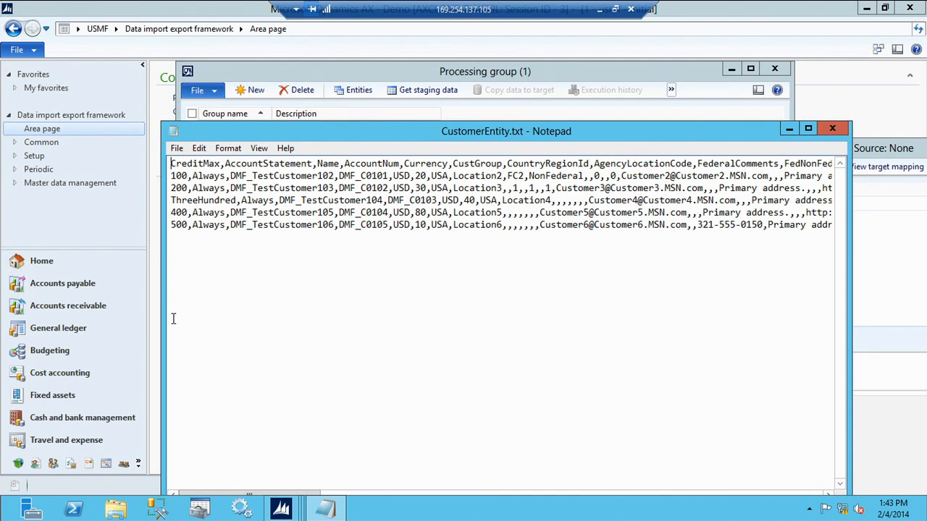
key("Down")
key("shift+Down")
key("shift+Down")
key("shift+Down")
key("shift+Down")
key("shift+Down")
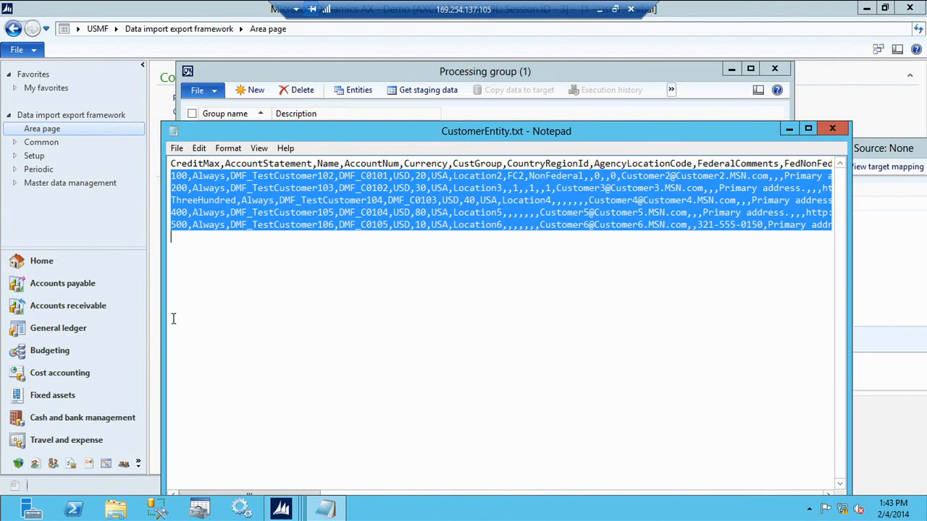
left_click(316, 162)
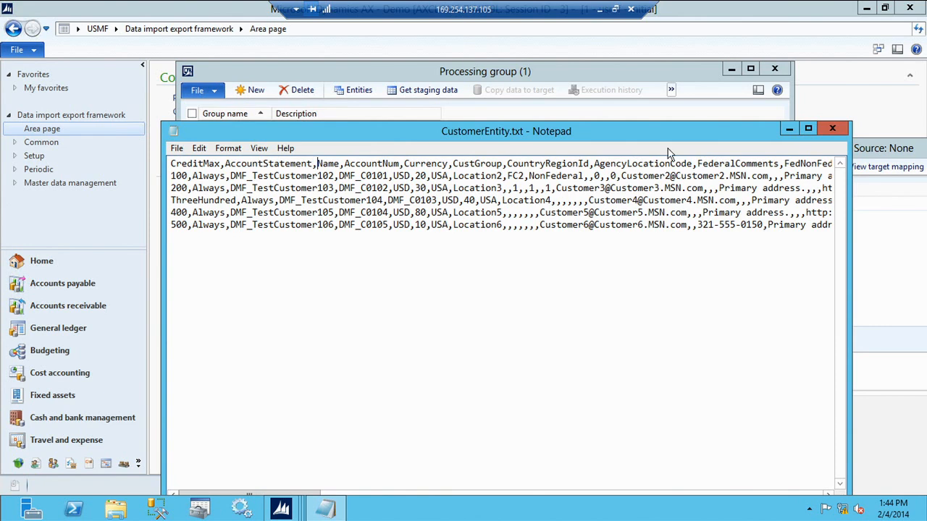
left_click(842, 133)
Generate the Customer entity's source mapping from scratch and dismiss the information log
left_click_drag(735, 153, 723, 110)
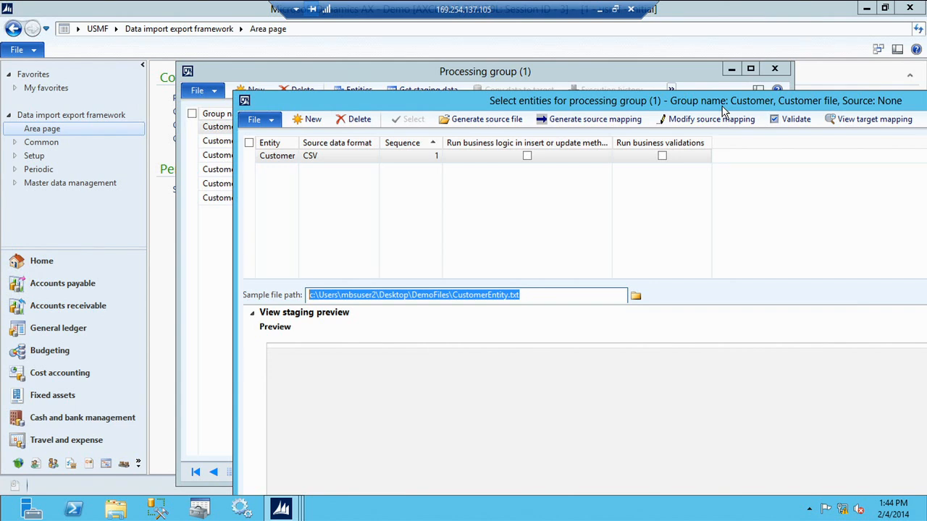
left_click(594, 118)
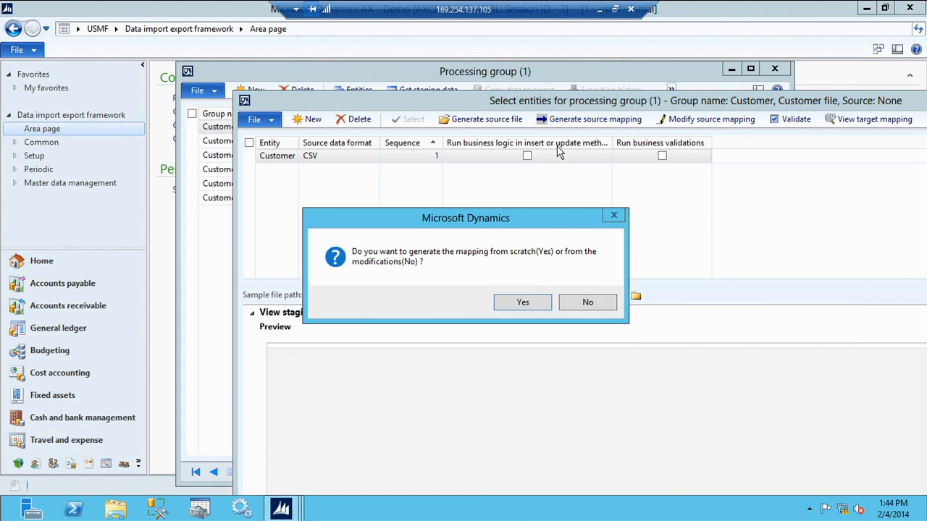
left_click(523, 303)
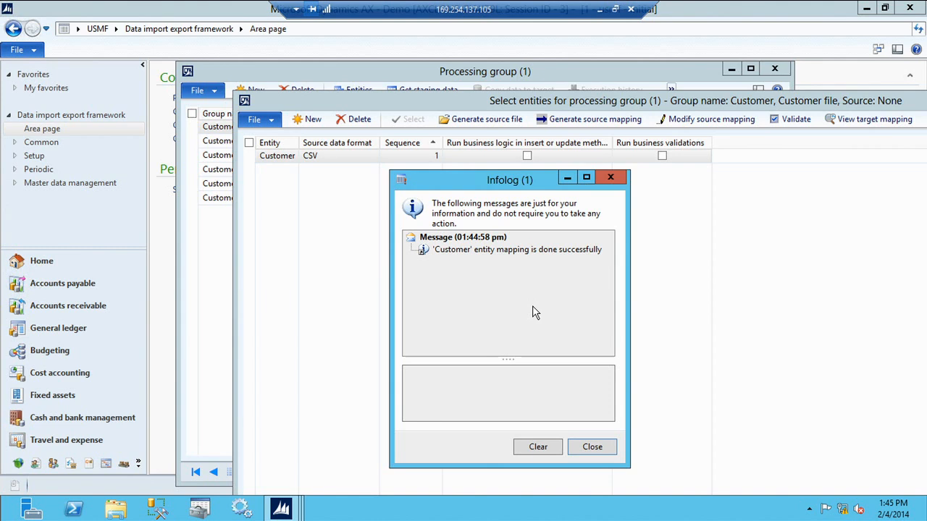
key("Escape")
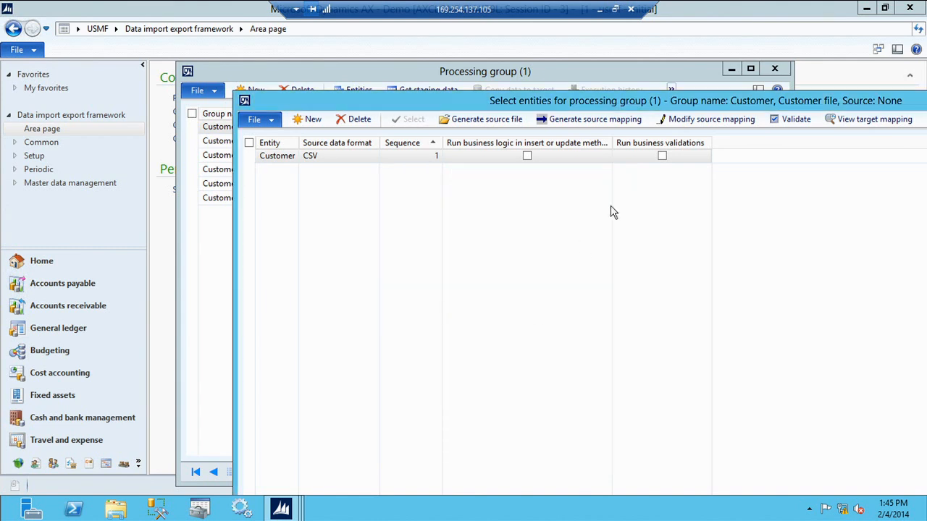
Open the Customer source mapping diagram for modification and inspect the AccountNum field in Staging
left_click(689, 121)
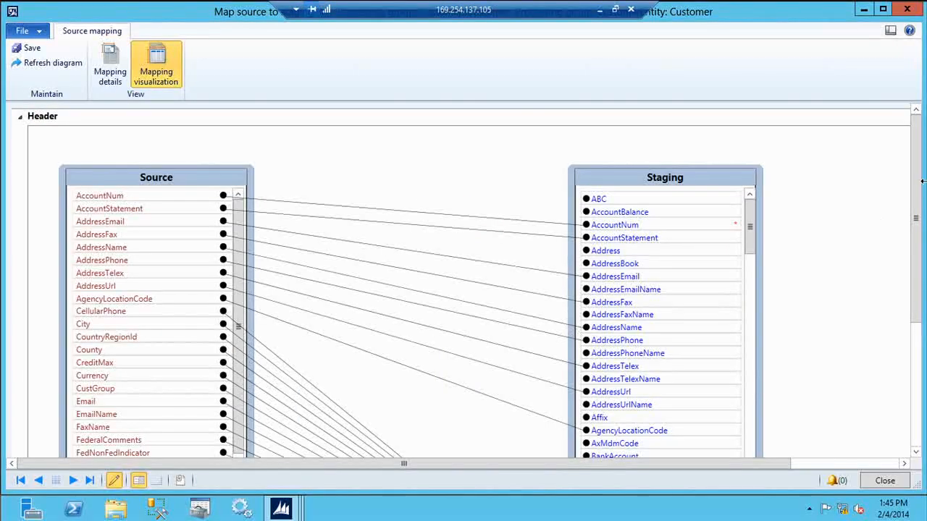
left_click_drag(922, 209, 914, 247)
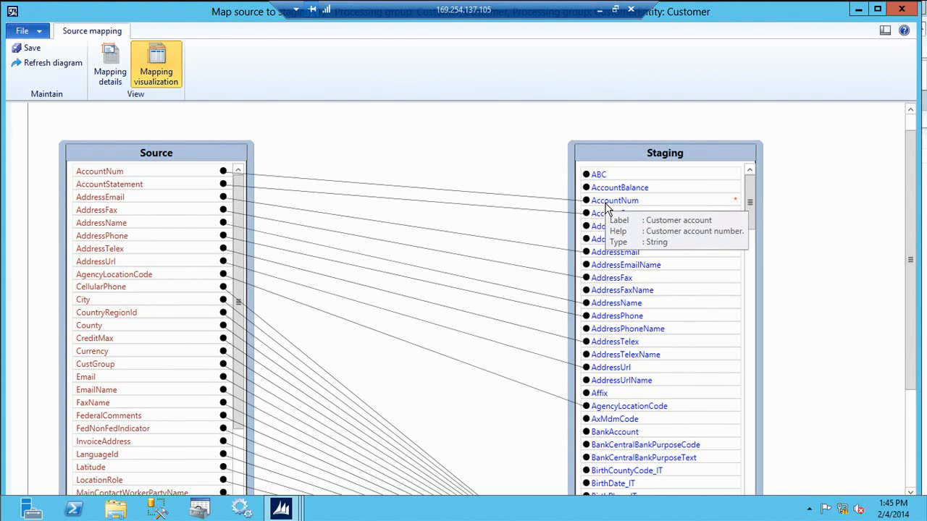
left_click(606, 204)
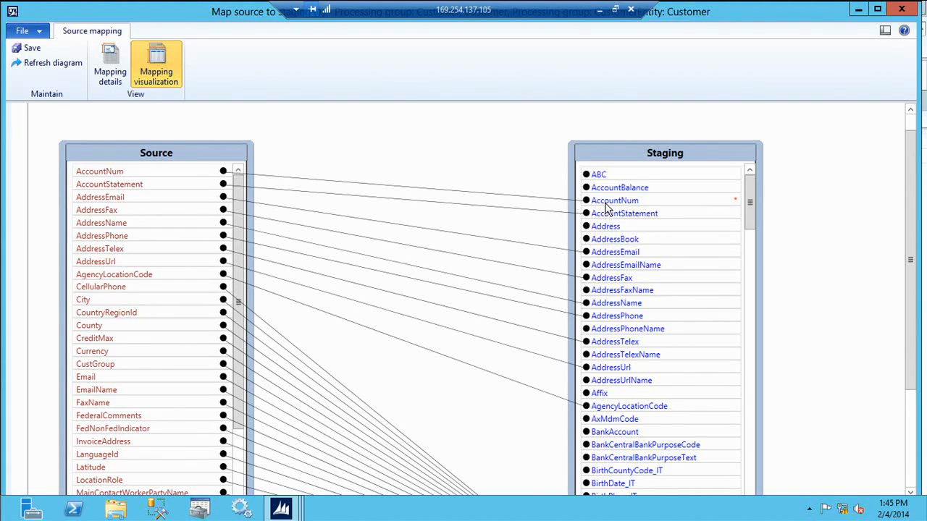
Delete the AccountNum mapping line, reconnect AccountNum in Source to AccountNum in Staging, and save the mapping
right_click(552, 201)
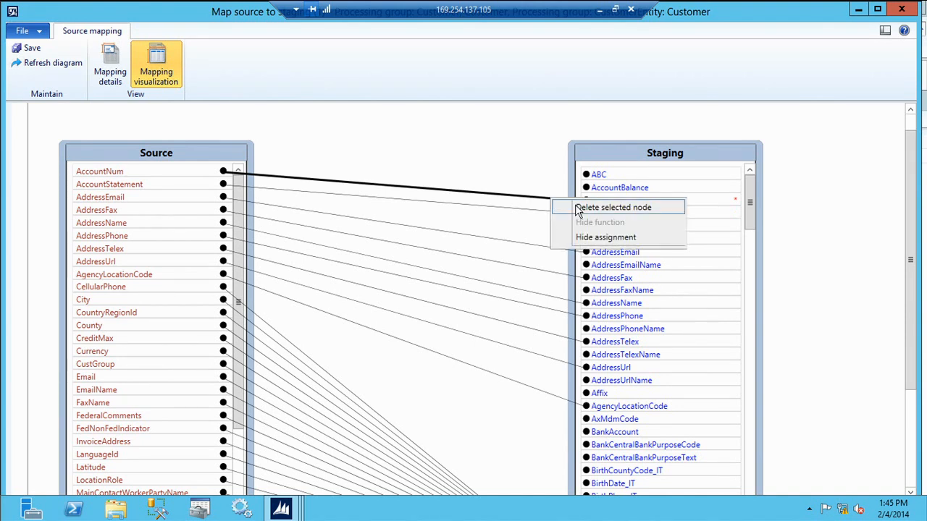
left_click(579, 208)
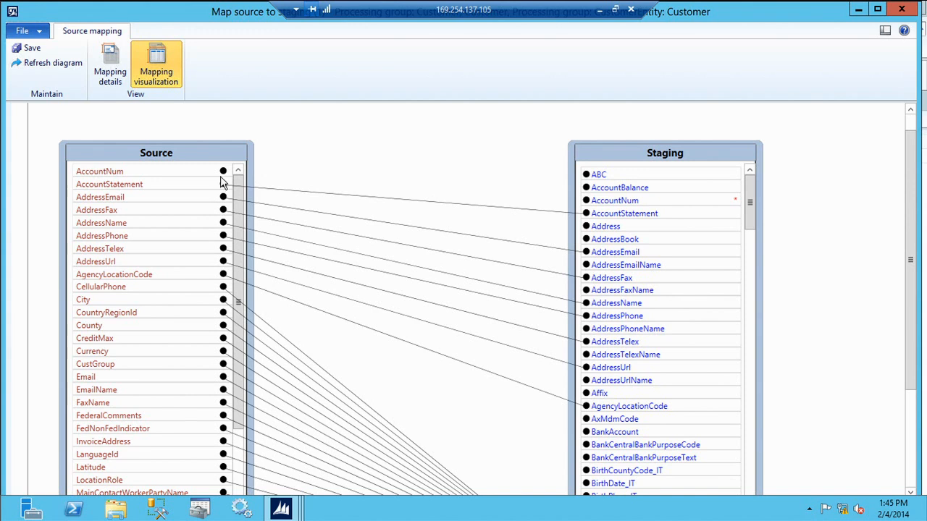
left_click_drag(225, 176, 588, 204)
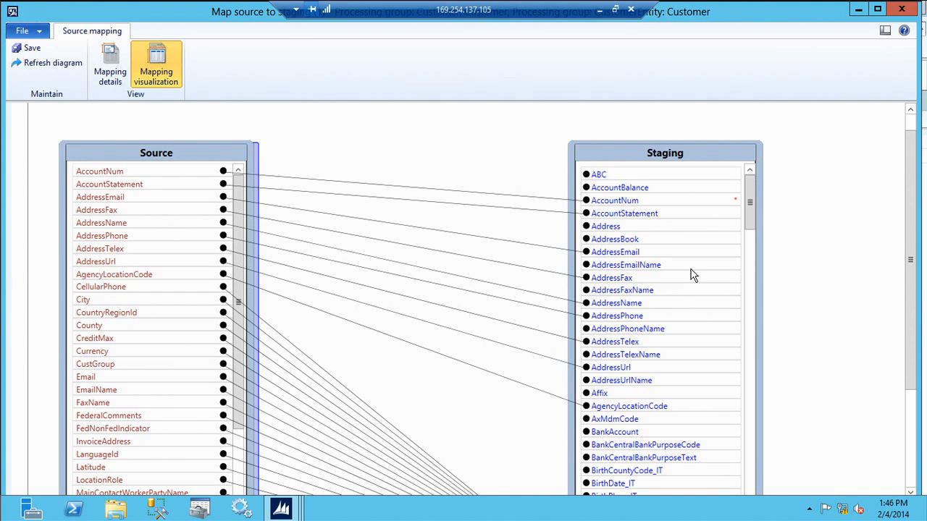
left_click(32, 55)
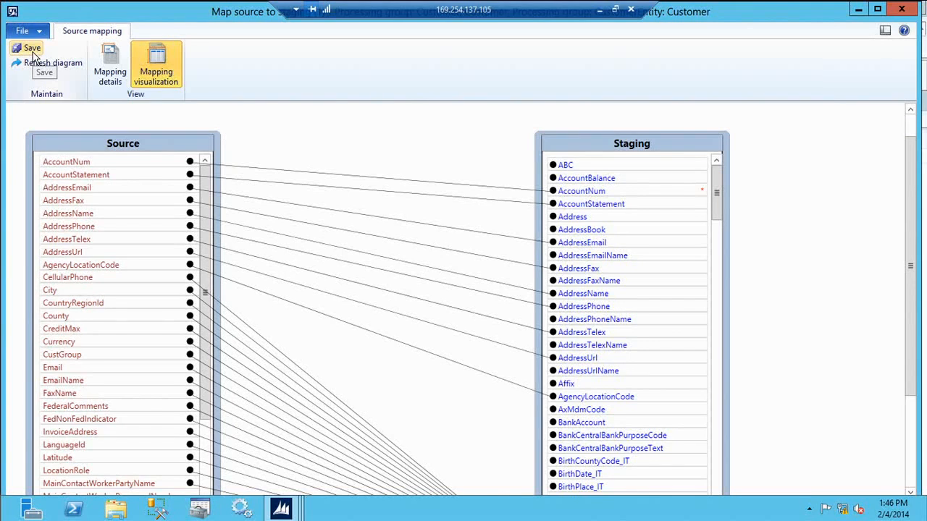
Compare the mapping details with the header row of the reopened CustomerEntity.txt, and close the file and the mapping window
left_click(116, 84)
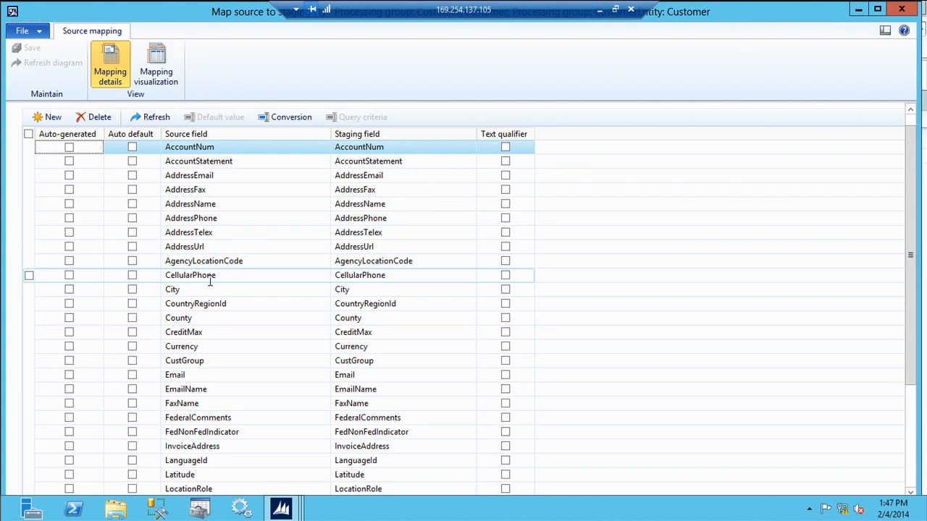
key("super+r")
key("Return")
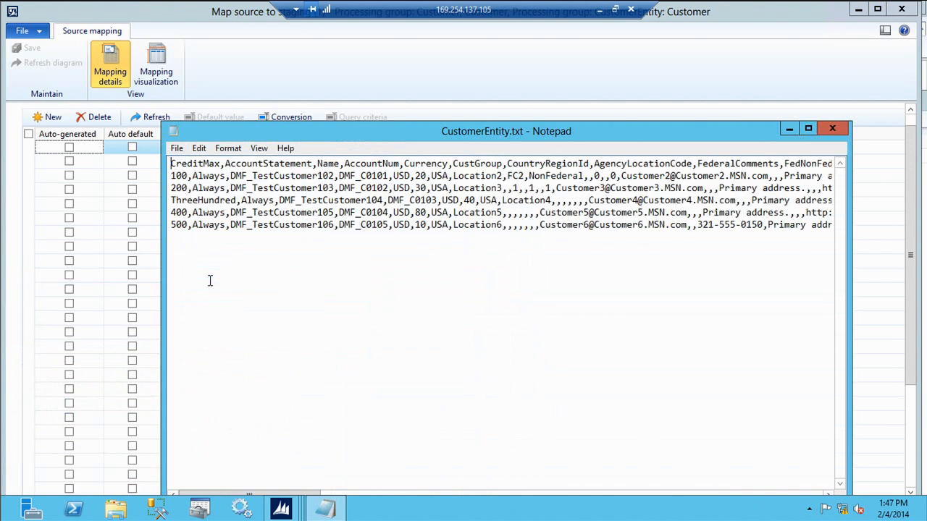
key("shift+Down")
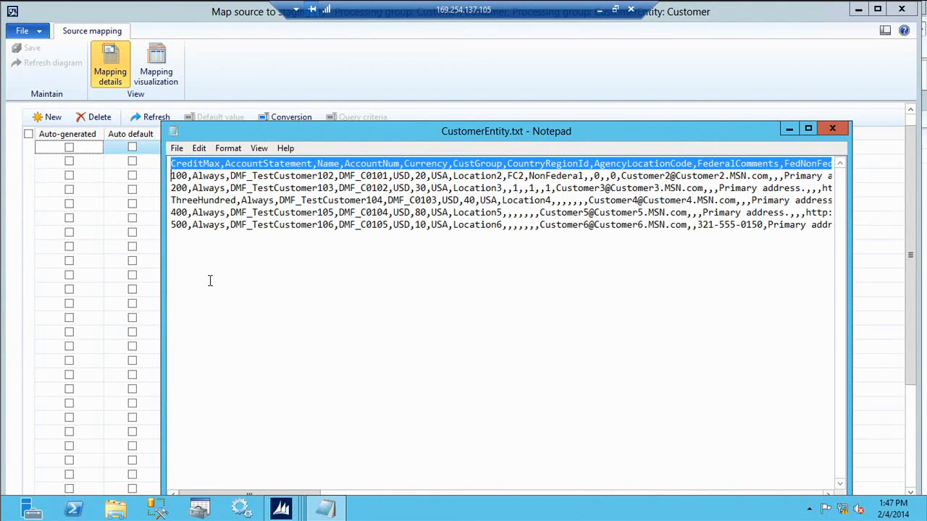
key("alt+F4")
key("alt+F4")
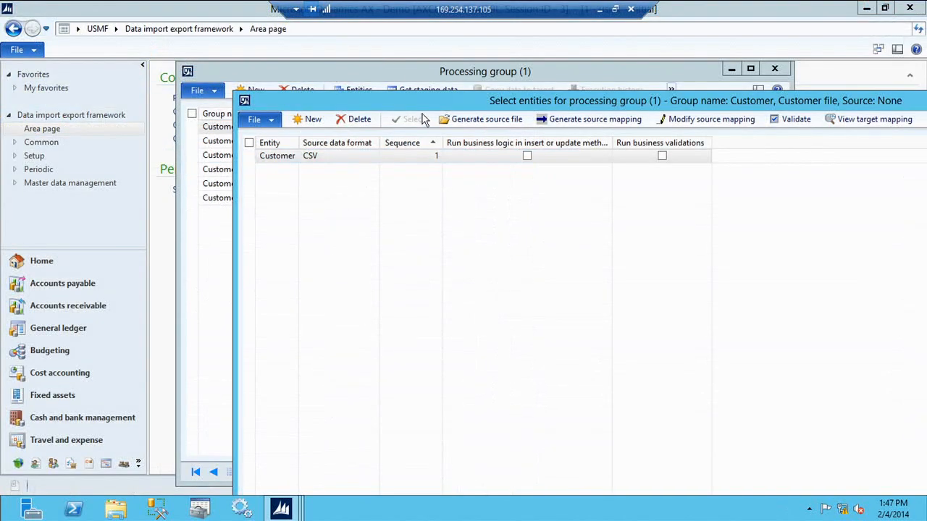
Check the Customer entity's sample file path and review the details of its CSV source data format
left_click(478, 125)
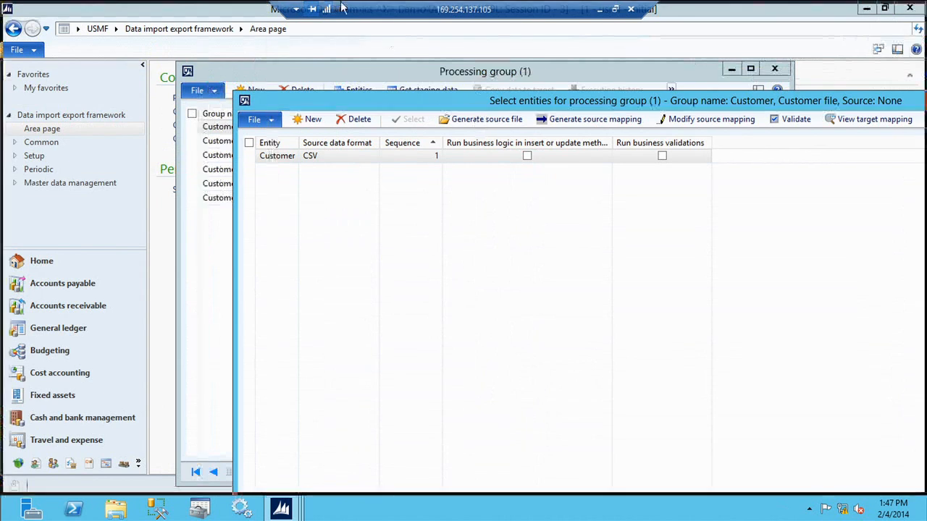
left_click(291, 444)
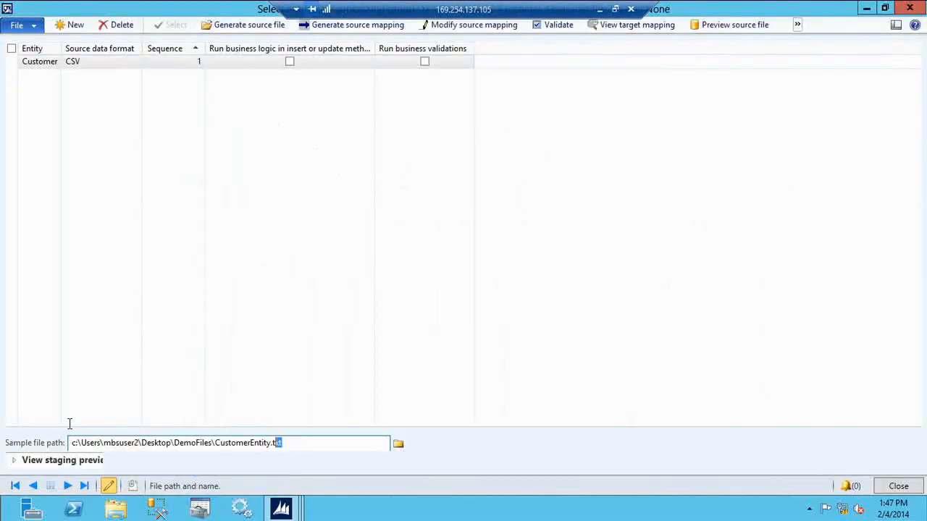
left_click_drag(279, 442, 2, 442)
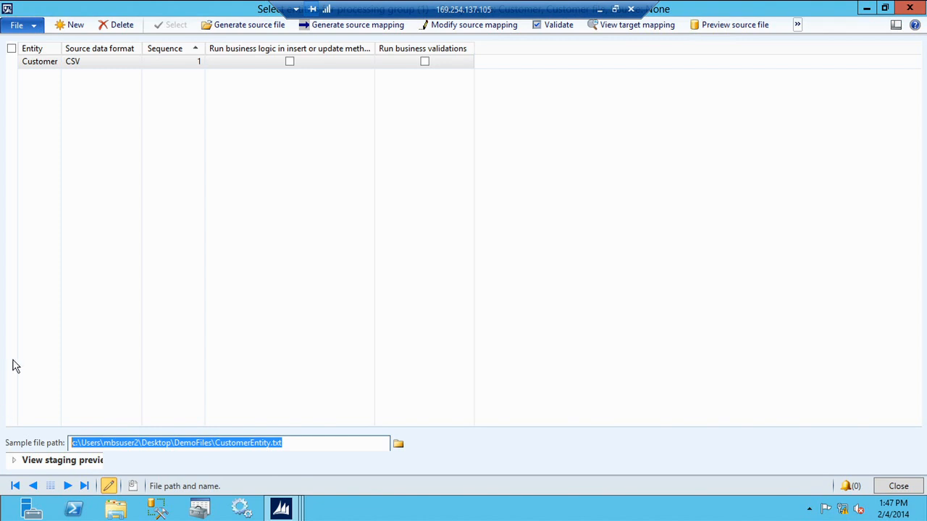
left_click(111, 62)
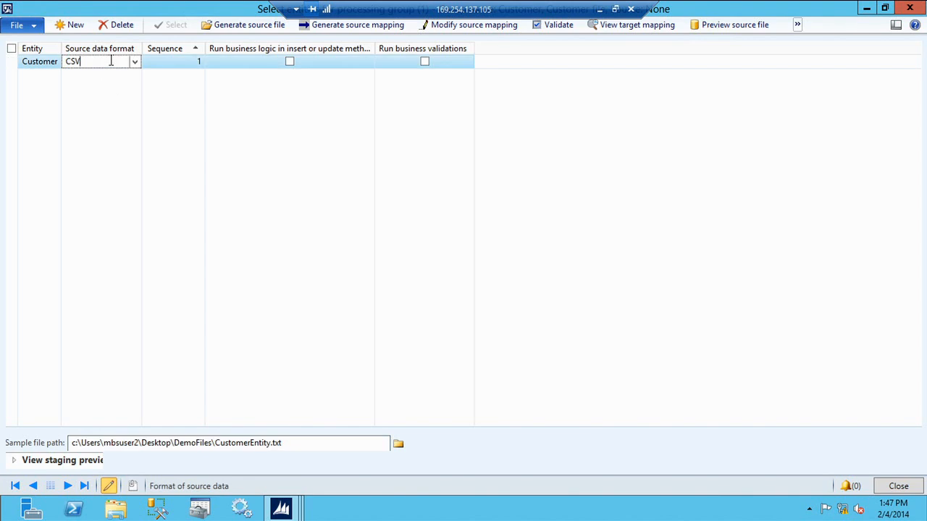
right_click(113, 61)
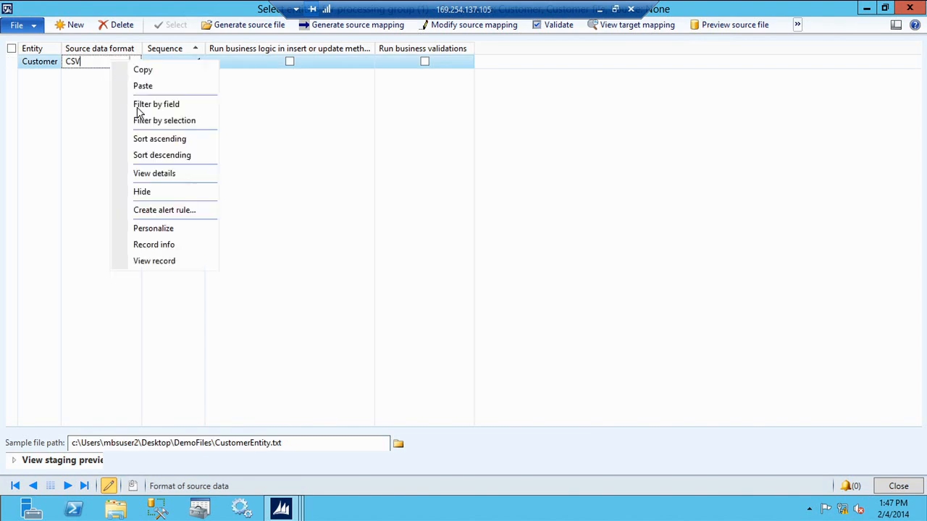
left_click(165, 177)
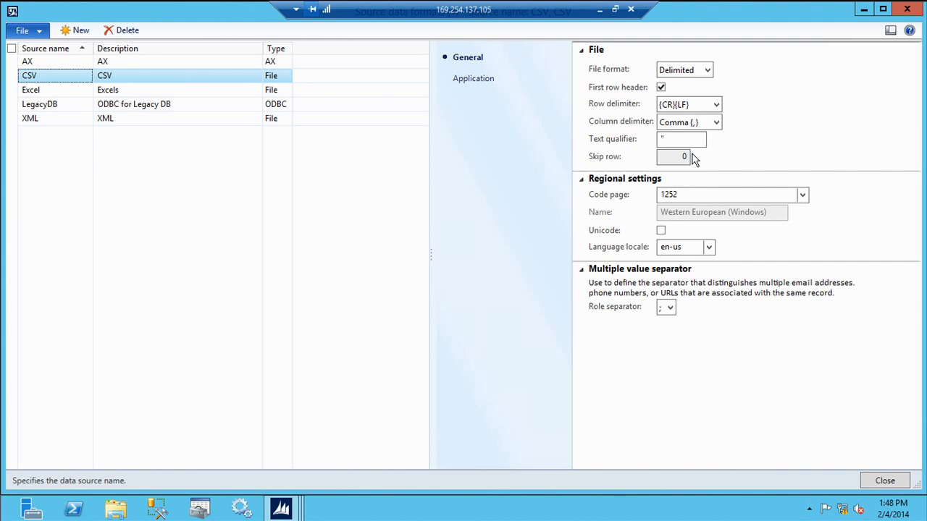
key("Escape")
Reopen the Customer source mapping diagram, highlight the AccountNum mapping from Staging, and close the diagram
left_click(481, 26)
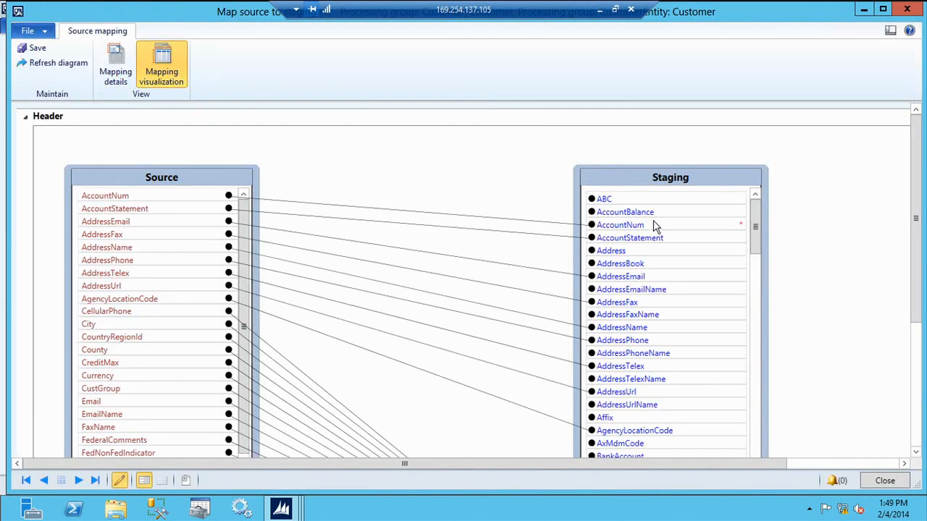
left_click(655, 226)
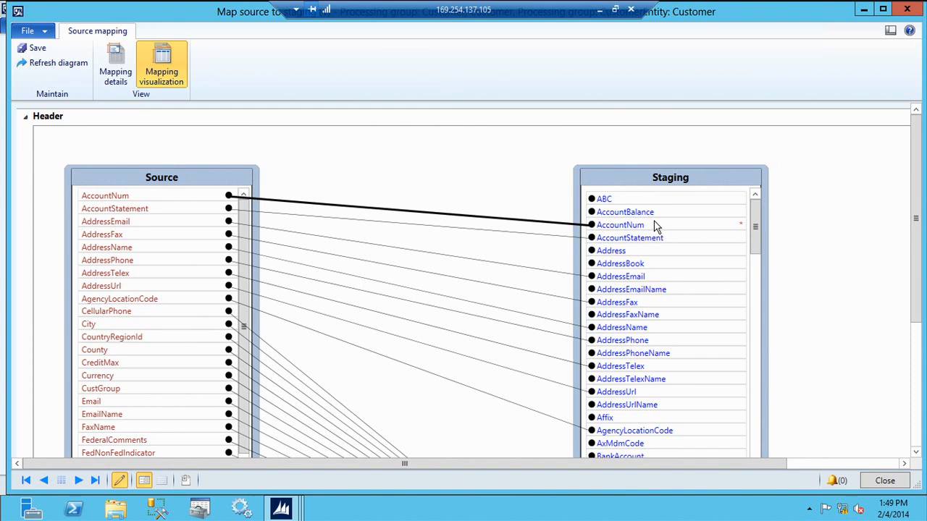
key("Escape")
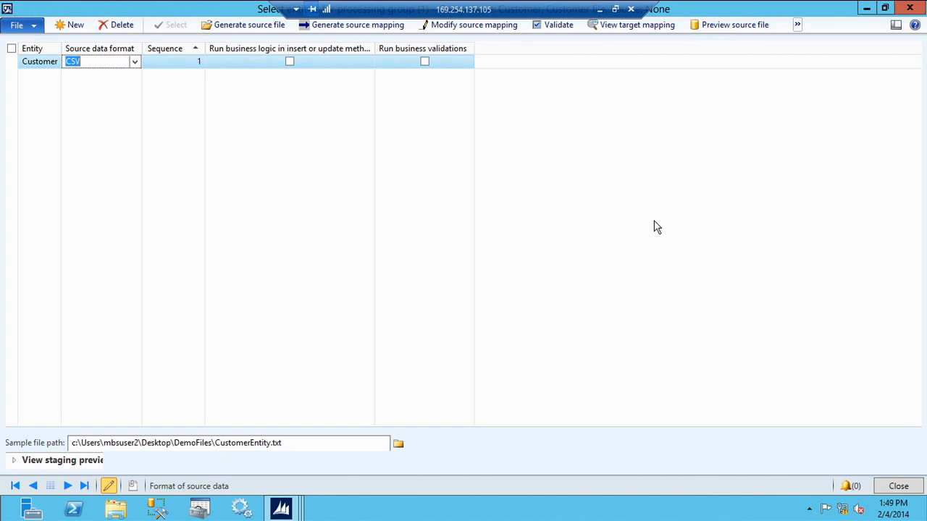
Expand the staging preview for the Customer entity, preview its source file, and dismiss the warning log
left_click(885, 8)
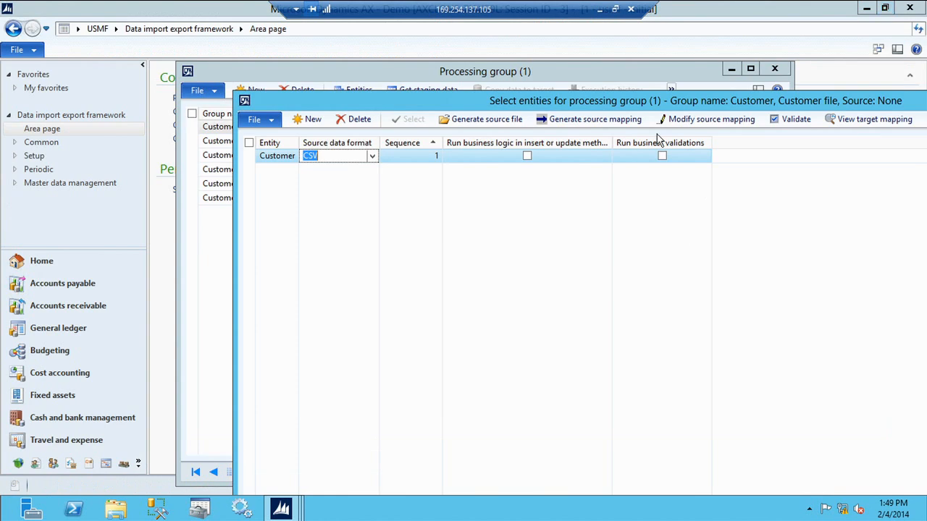
left_click_drag(559, 106, 537, 46)
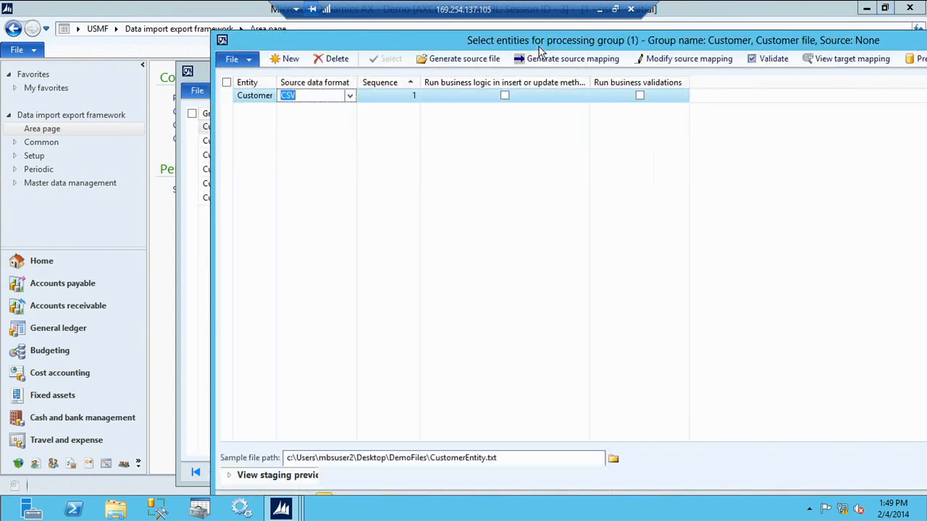
left_click(265, 482)
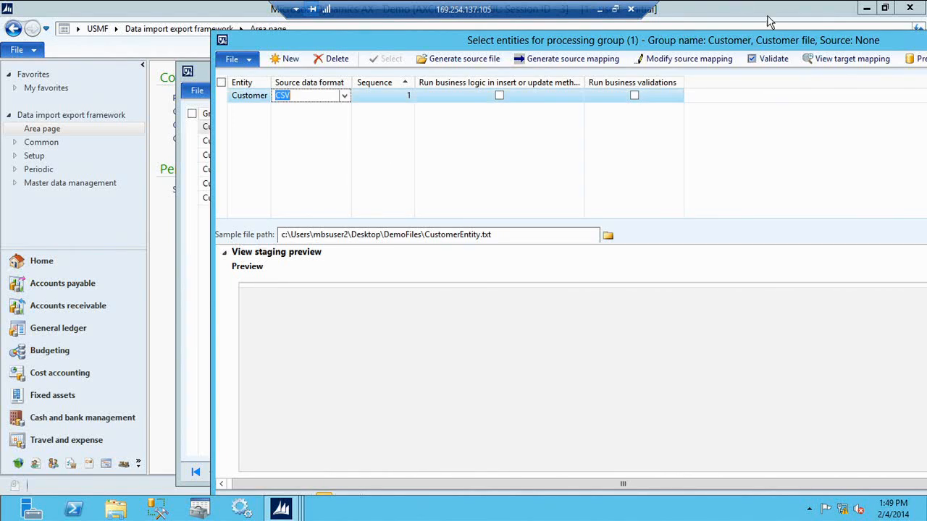
left_click_drag(801, 43, 438, 47)
left_click(770, 61)
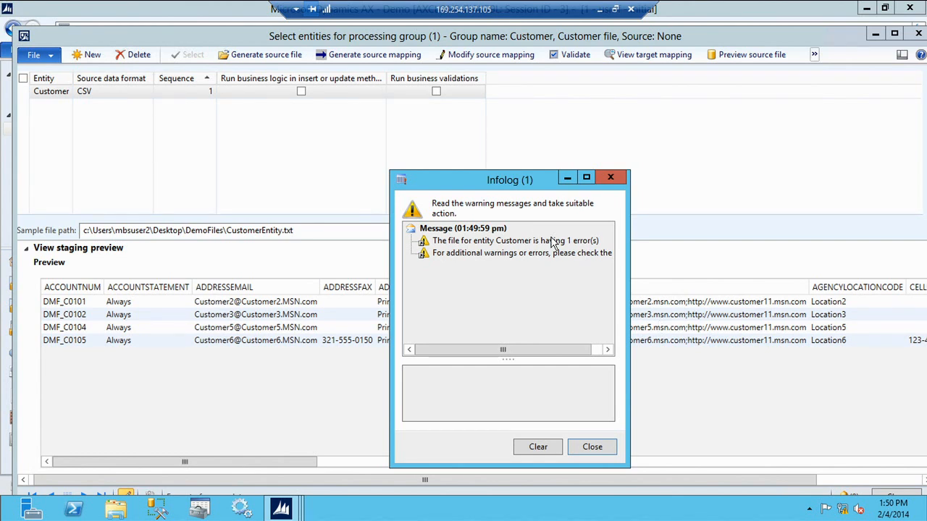
left_click(595, 447)
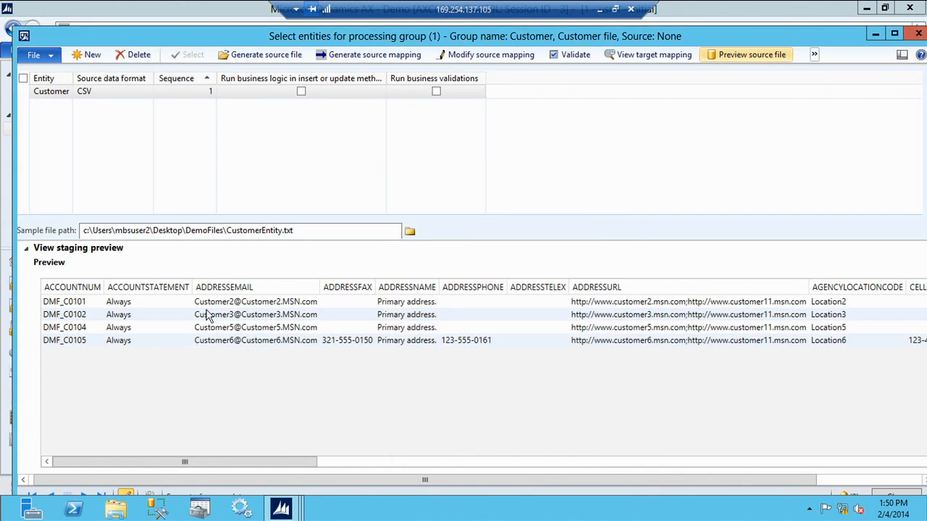
Go through the customer records in the staging preview, starting from the first row
left_click(118, 306)
key("Down")
key("Down")
key("Down")
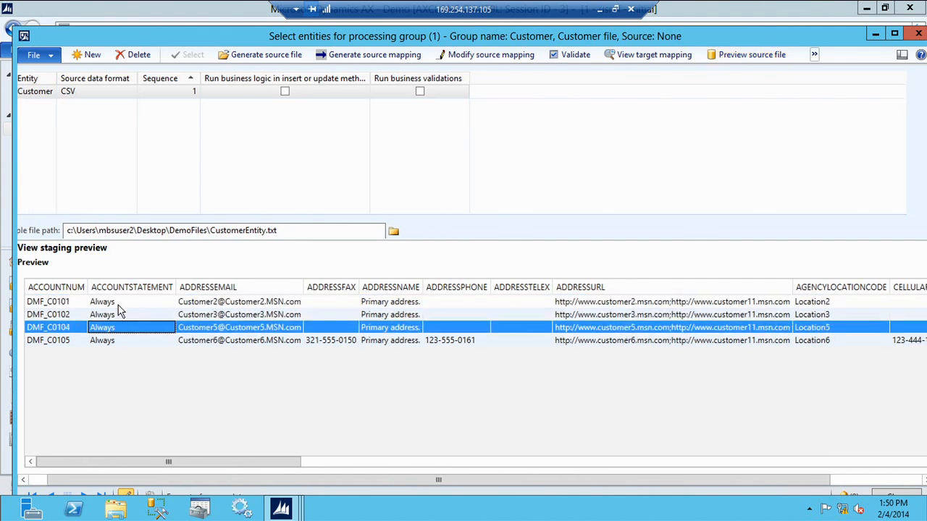
key("Up")
View the preview error details with their staging log details, and check the error column
left_click(814, 54)
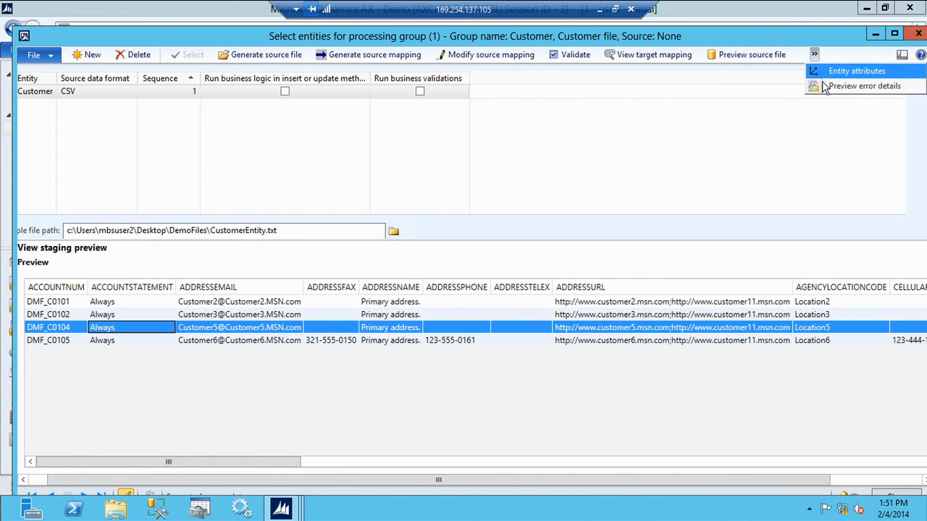
left_click(826, 86)
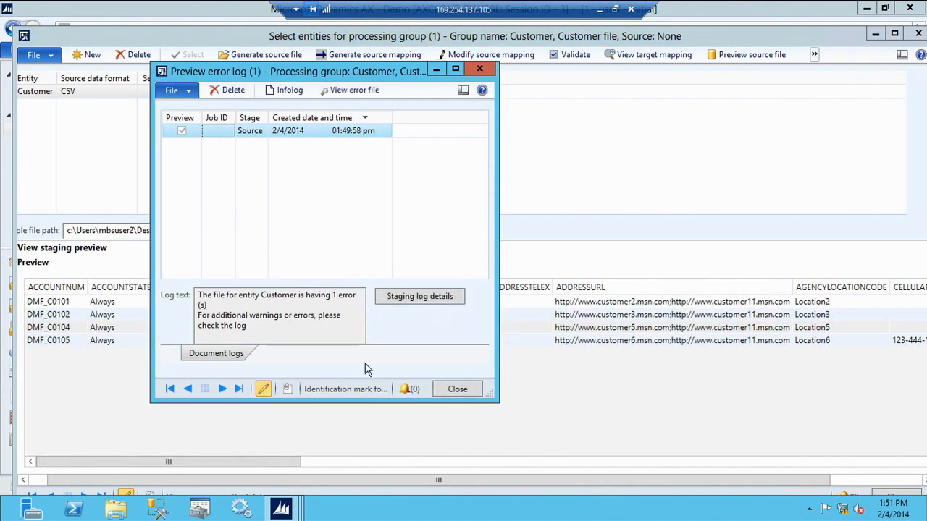
left_click(433, 302)
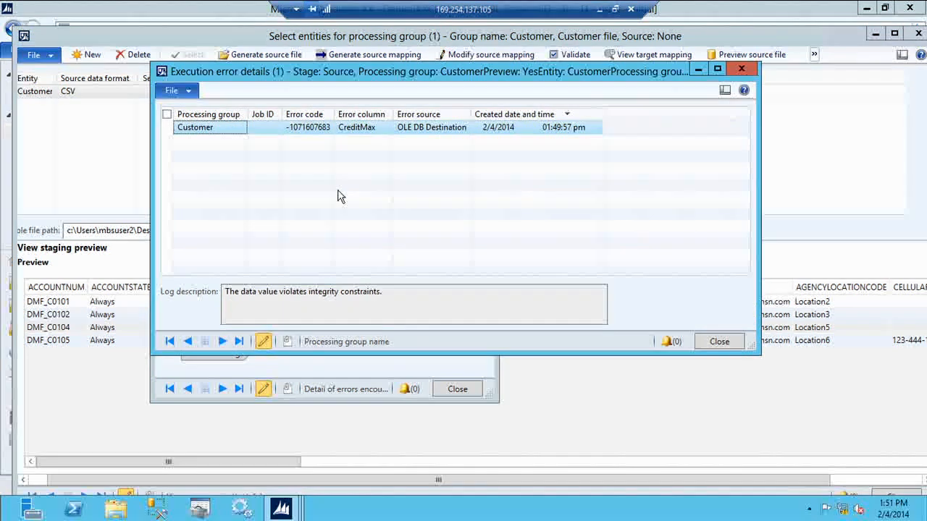
left_click(372, 133)
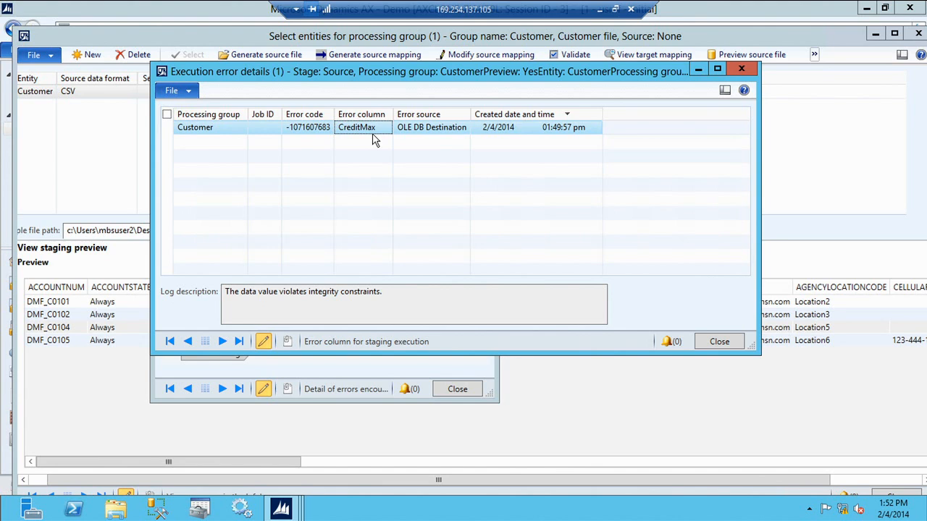
Open CustomerEntity.txt, compare its data rows, highlight the row with CreditMax ThreeHundred, and close the file
key("super+r")
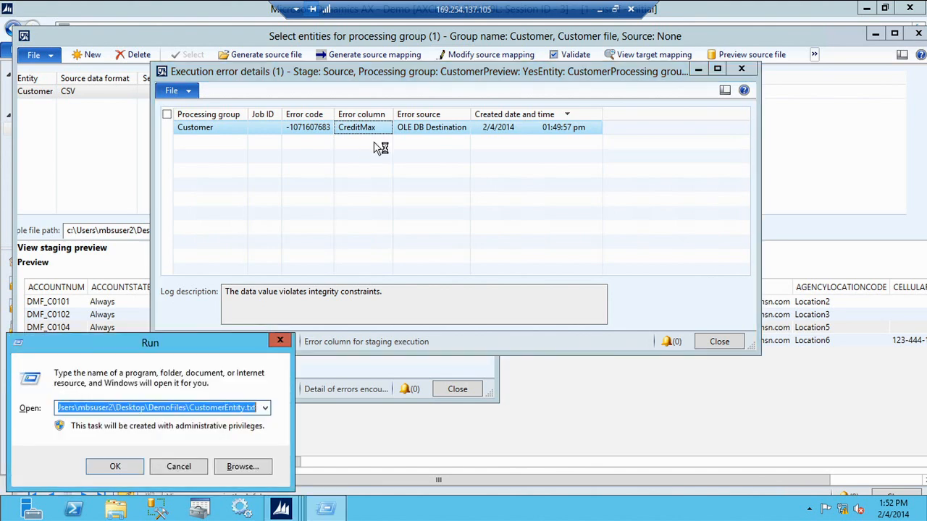
key("Return")
key("shift+Down")
key("shift+Down")
key("shift+Down")
key("shift+Down")
key("shift+Down")
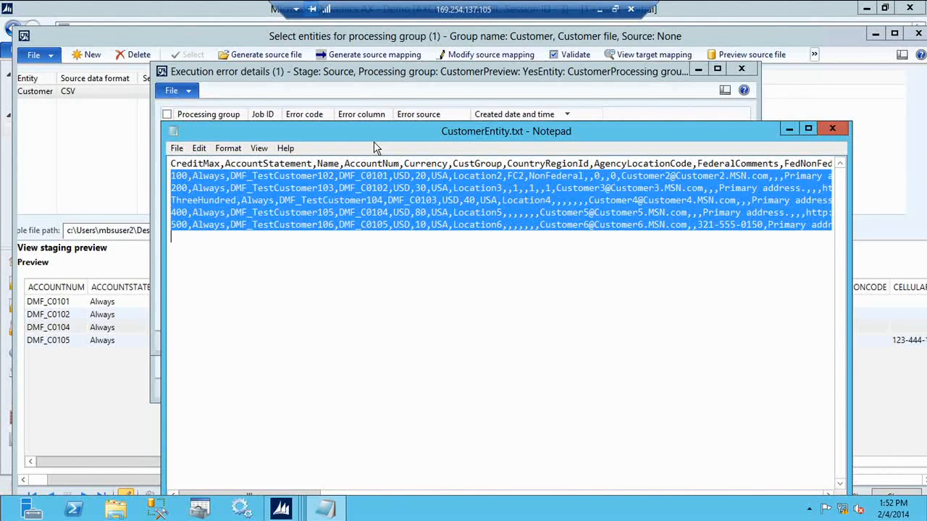
key("Up")
key("Up")
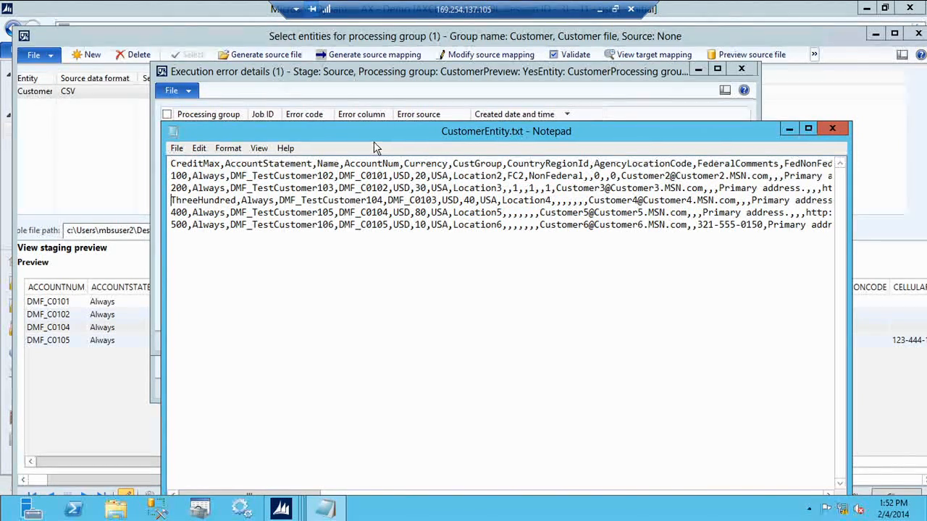
key("shift+Up")
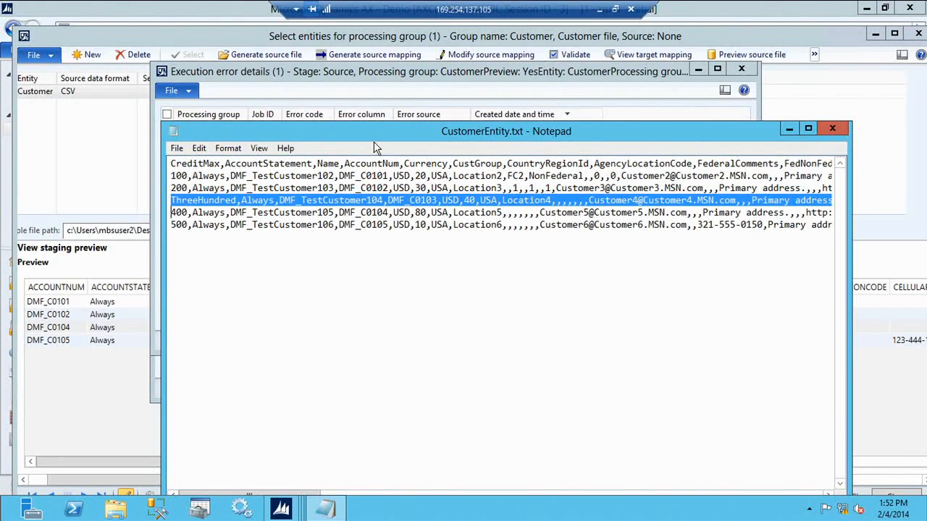
key("alt+F4")
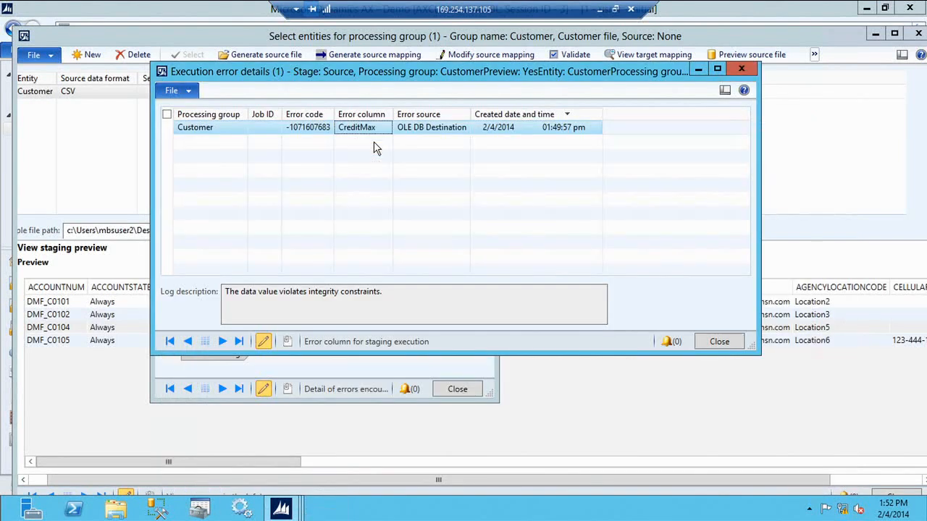
Review the error file from the preview error log, and close the error windows and the entity selection window
left_click(719, 342)
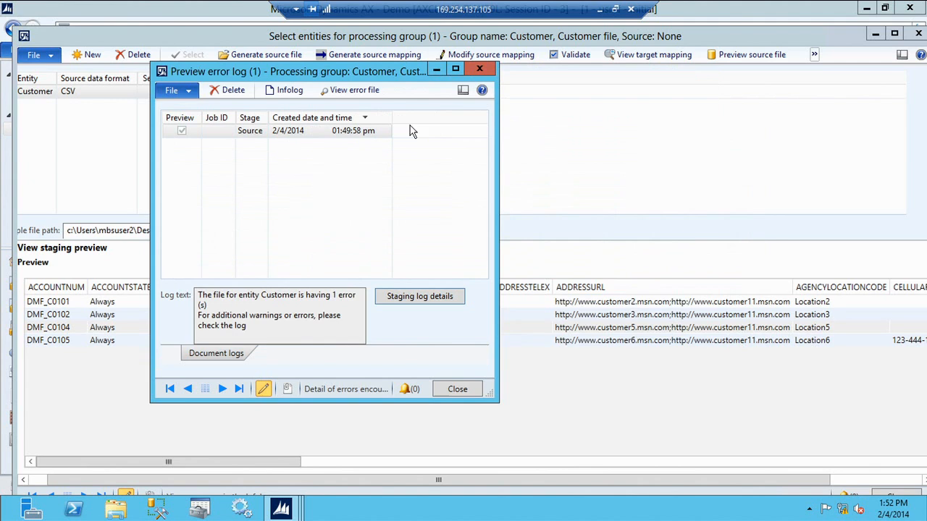
left_click(371, 90)
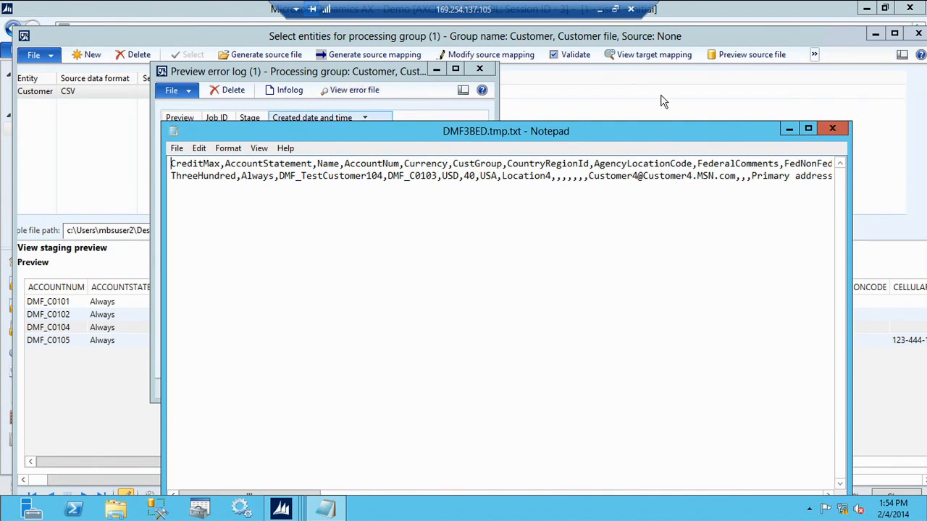
left_click(845, 129)
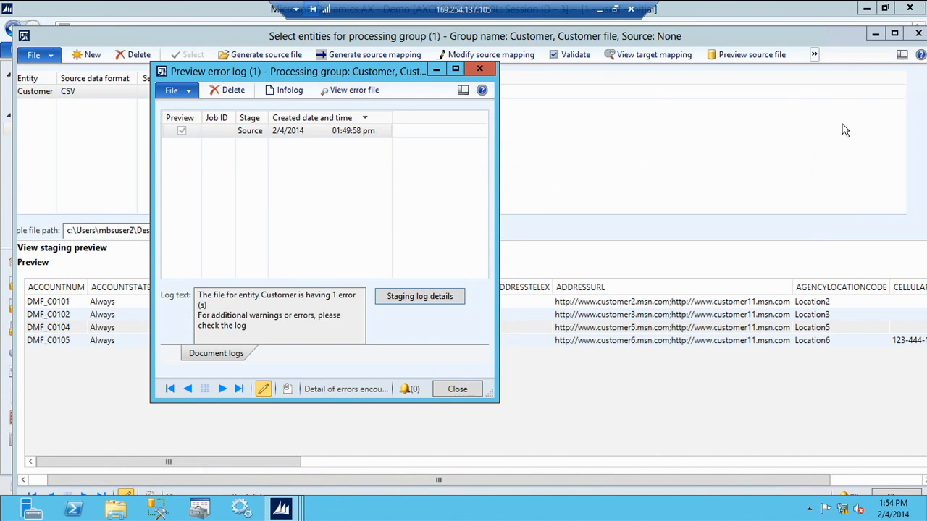
left_click(459, 389)
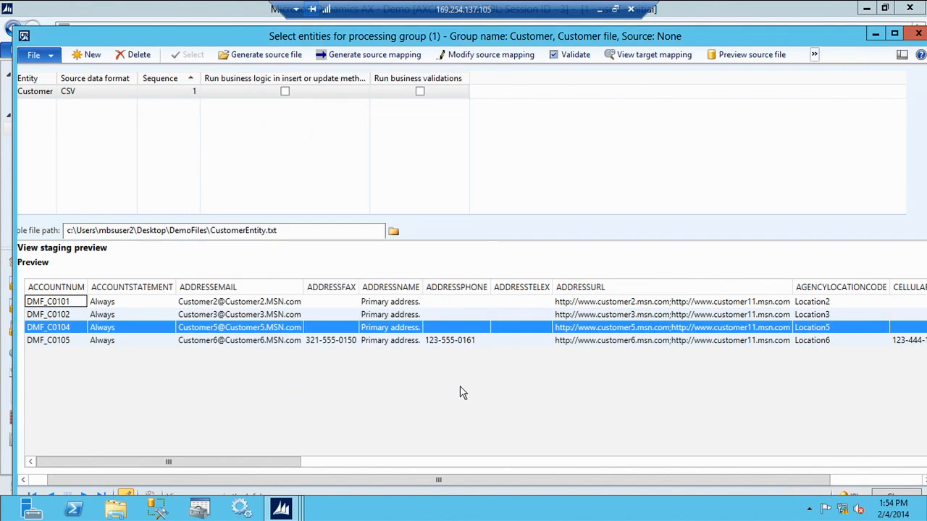
left_click(919, 33)
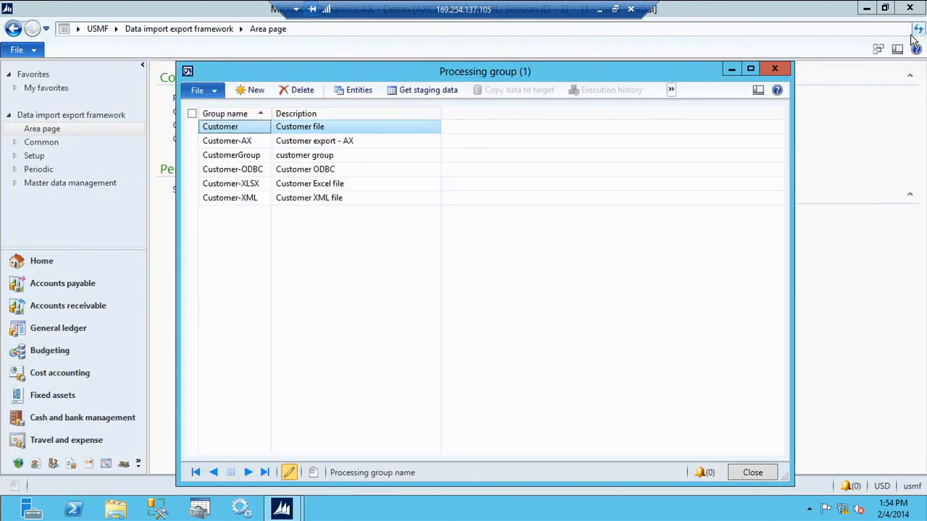
Run the Customer group's staging data job with job ID Customer-1 without batch processing, and dismiss the resulting log
left_click(405, 99)
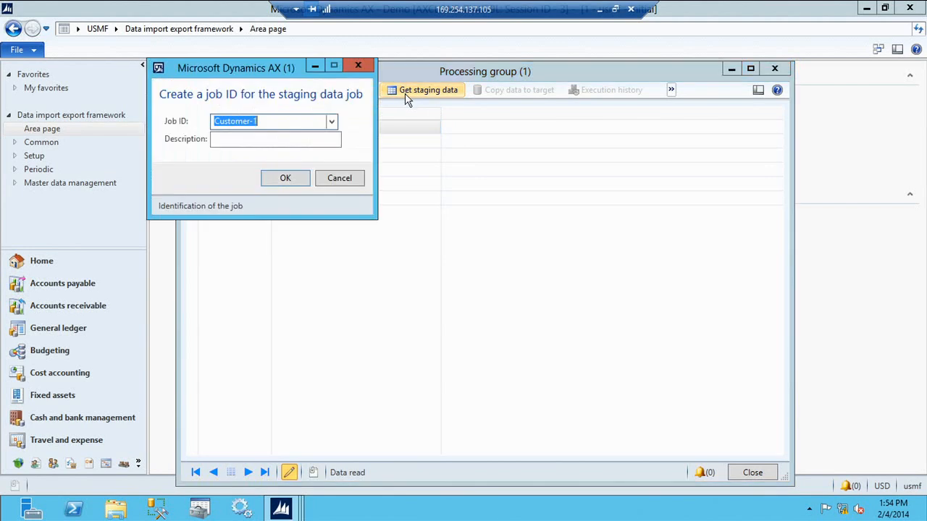
left_click(297, 177)
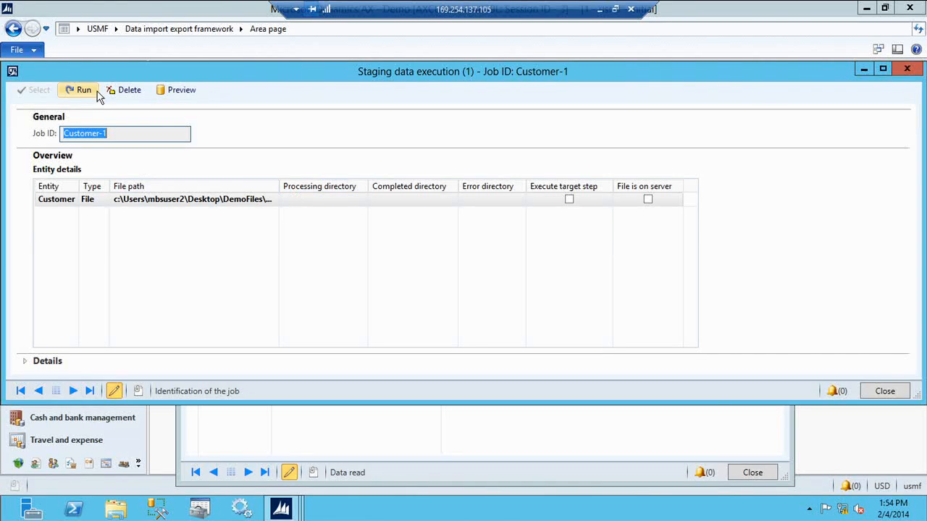
left_click(84, 91)
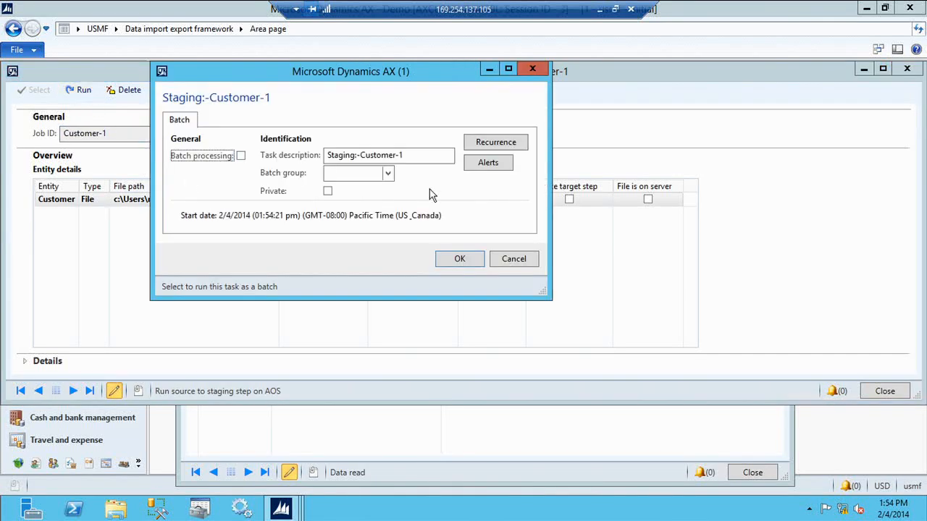
left_click(467, 259)
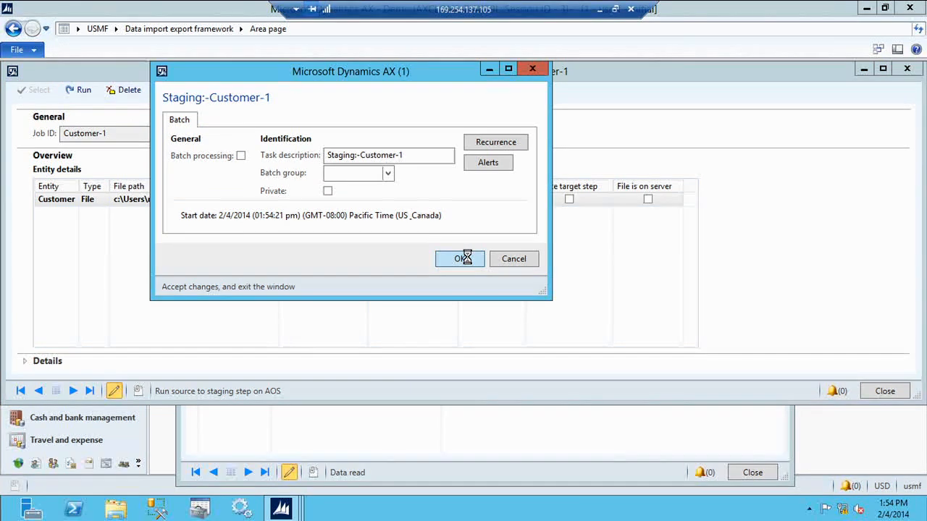
left_click(545, 267)
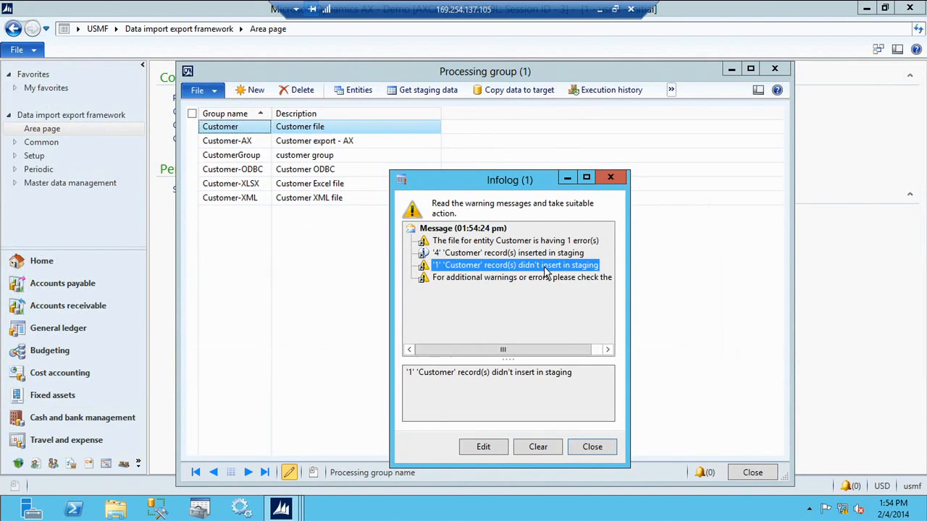
key("Escape")
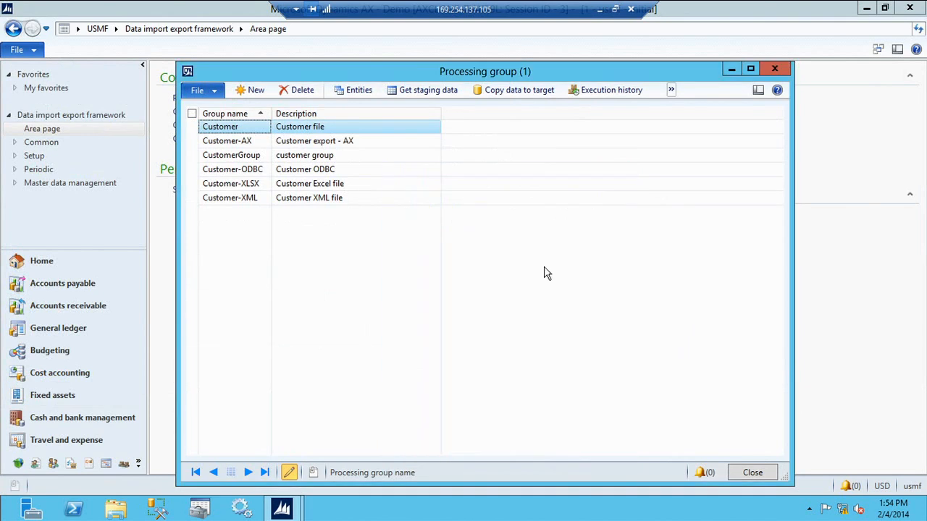
Open the Customer group's execution history and check the staging details of job Customer-1
left_click(612, 92)
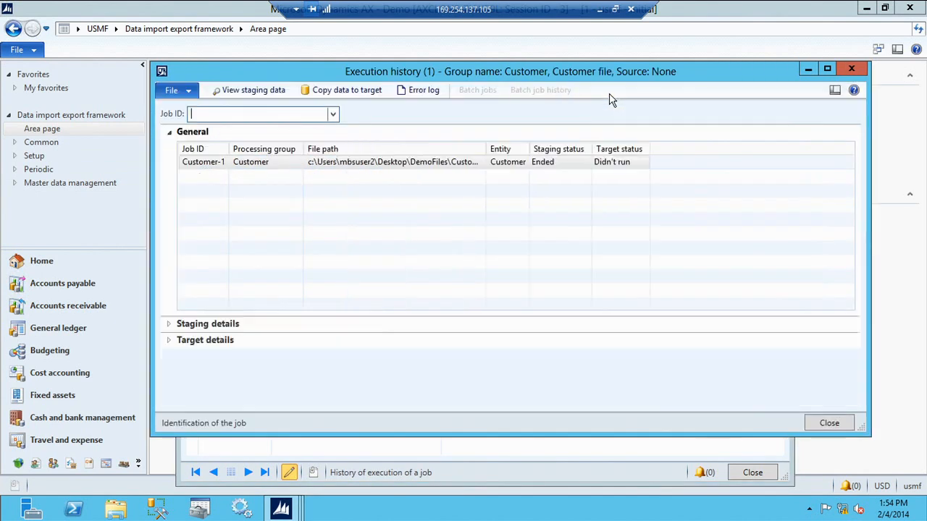
left_click(556, 164)
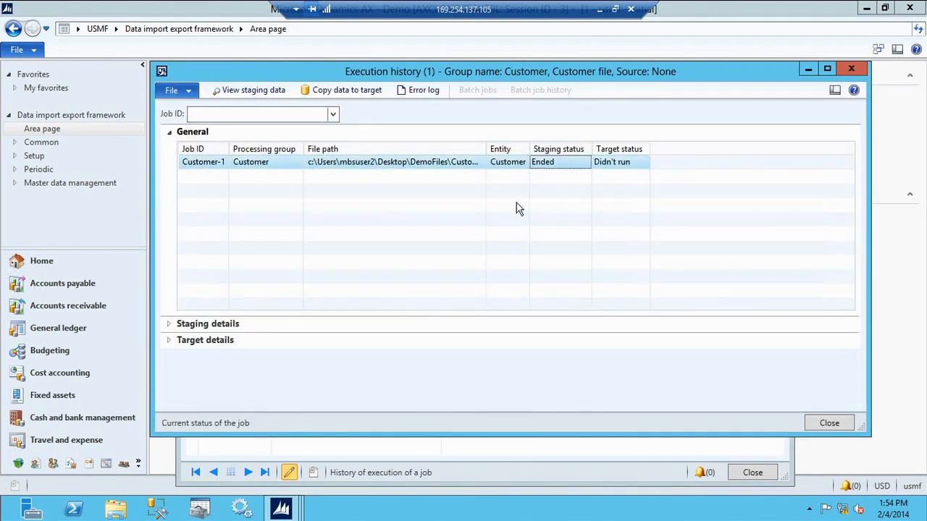
left_click(378, 331)
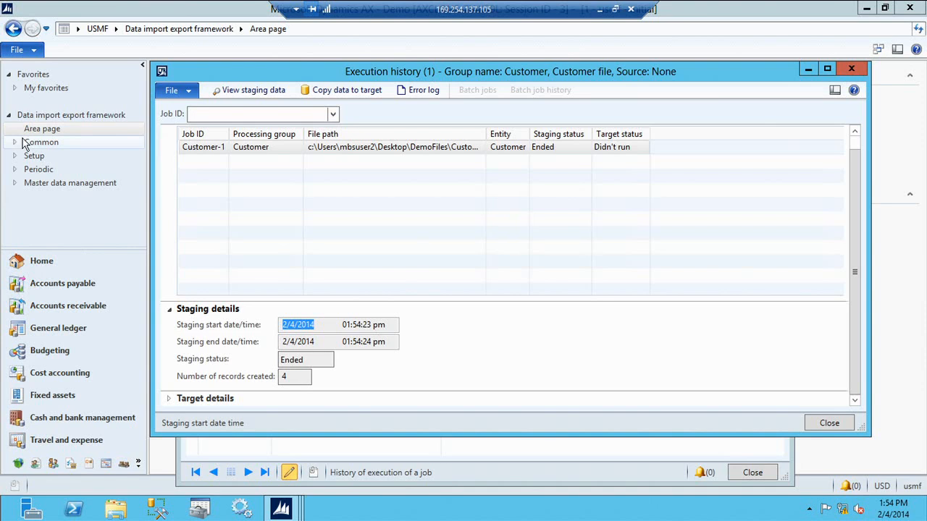
Open job Customer-1's staging data in an enlarged window and validate the first record, reading the validation message
left_click(264, 90)
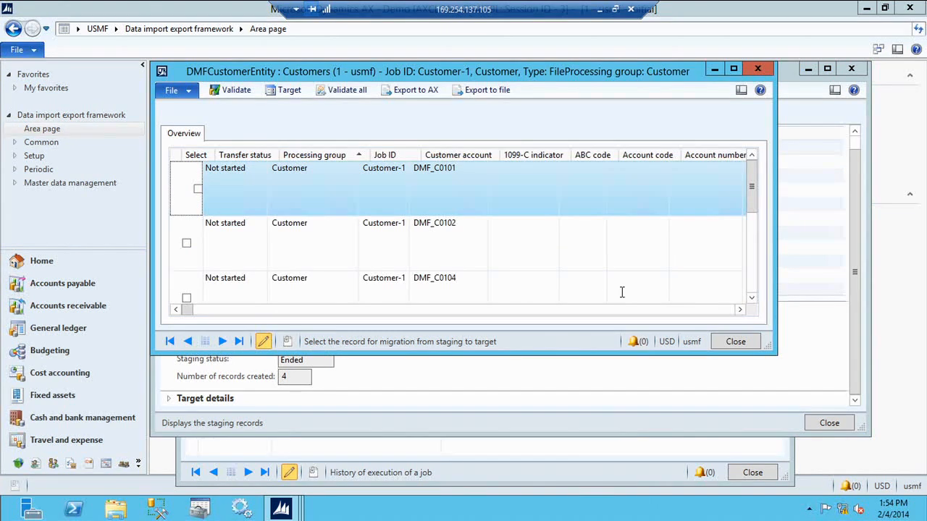
left_click_drag(767, 350, 880, 499)
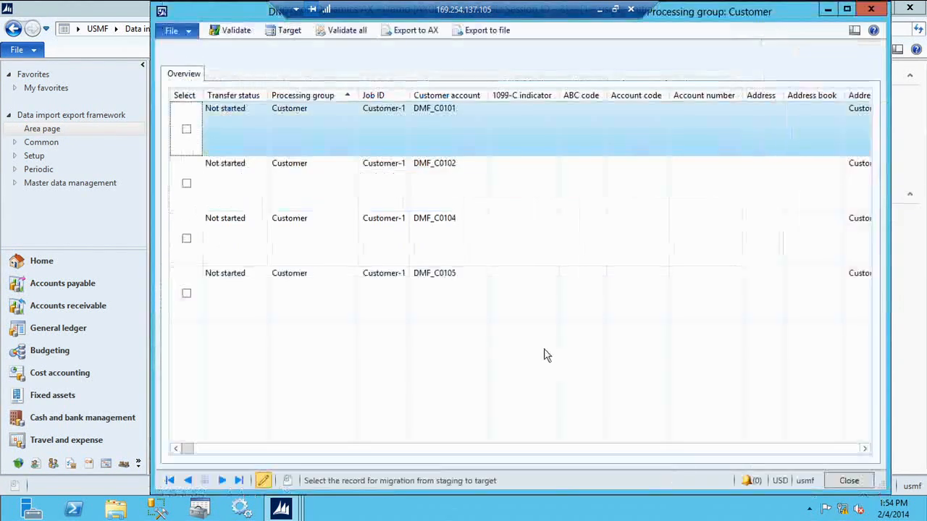
left_click_drag(192, 450, 170, 369)
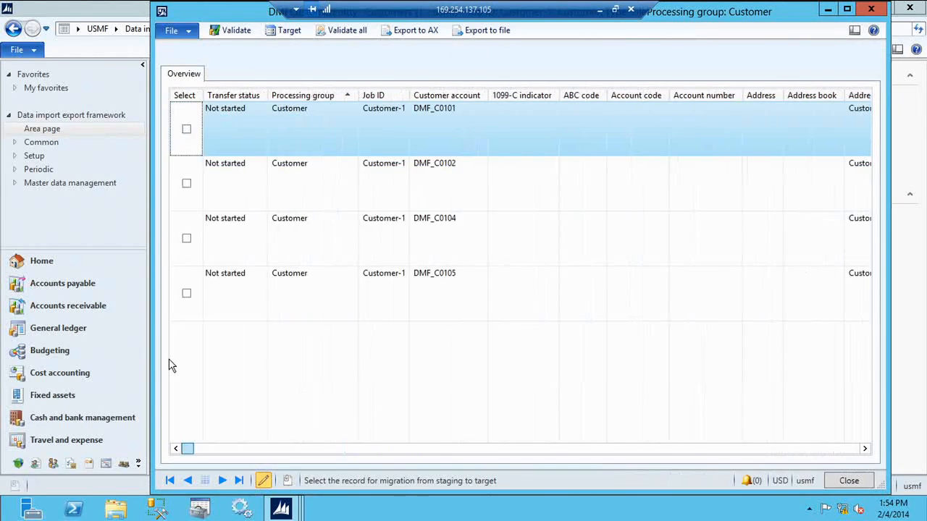
left_click(233, 30)
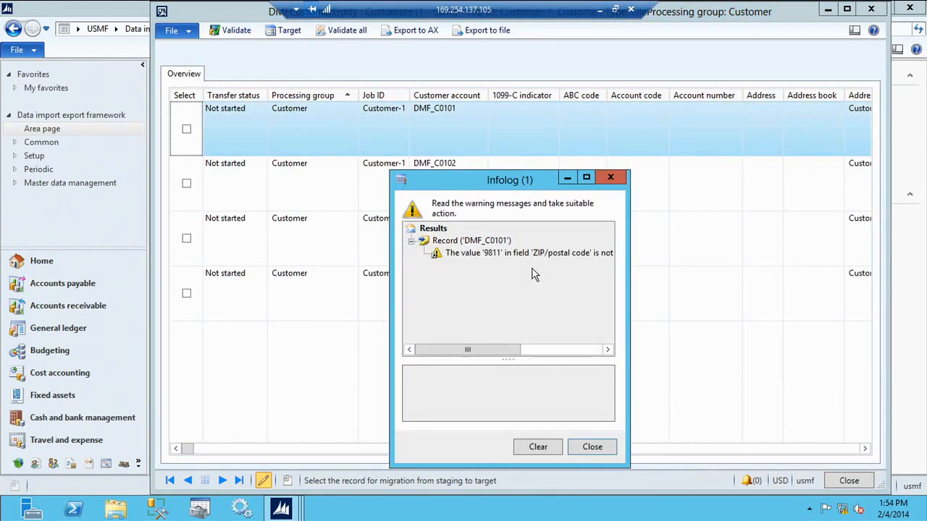
left_click(546, 253)
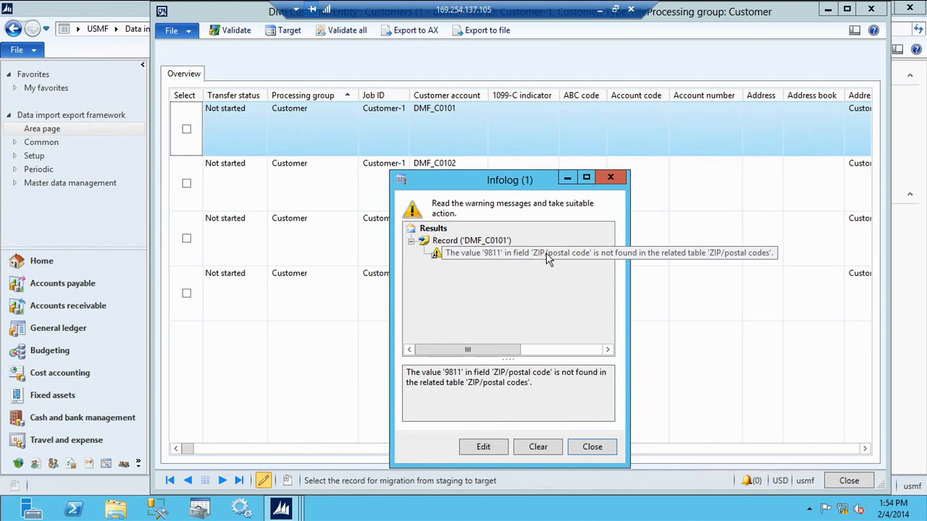
left_click(594, 446)
Correct the first staging record's ZIP/postal code to 98110, validate the record again, and close the log and open windows
left_click_drag(186, 448, 895, 453)
left_click(512, 121)
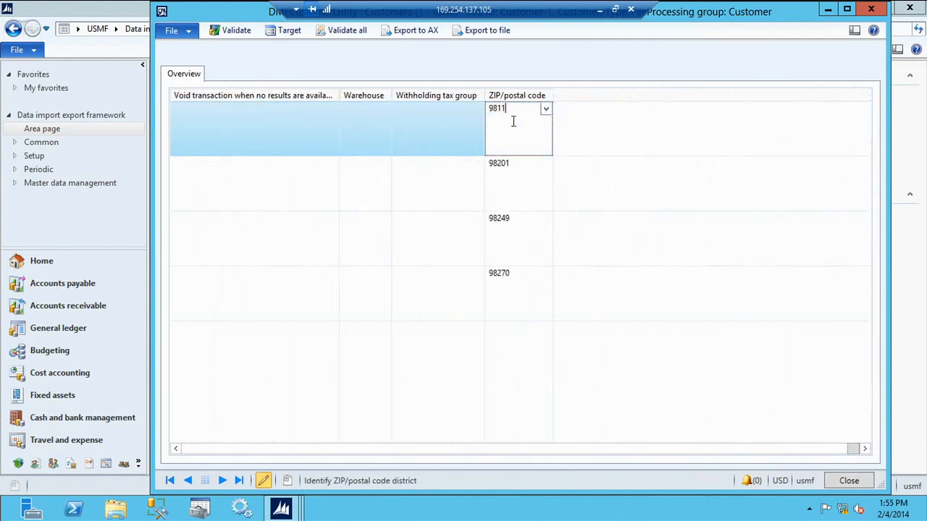
type("0")
double_click(513, 122)
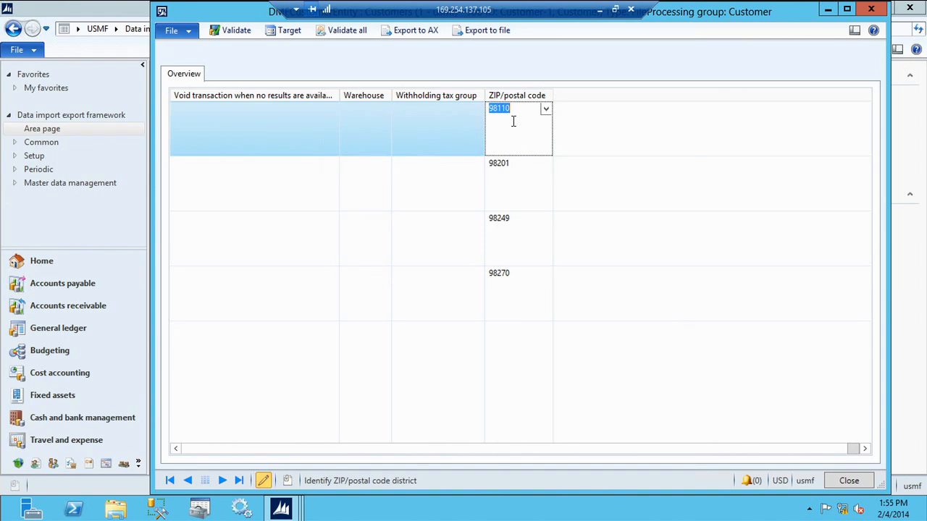
left_click(223, 29)
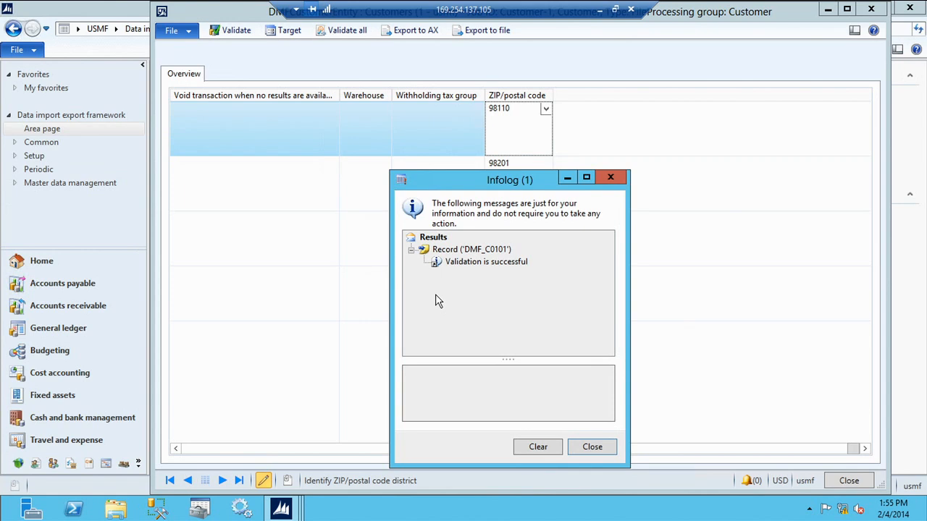
key("Escape")
key("Escape")
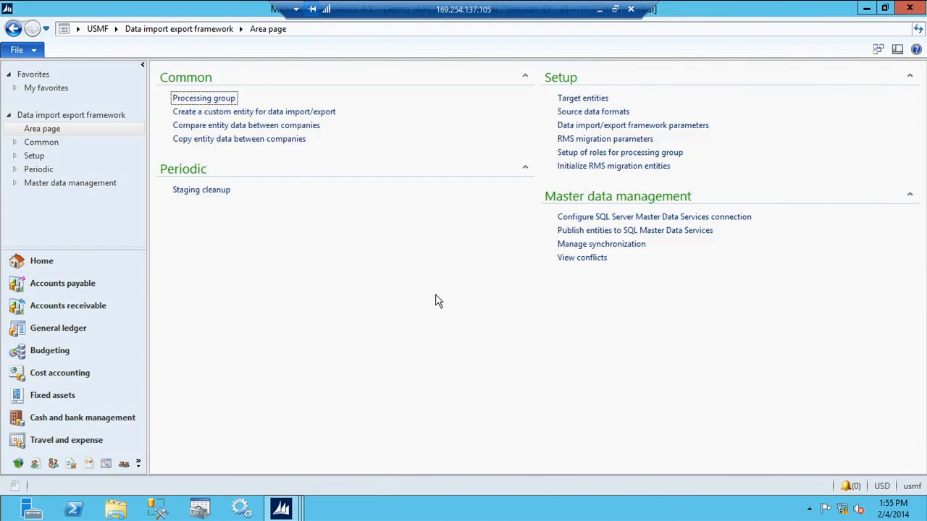
From the Customer group's execution history, prepare copying data to target for job ID Customer-1, run for All
left_click(223, 98)
left_click(576, 89)
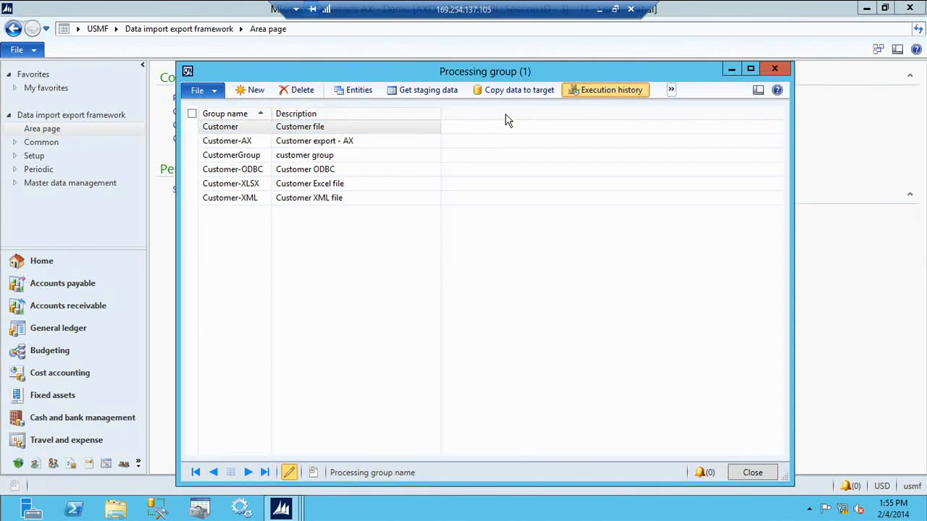
left_click_drag(337, 69, 538, 125)
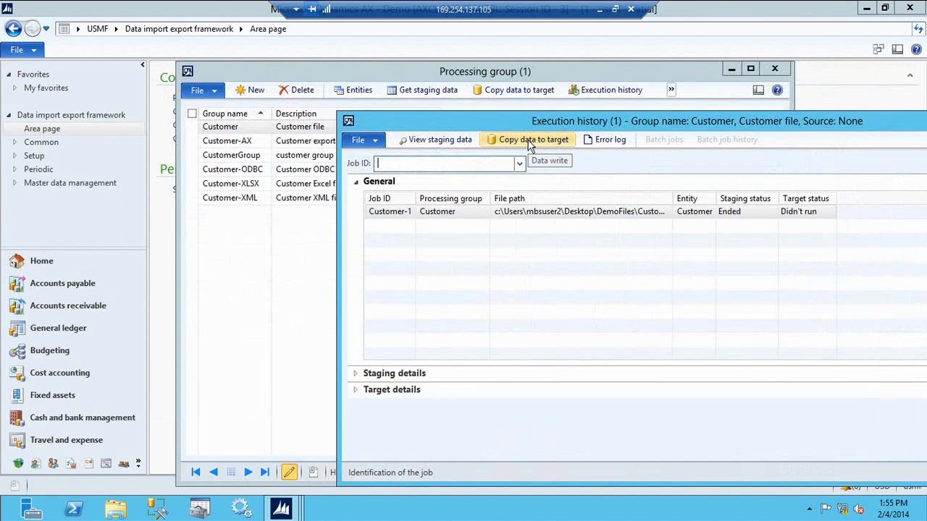
left_click(529, 140)
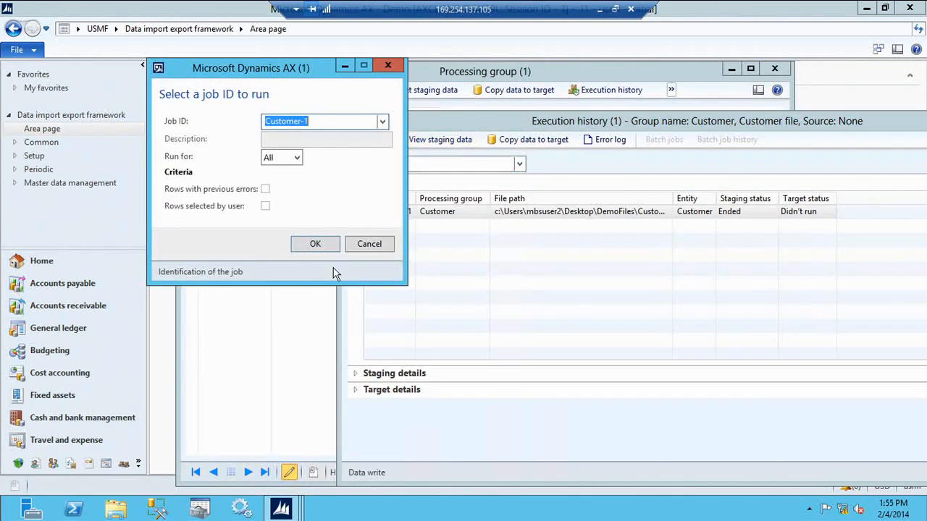
left_click(319, 243)
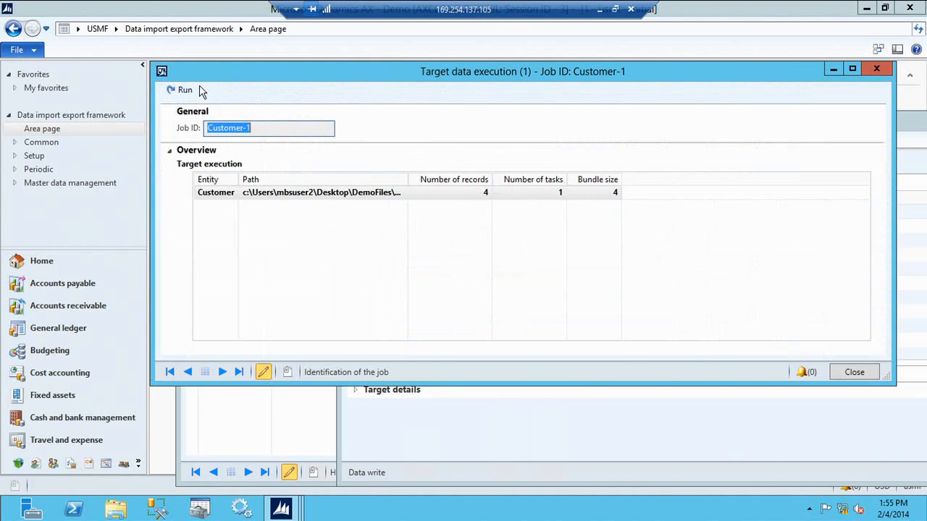
Try 2 tasks for the Customer entity's target execution, and set the number of tasks back to 1
left_click(485, 195)
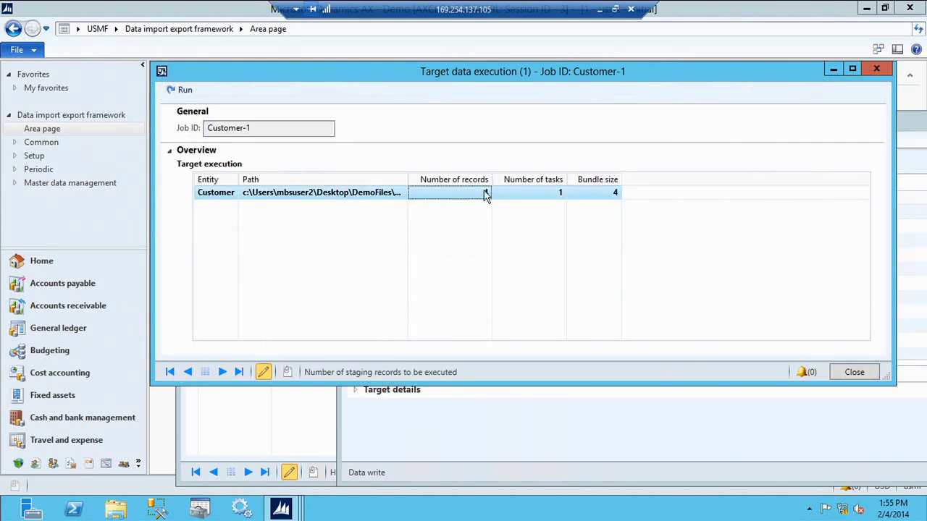
left_click(540, 196)
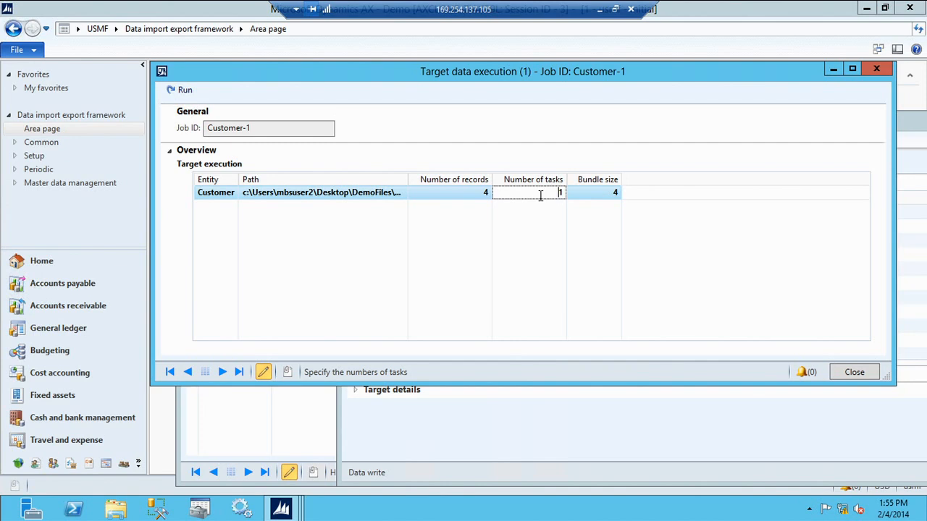
left_click_drag(540, 195, 579, 194)
type("2")
left_click(584, 194)
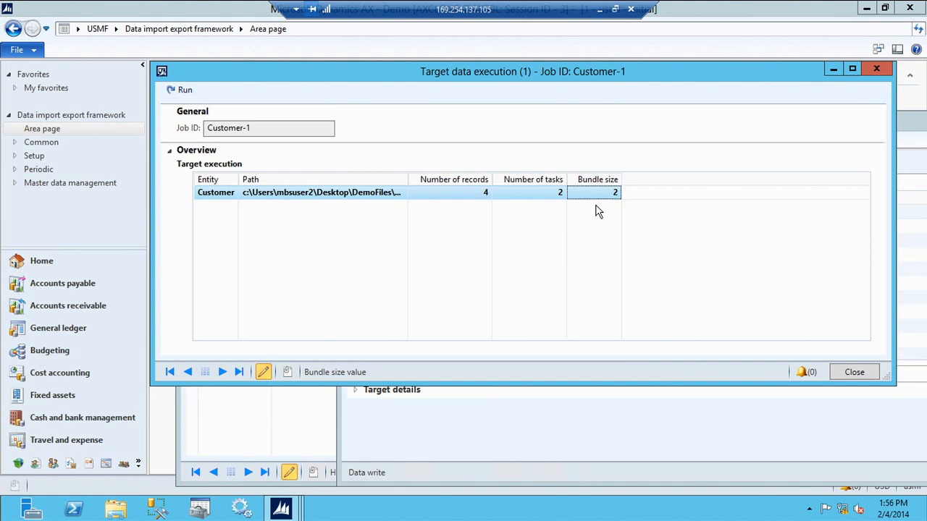
left_click(553, 193)
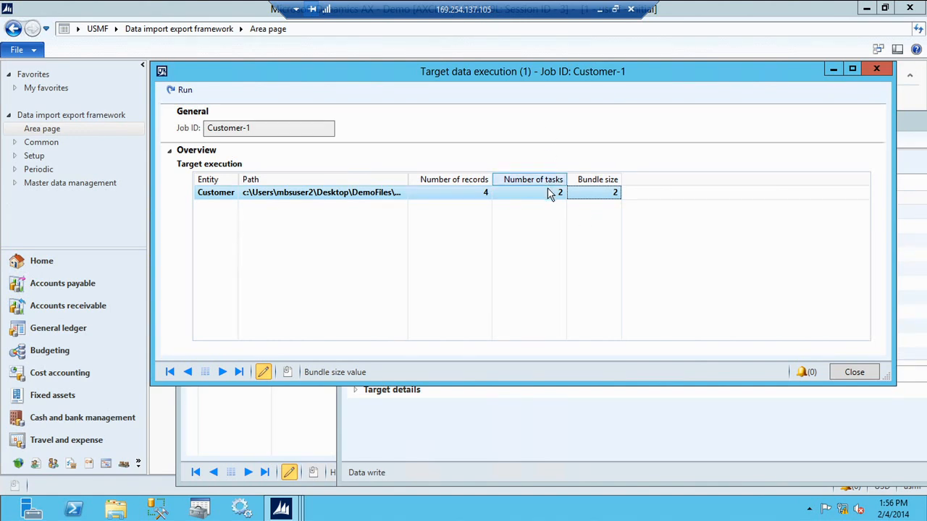
type("1")
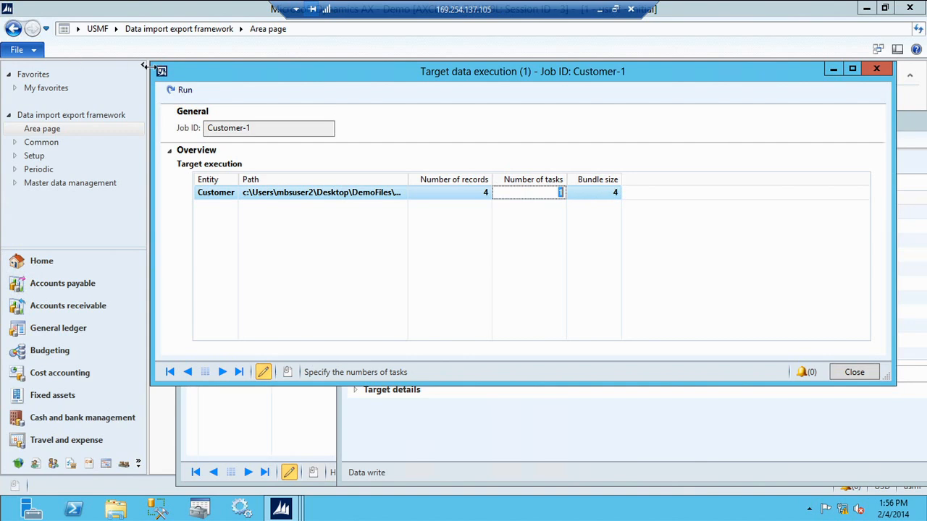
Run the Customer-1 target job without batch processing, read the resulting log message, and close the log
left_click(179, 98)
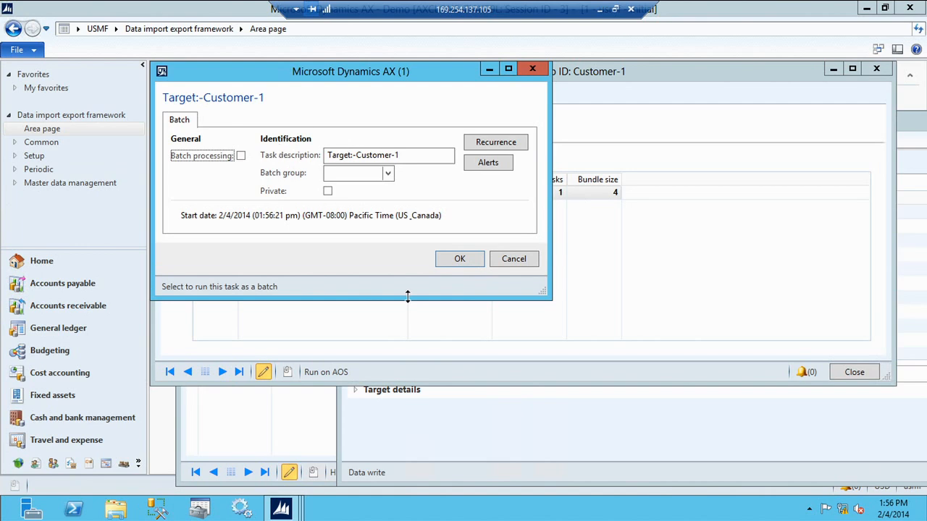
left_click(475, 263)
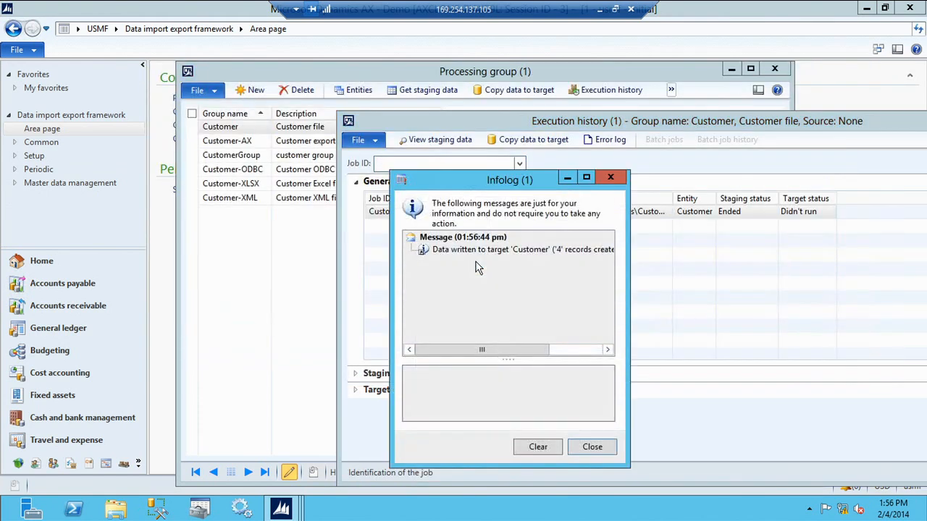
left_click(488, 250)
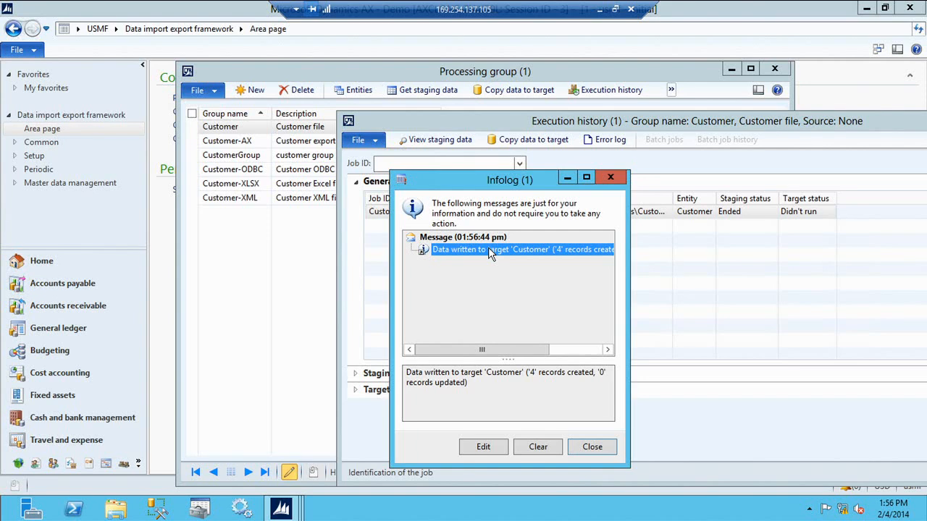
key("Escape")
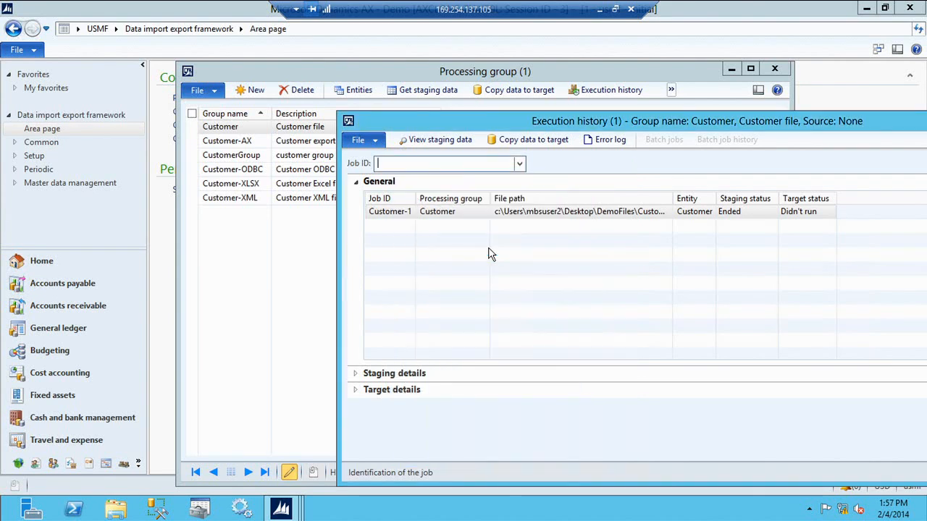
Open the staging data of job Customer-1, sort it by transfer status, and check each record's status
left_click(447, 137)
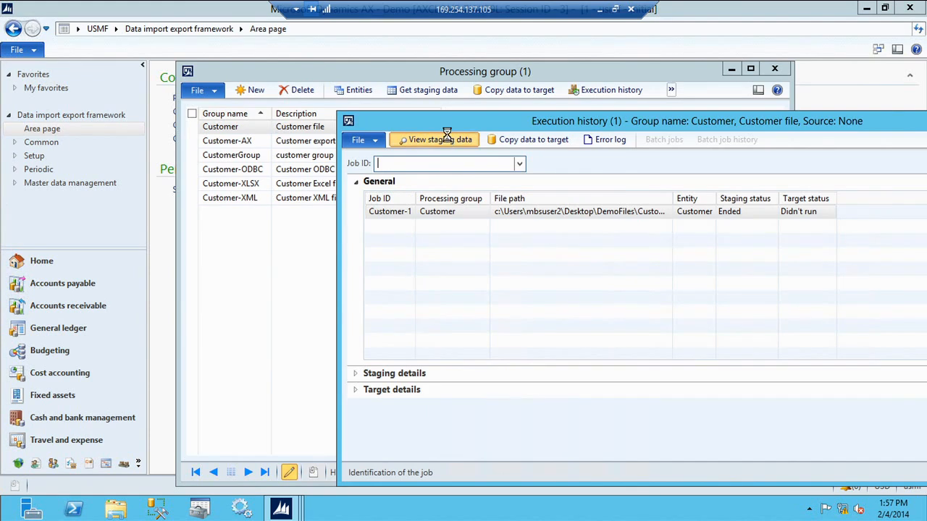
left_click(250, 97)
left_click(250, 100)
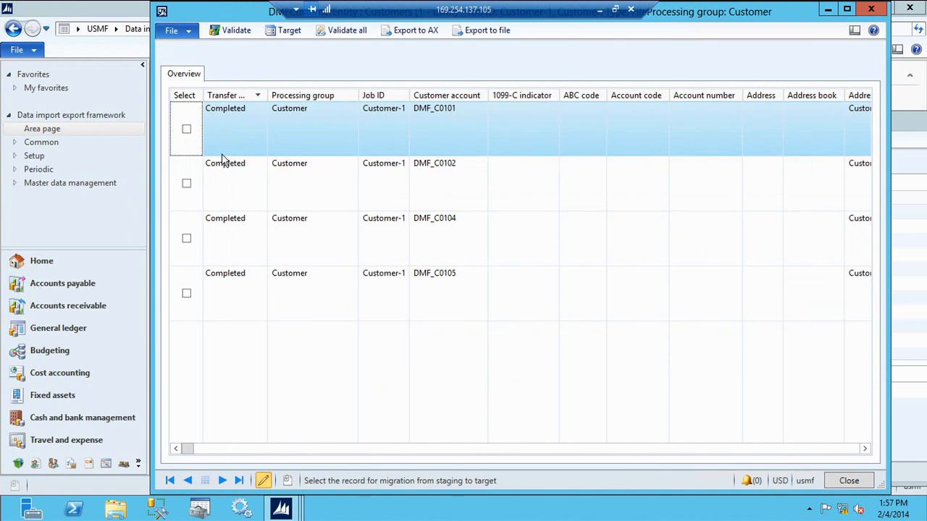
left_click(226, 164)
left_click(233, 234)
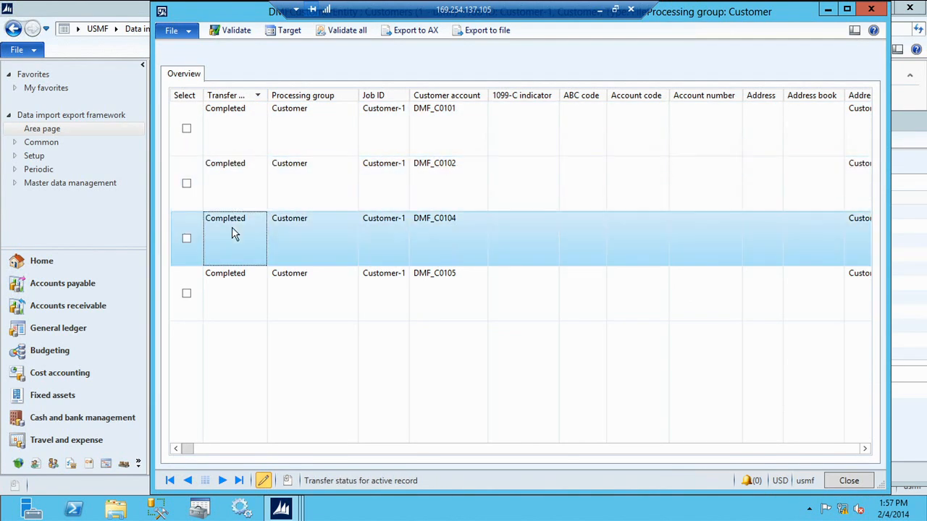
Open the target customer of the first staging record, review its general details and addresses, and close the customer form
left_click(266, 110)
left_click(293, 31)
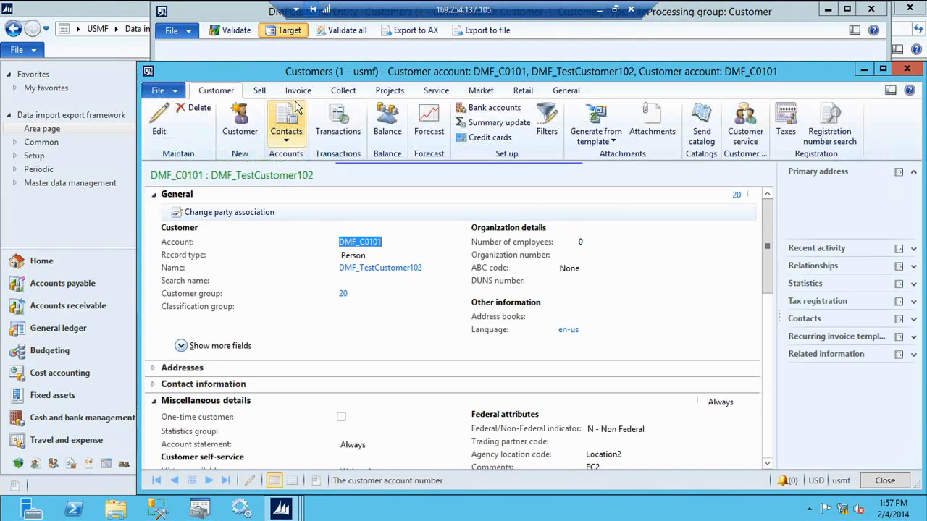
left_click(270, 370)
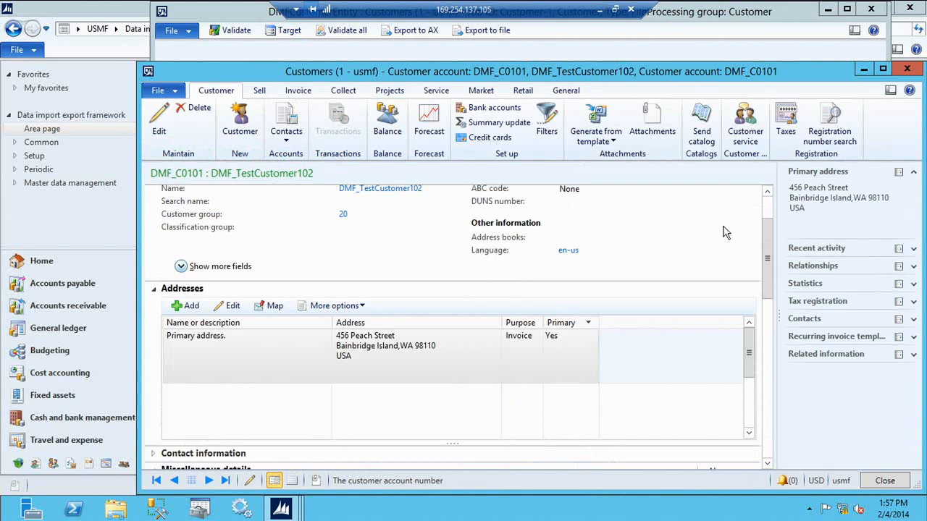
left_click(772, 207)
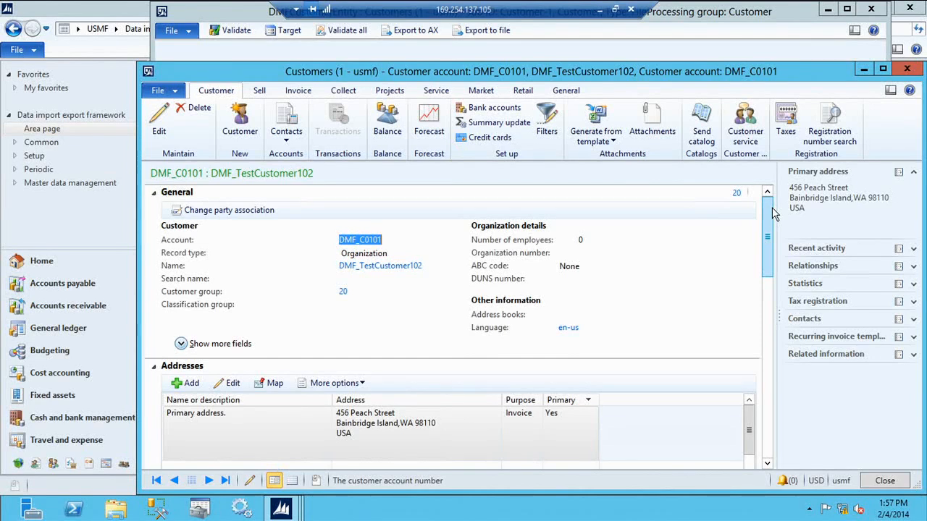
key("Escape")
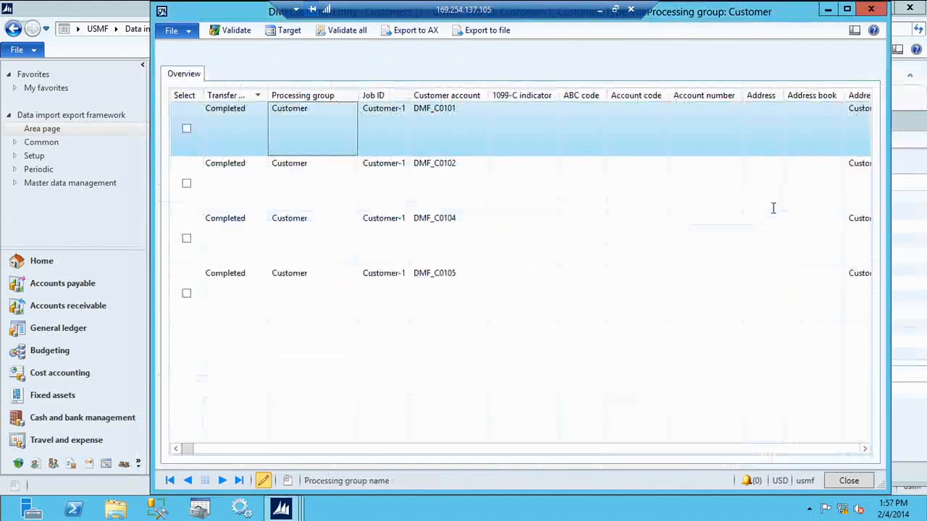
Change the first staging record's customer group to 10, save it, and select that record for migration to target
left_click_drag(185, 448, 333, 433)
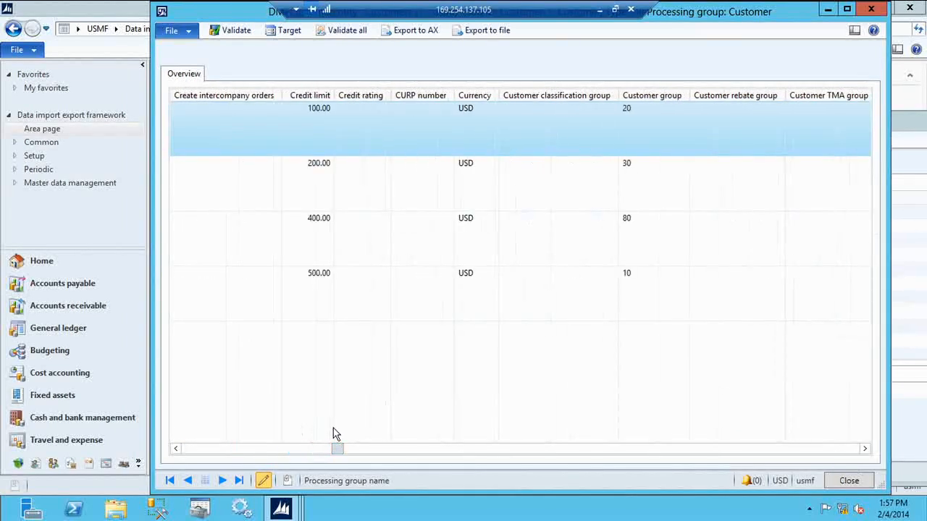
left_click(651, 122)
key("BackSpace")
key("BackSpace")
type("10")
key("ctrl+s")
left_click_drag(344, 445, 152, 429)
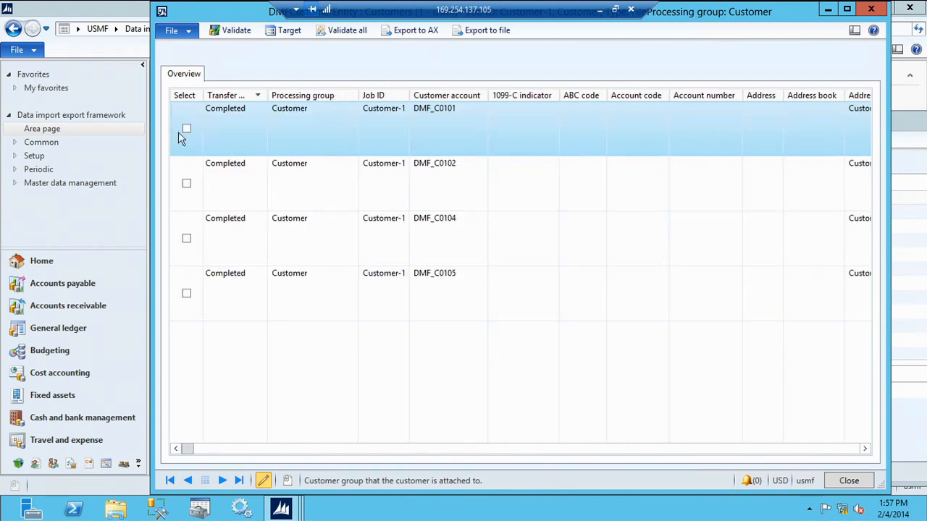
left_click(187, 131)
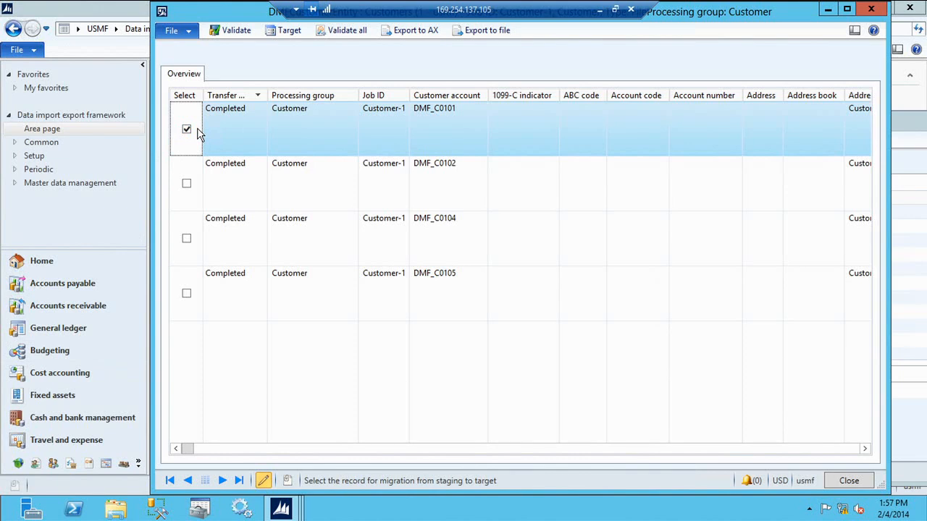
Close the staging data and set up copying job Customer-1 to target by criteria, limited to rows selected by user
key("Escape")
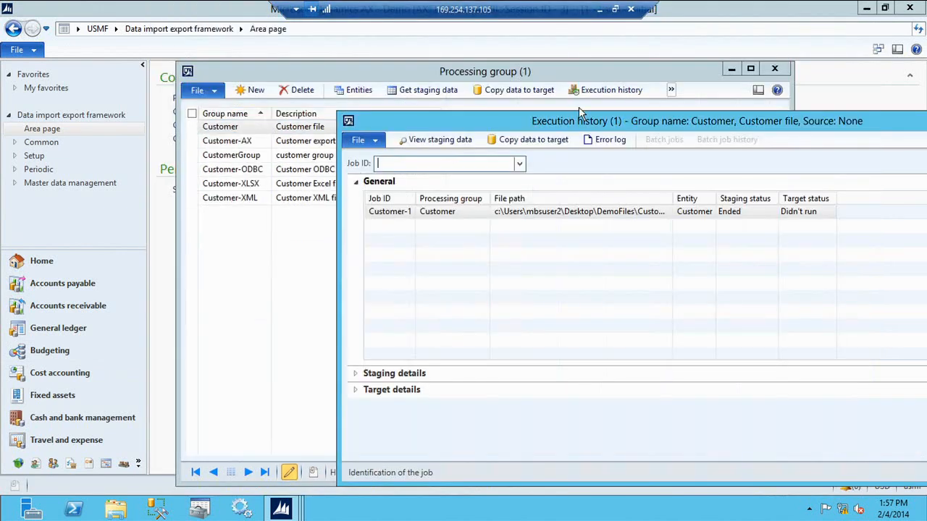
left_click(554, 139)
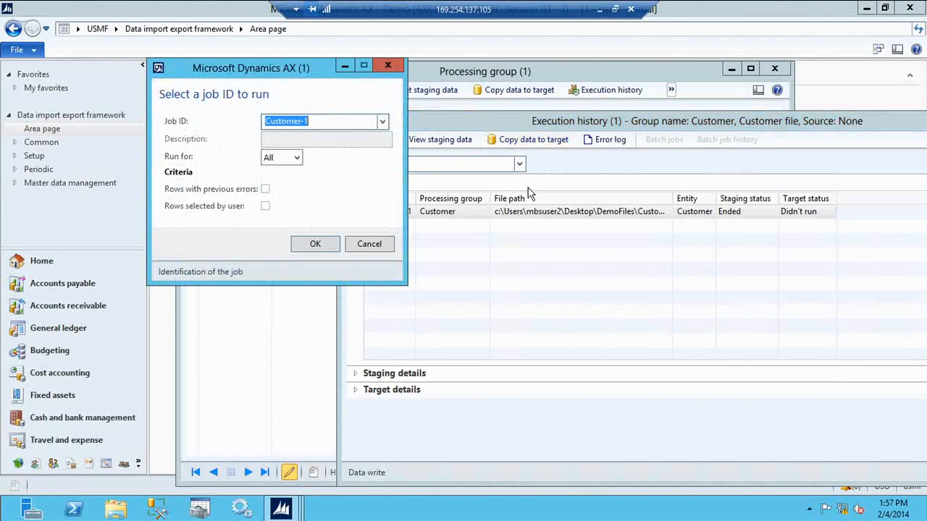
left_click(296, 159)
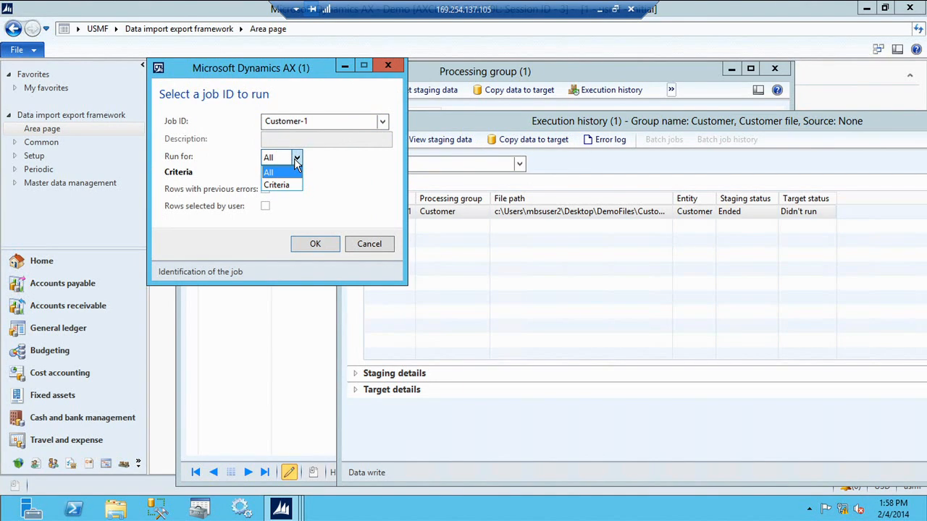
left_click(292, 186)
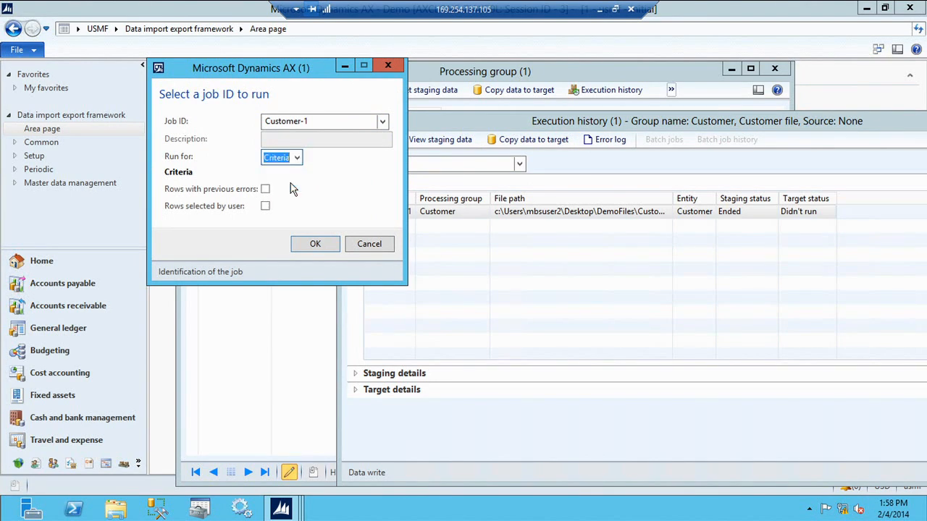
left_click(266, 207)
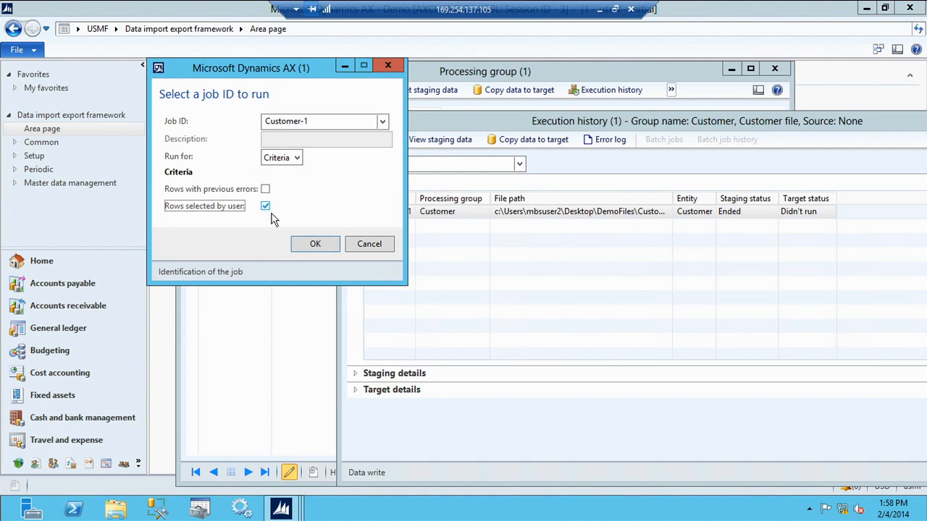
left_click(316, 246)
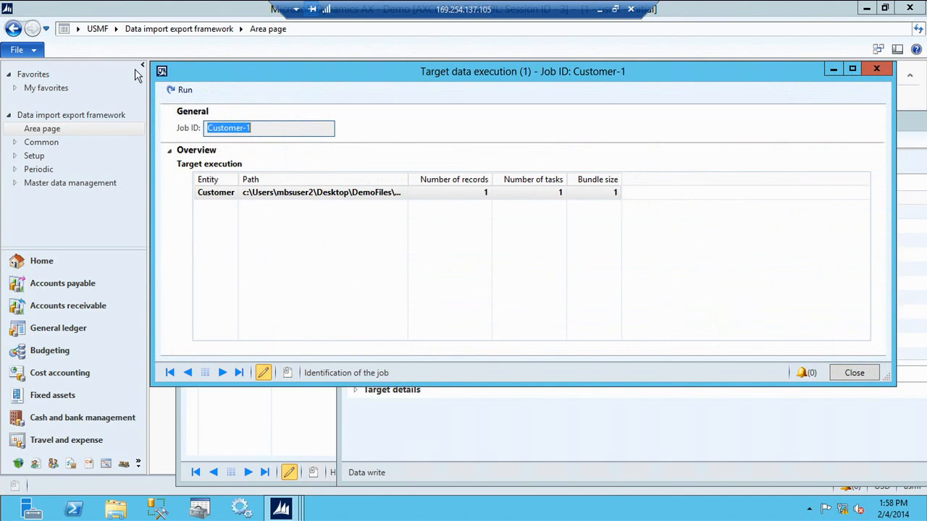
Run the Customer-1 target job for the selected row without batch processing, read the resulting log message, and close the log
left_click(181, 90)
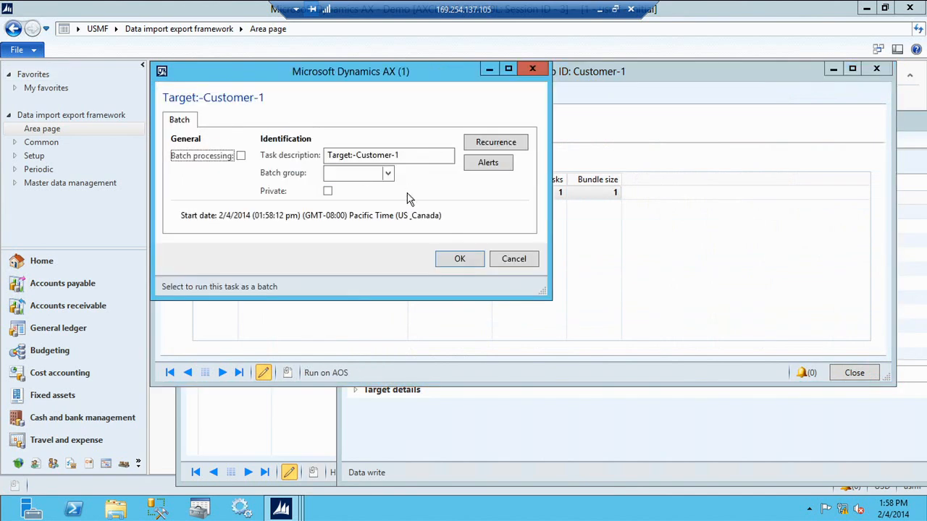
left_click(471, 258)
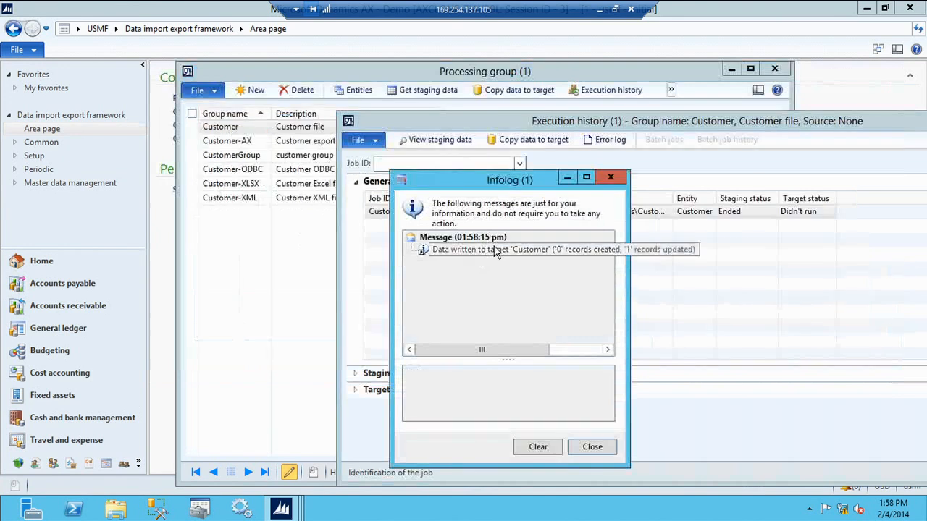
left_click(494, 251)
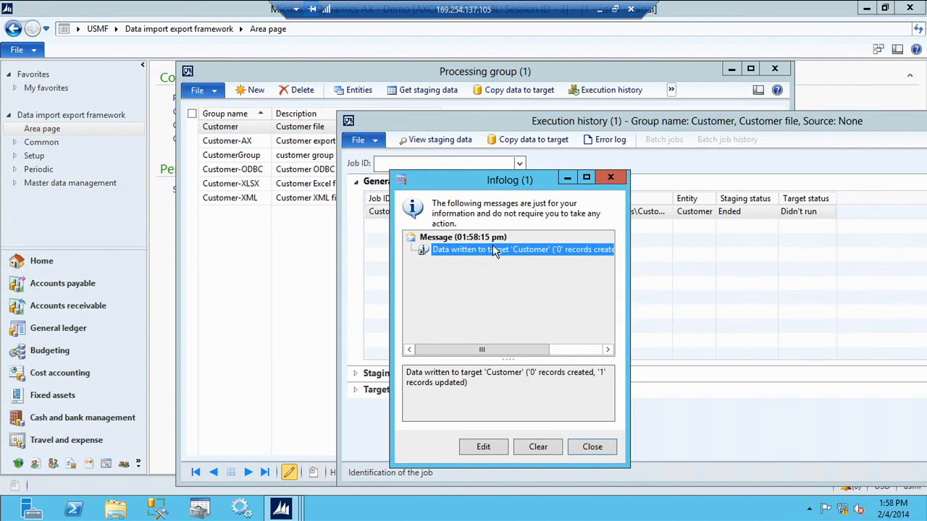
key("Escape")
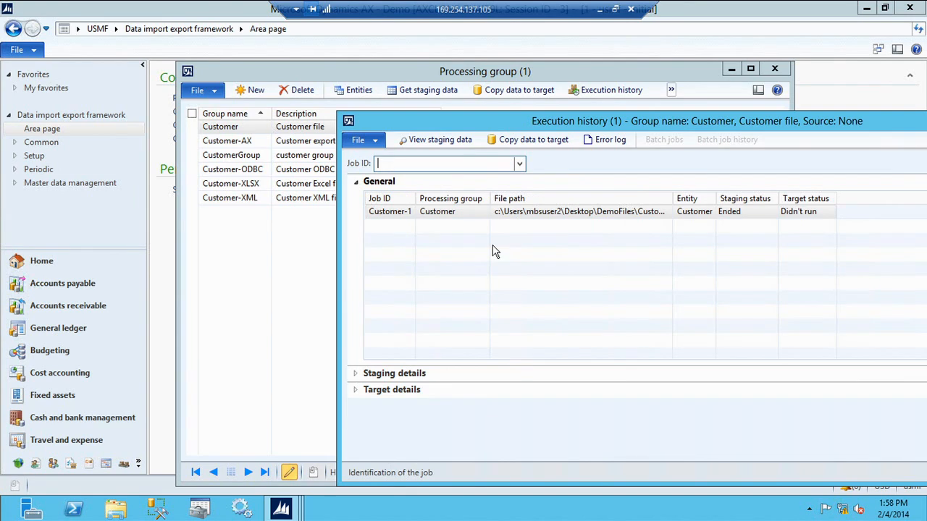
Check the customer group on the first staging record's target customer, and close all forms back to the area page
left_click(462, 140)
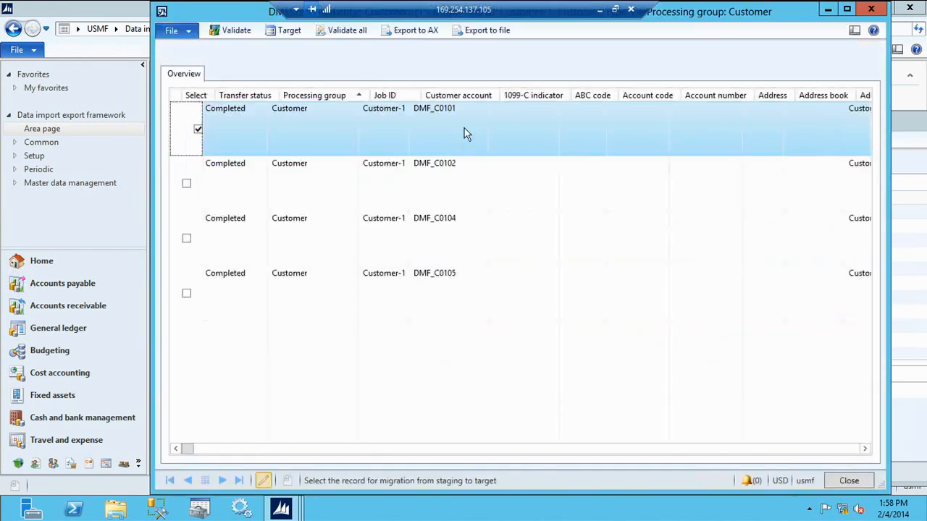
left_click(289, 31)
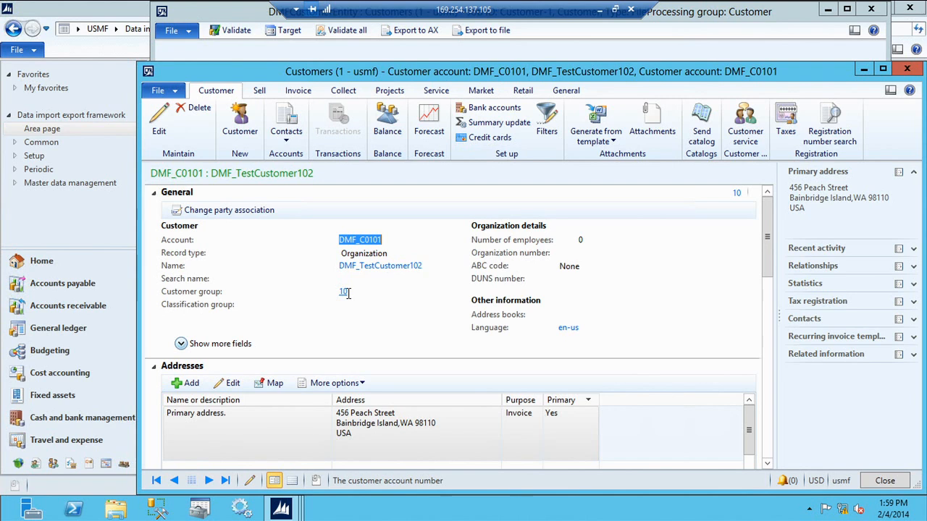
key("Escape")
key("Escape")
key("Escape")
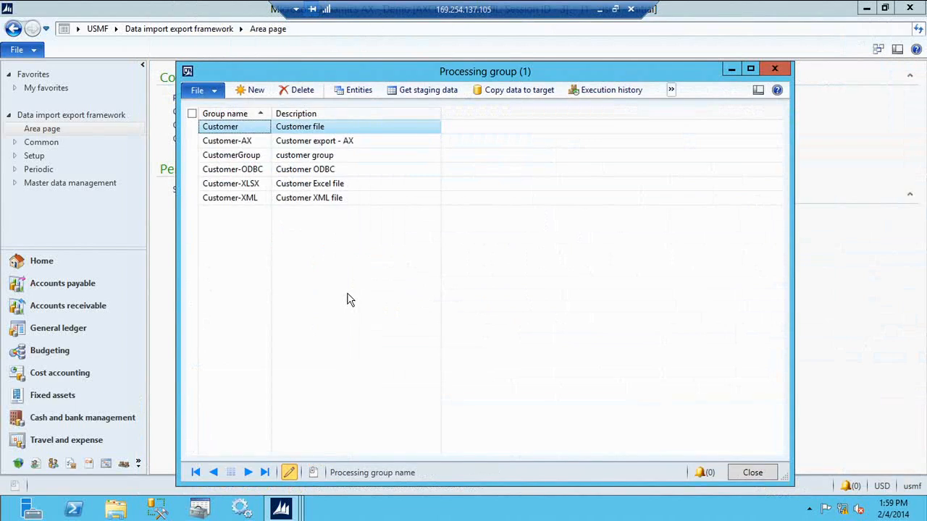
left_click(321, 169)
key("Escape")
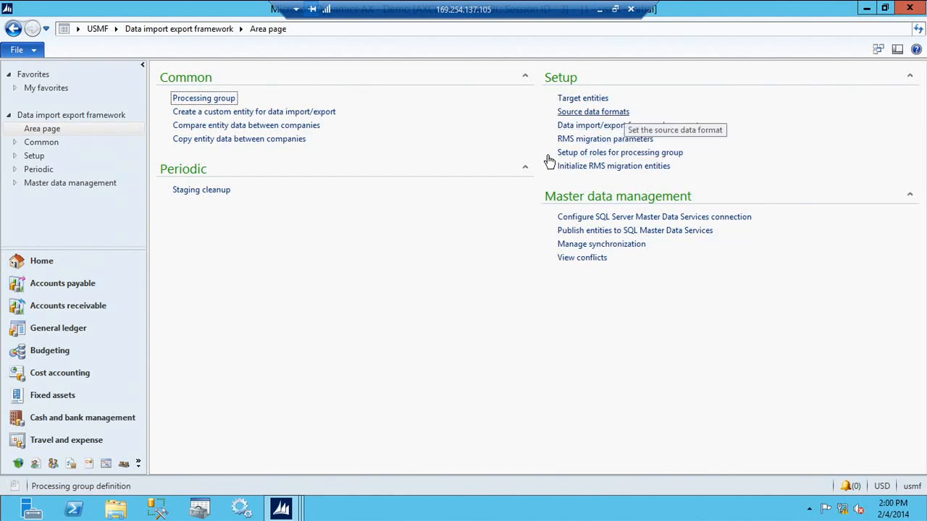
Review the LegacyDB source data format's DSN settings and connection string, and close the source data formats
left_click(577, 113)
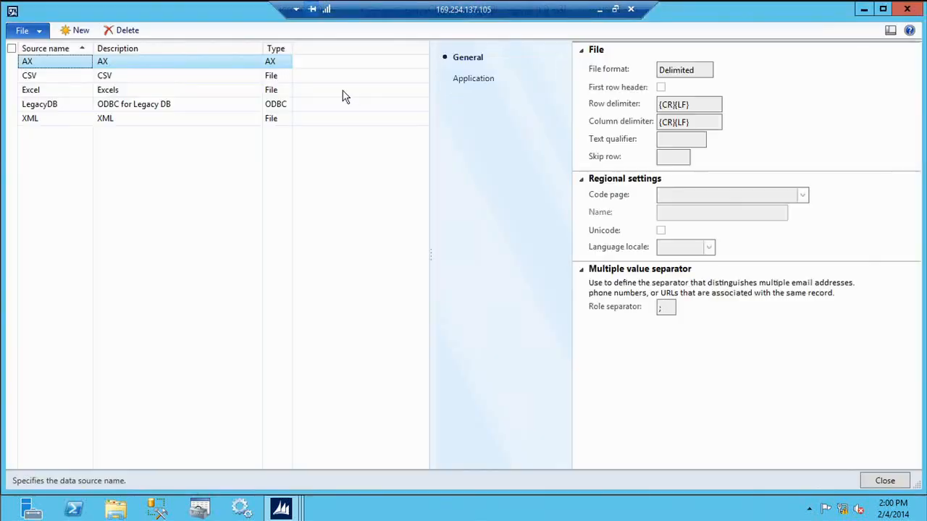
left_click(267, 108)
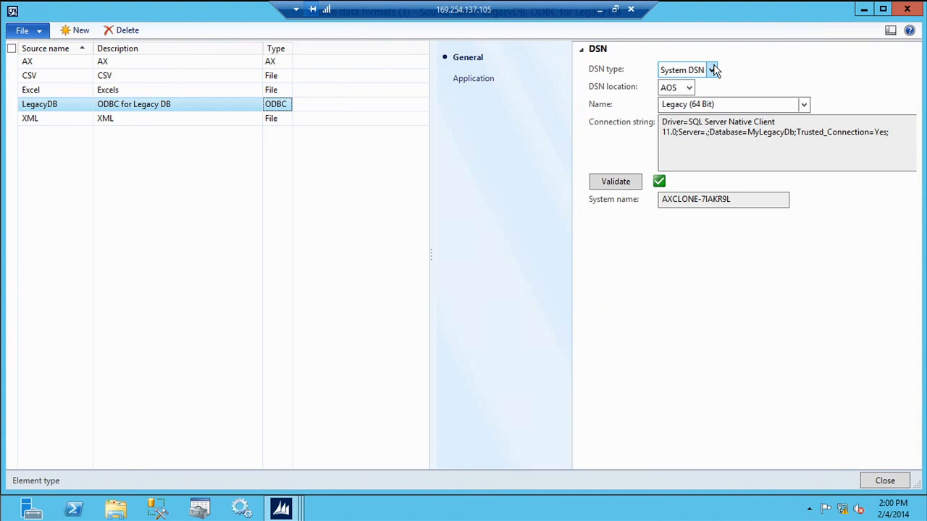
left_click(804, 106)
left_click(804, 105)
left_click(841, 145)
left_click_drag(877, 138, 756, 108)
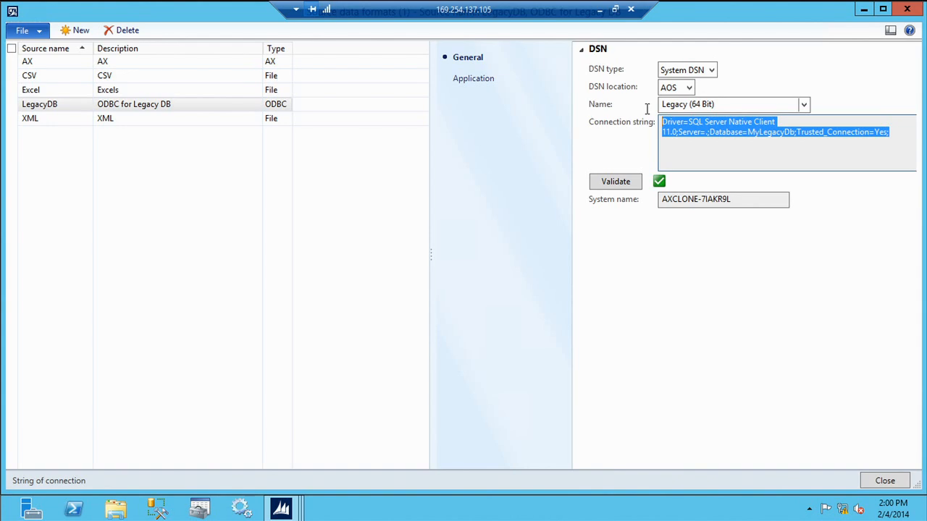
left_click(760, 134)
left_click_drag(759, 135, 779, 122)
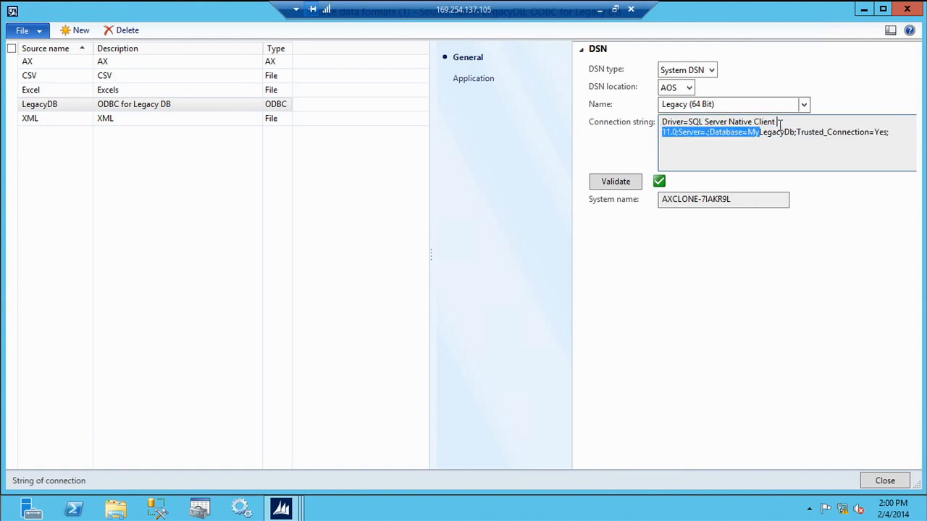
key("Escape")
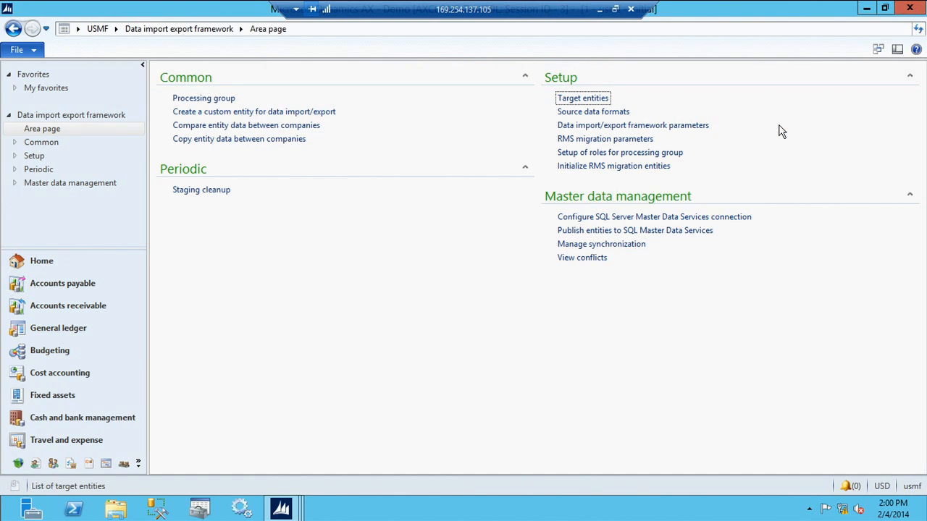
Open the entities of processing group Customer-ODBC and examine the Customer entity's source data format and query
left_click(183, 98)
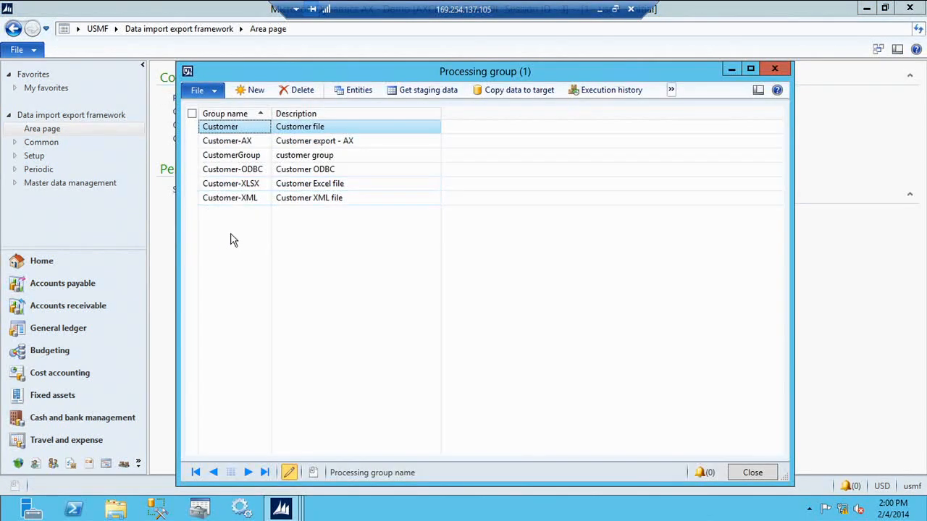
left_click(283, 171)
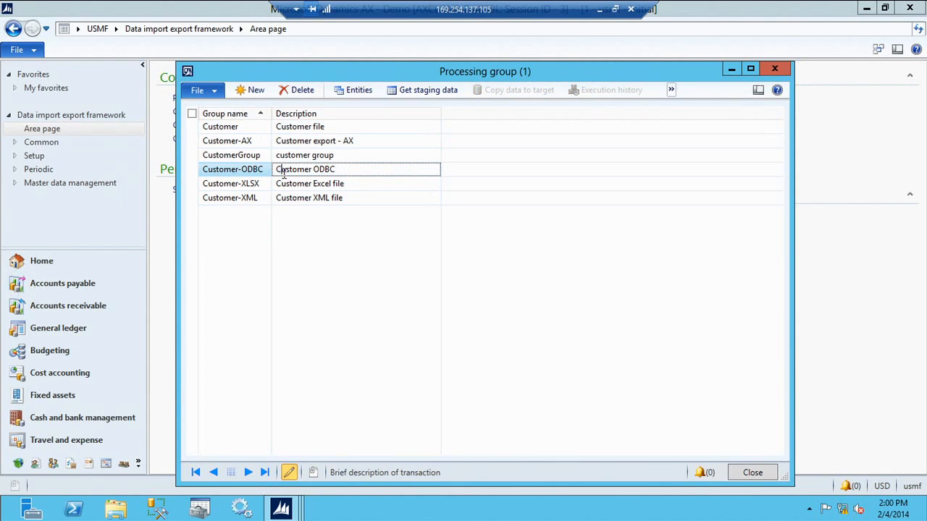
left_click(346, 88)
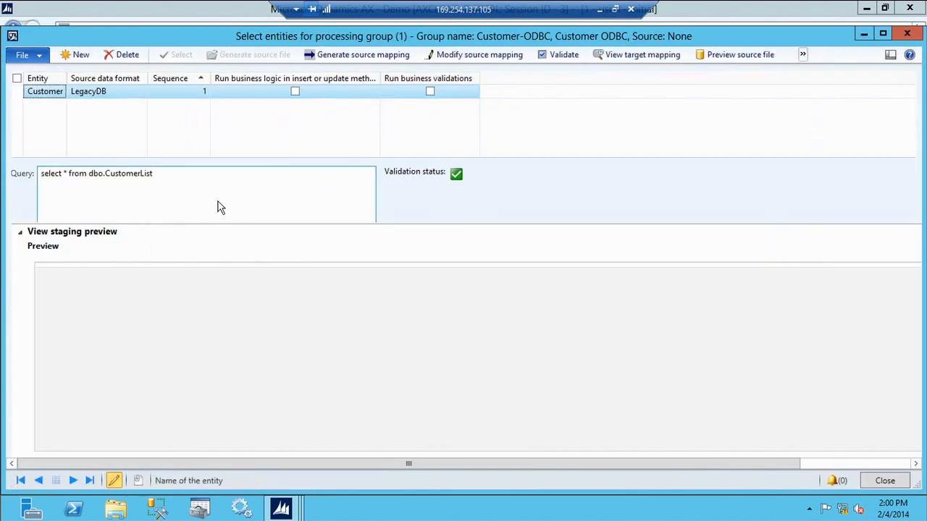
left_click_drag(188, 27, 299, 108)
left_click(185, 163)
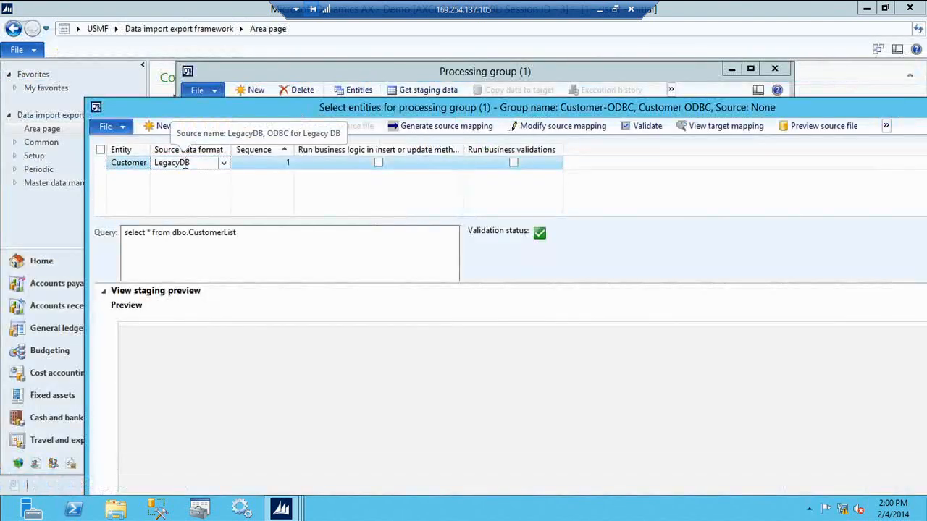
left_click(239, 233)
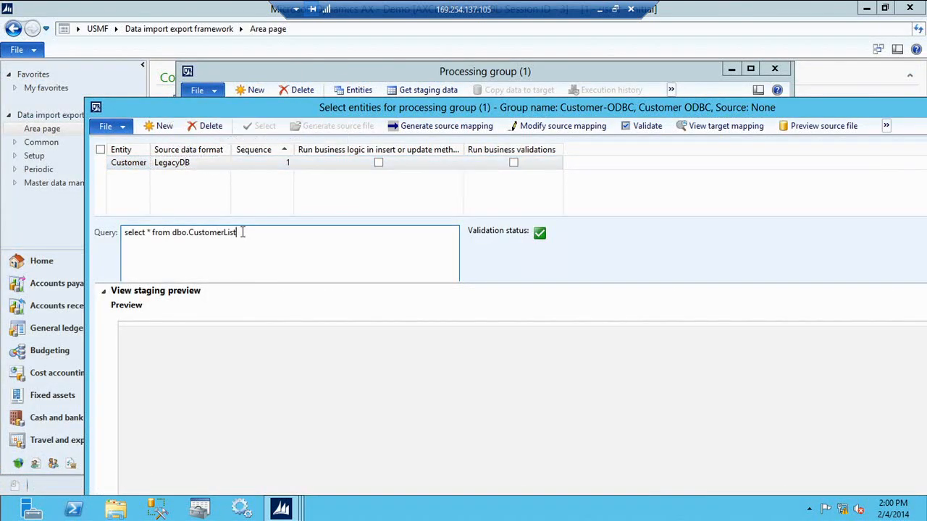
left_click_drag(239, 233, 96, 220)
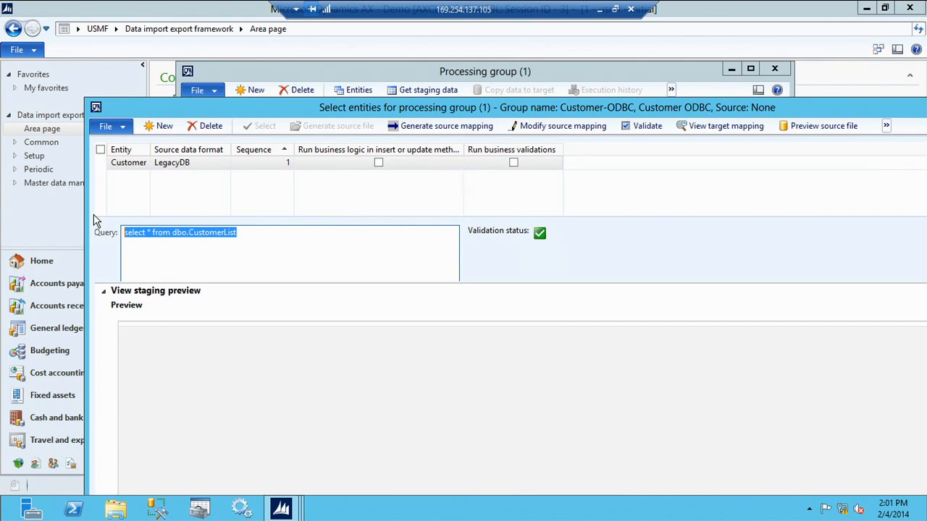
Generate the source mapping for the Customer-ODBC group's Customer entity, then review the source-to-staging mapping diagram and close it
left_click(422, 126)
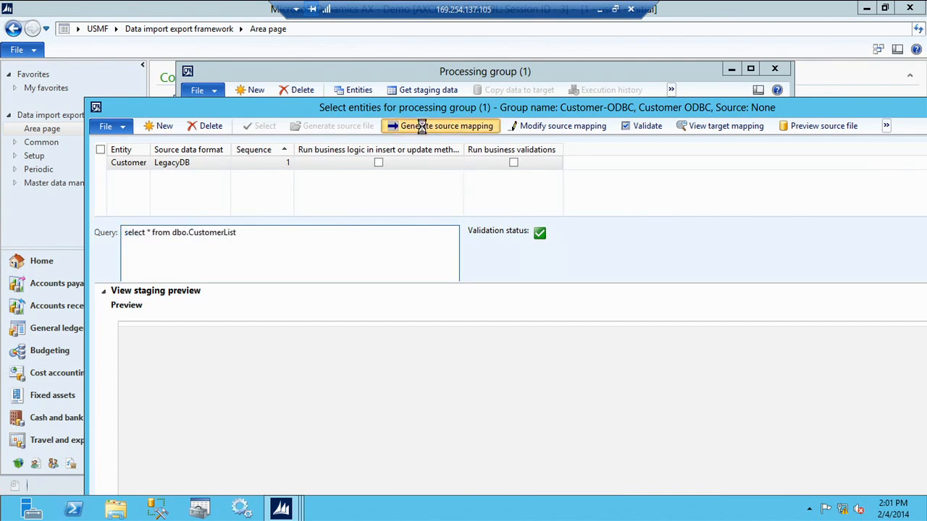
left_click(497, 309)
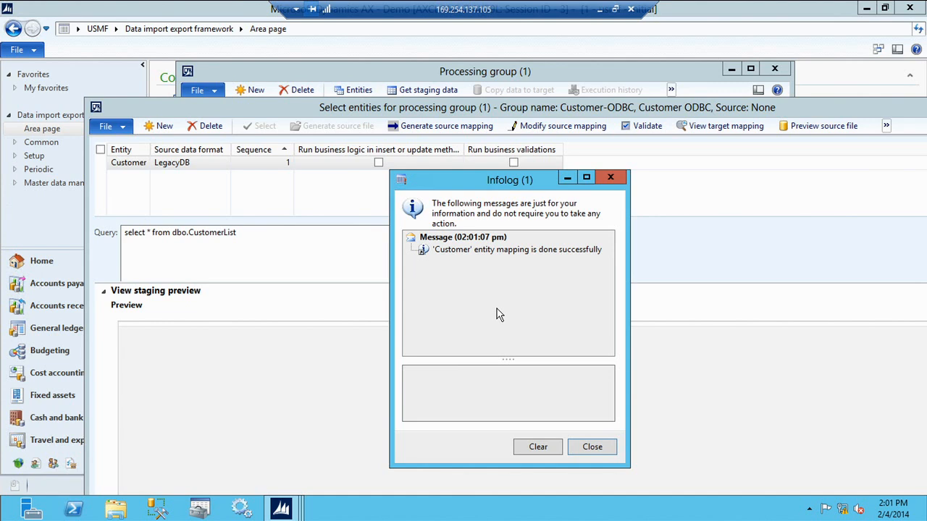
key("Escape")
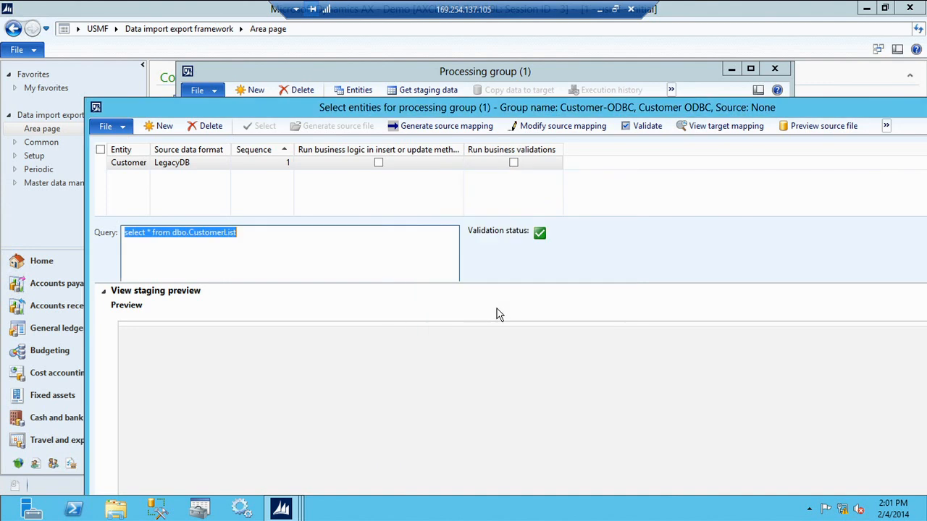
left_click(599, 125)
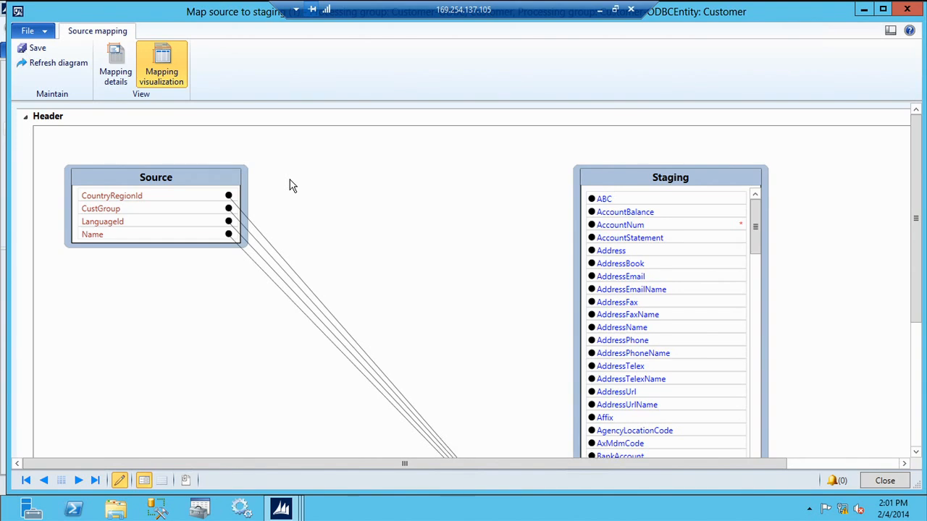
key("Escape")
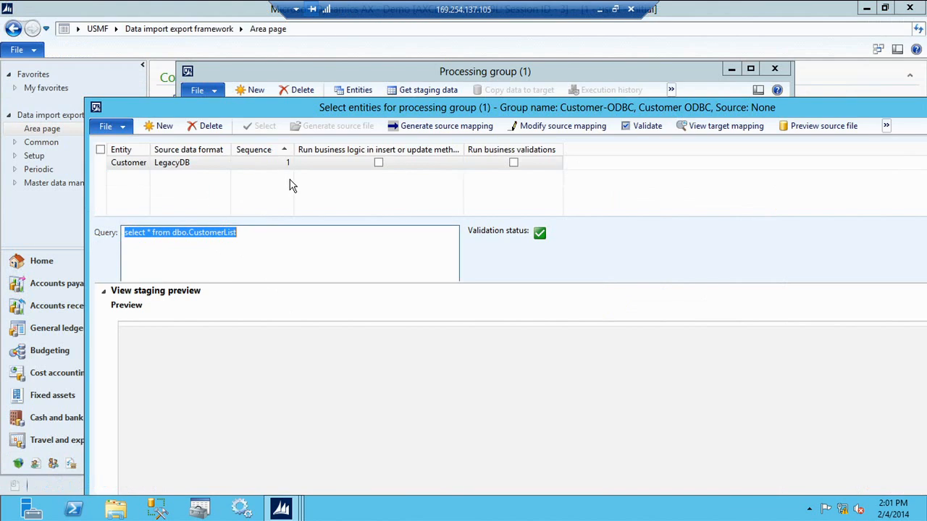
Try to preview the source data of the Customer entity, read the logged messages, and close the log
left_click(796, 130)
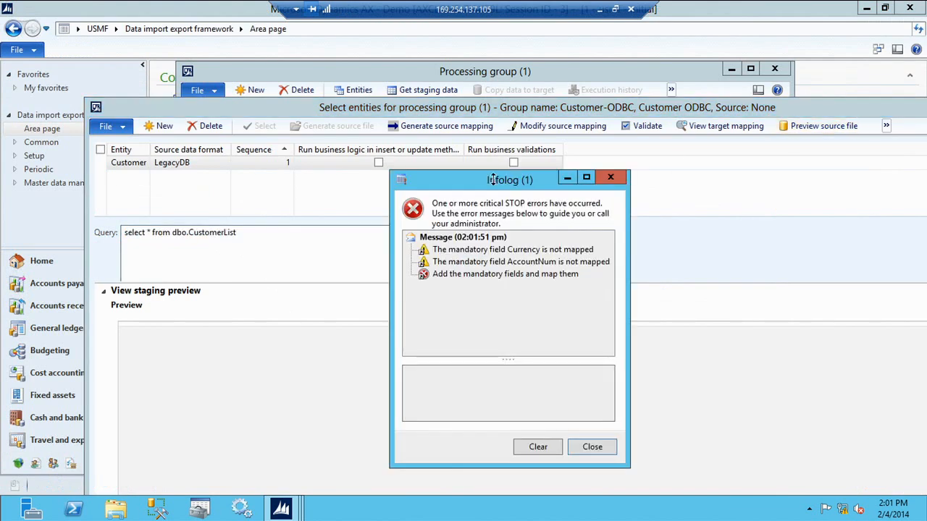
left_click(567, 250)
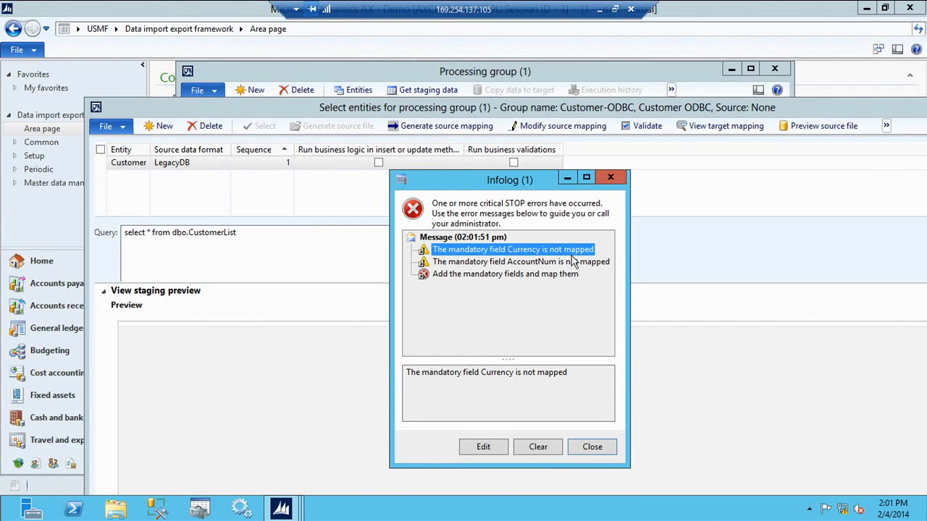
key("Escape")
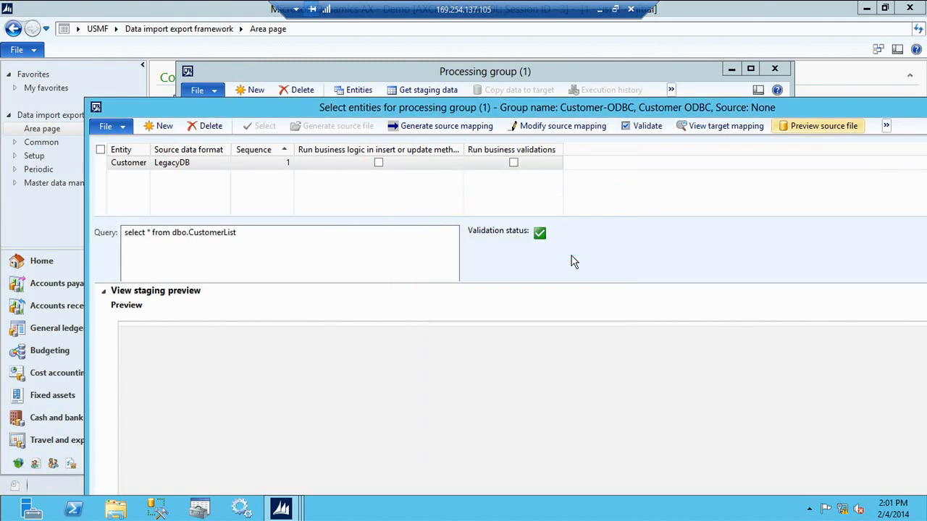
In the Customer entity's source mapping details, add a mapping row for staging field AccountNum and mark it as auto-generated
left_click(611, 131)
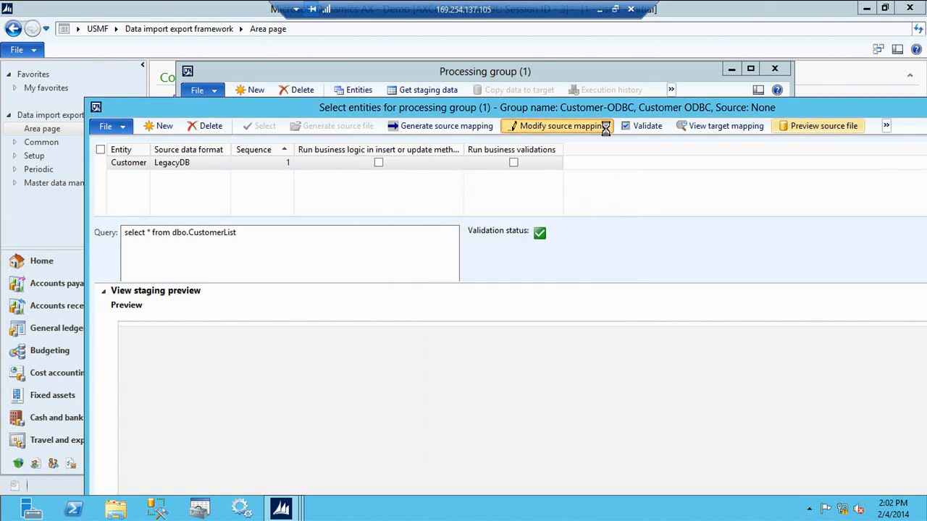
left_click(133, 64)
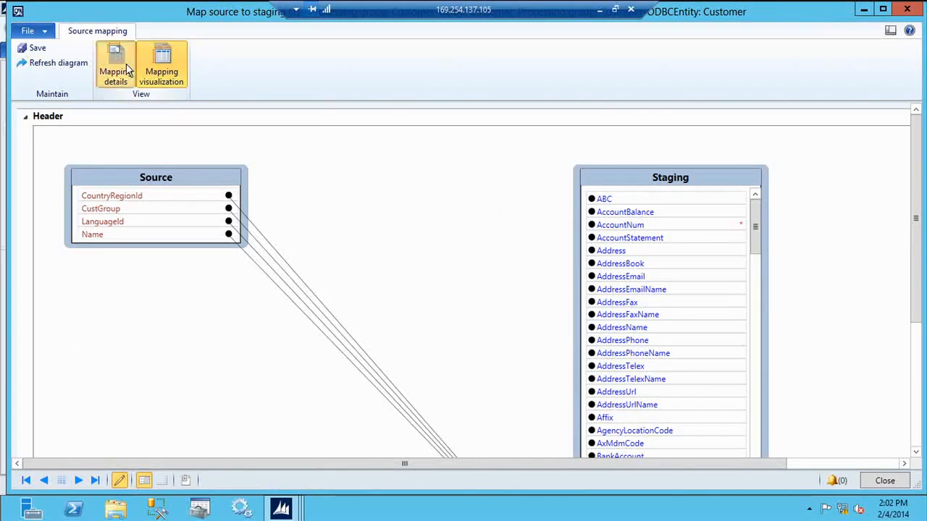
left_click(281, 146)
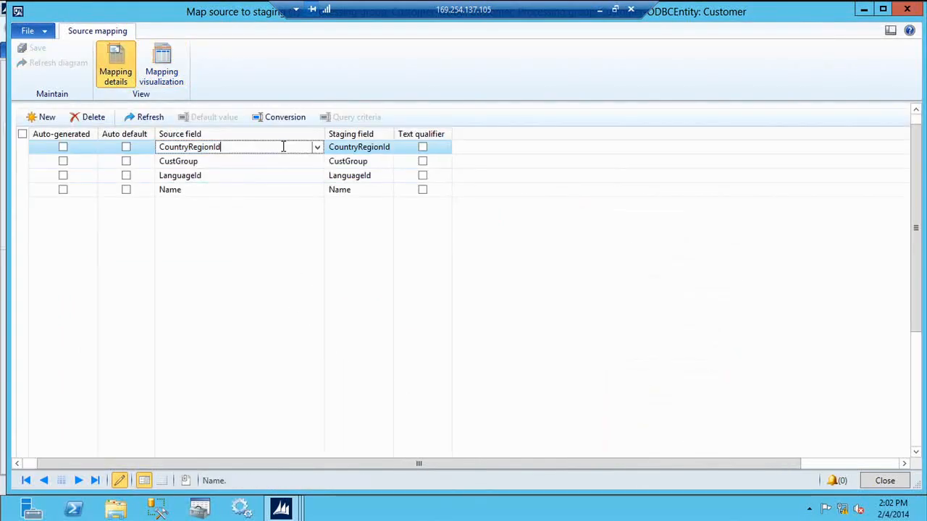
key("ctrl+n")
key("Tab")
key("Tab")
key("Tab")
type("A")
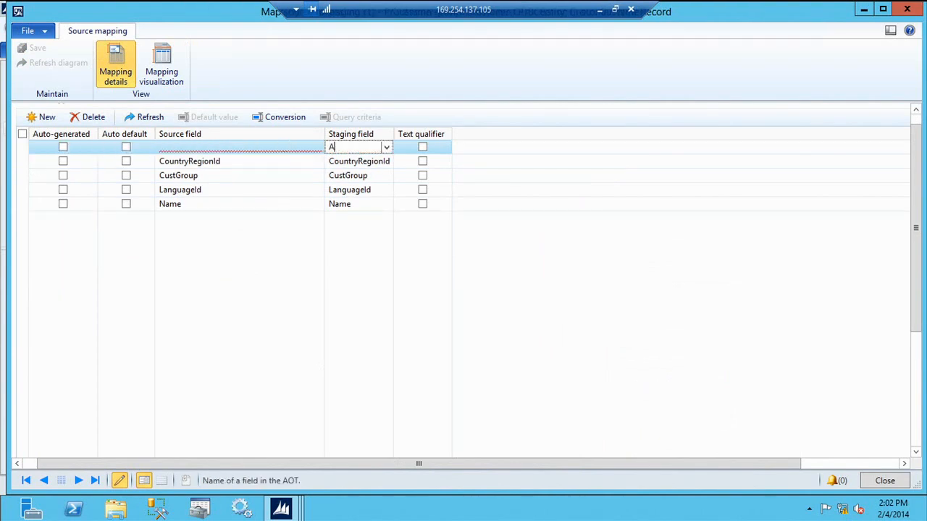
type("ccountNum")
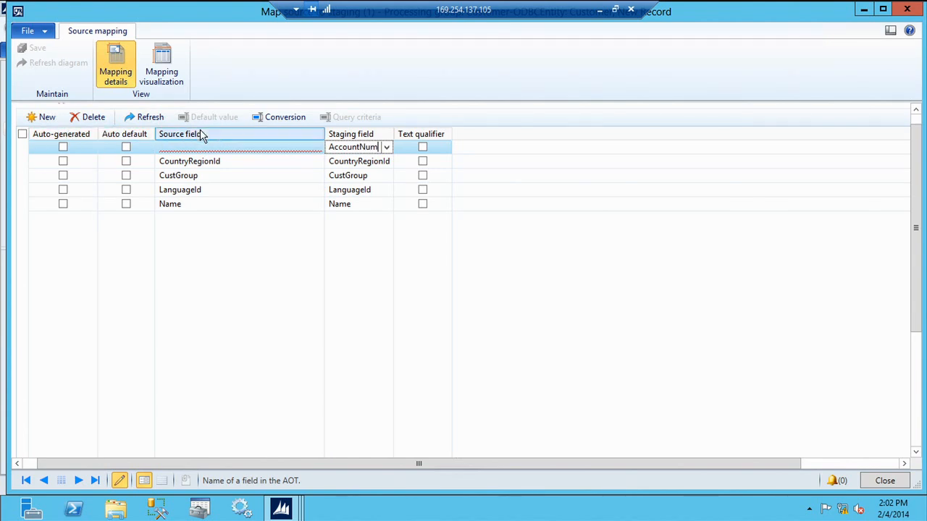
left_click(63, 148)
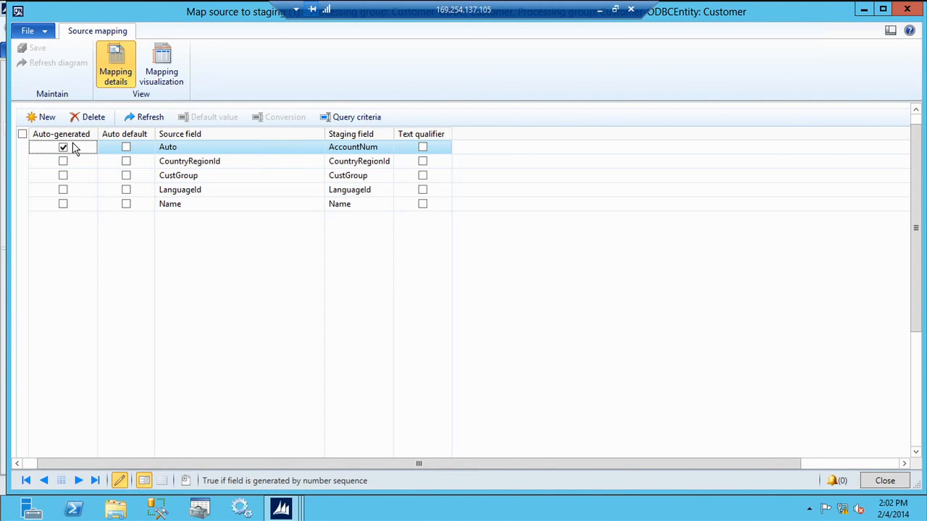
Add a mapping row for staging field currency, mark it auto default with default value USD, and close the source mapping
key("ctrl+n")
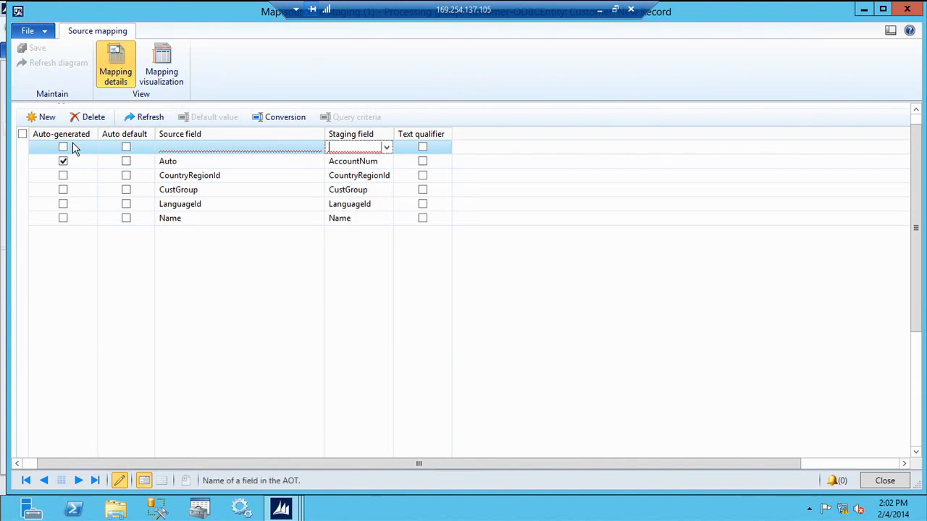
type("currency")
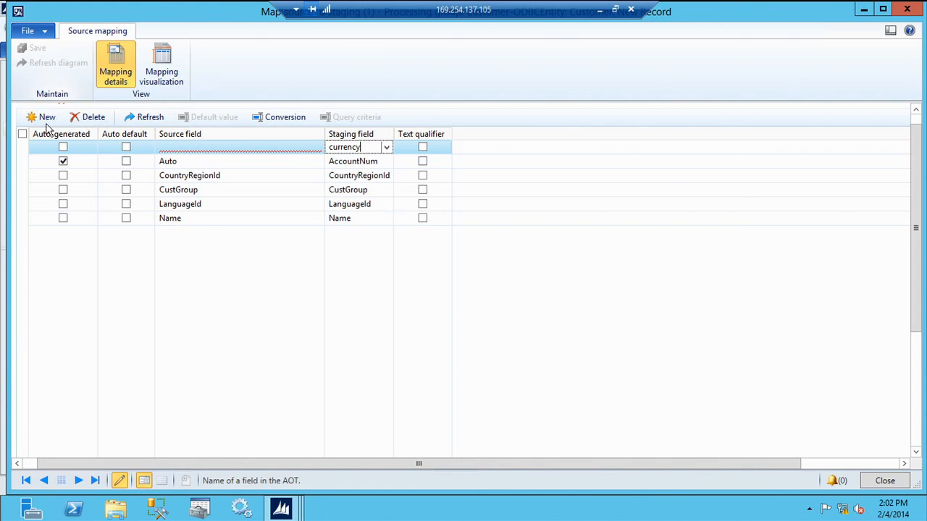
left_click(126, 149)
left_click(126, 148)
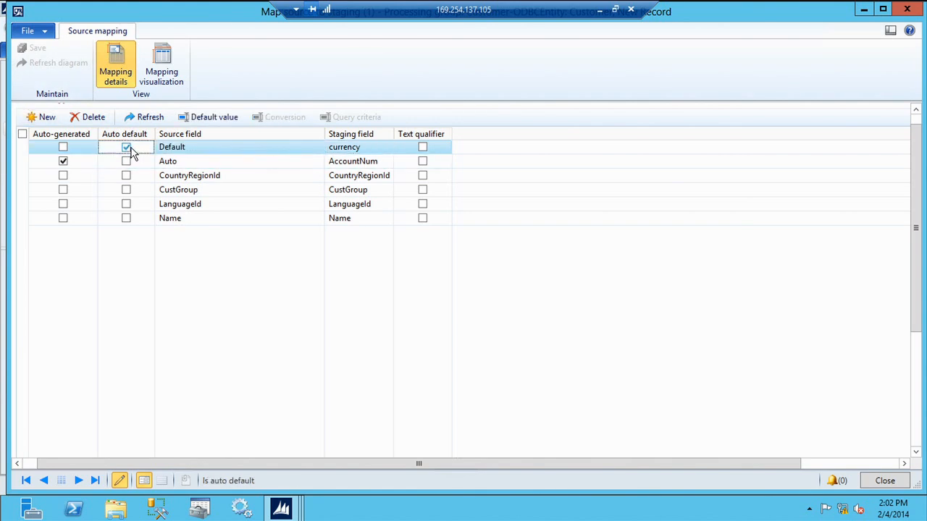
left_click(201, 117)
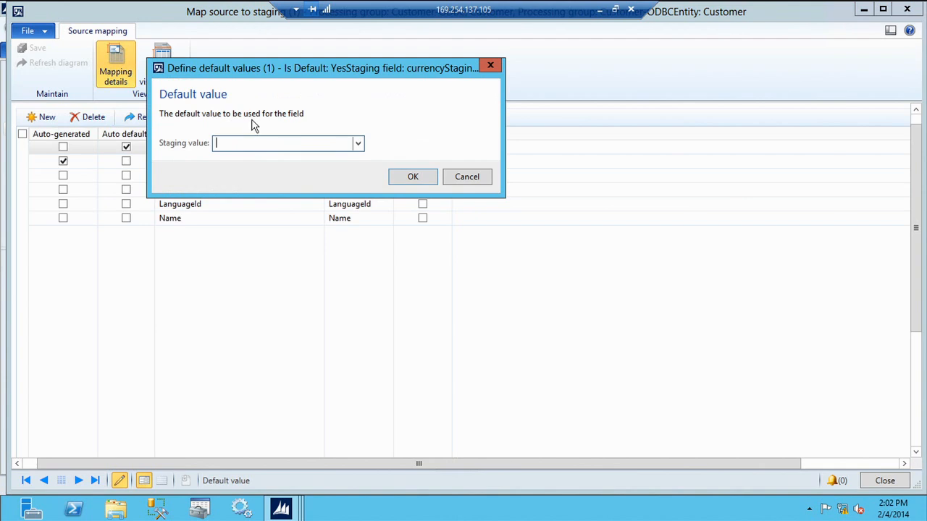
type("USD")
left_click(425, 178)
key("Escape")
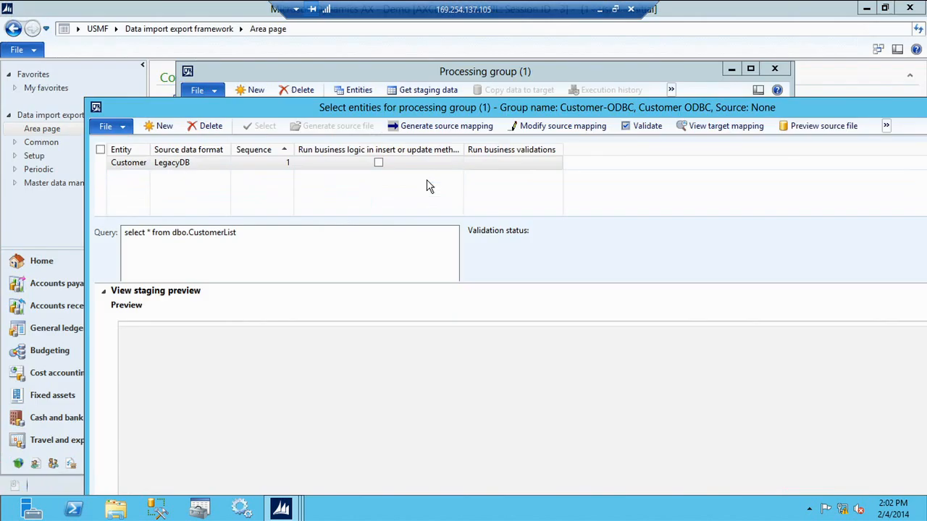
Preview the Customer-ODBC group's source data, check the currency and account number columns, and close the entities and processing groups
left_click(801, 131)
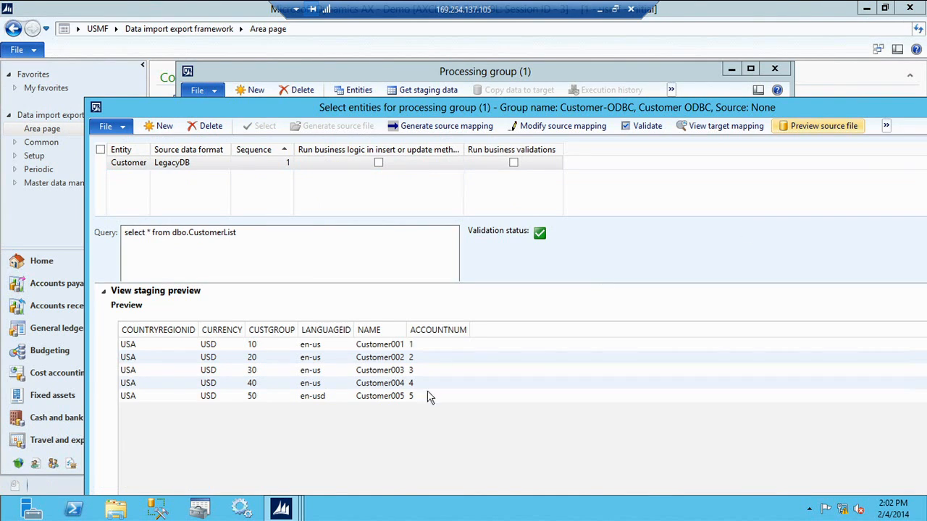
left_click(435, 357)
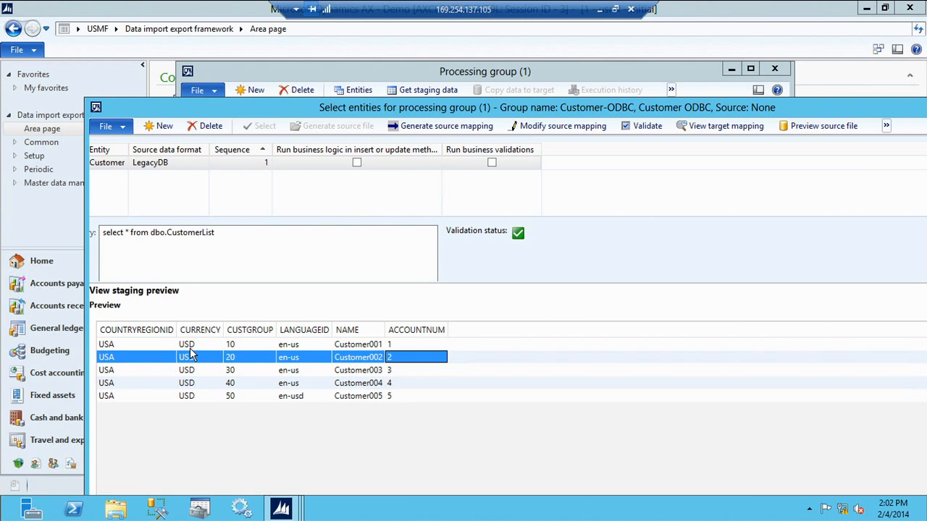
key("Escape")
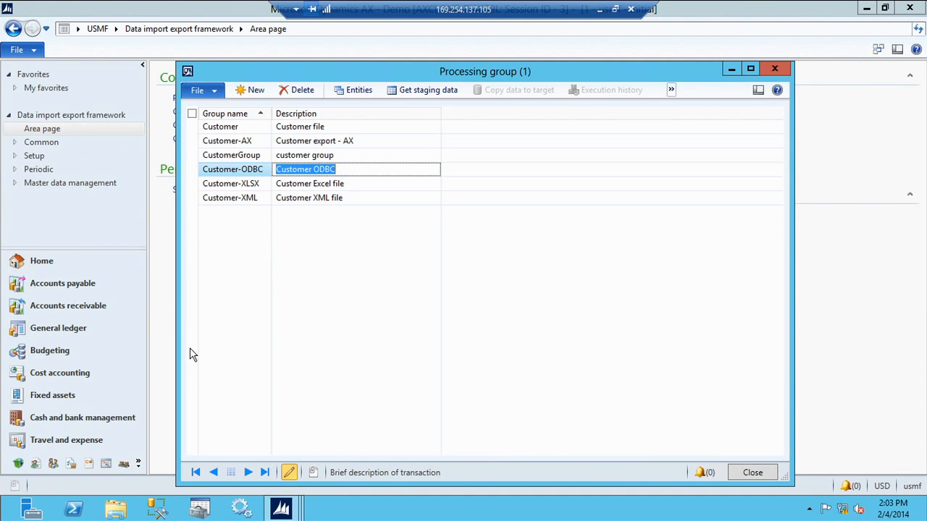
key("Escape")
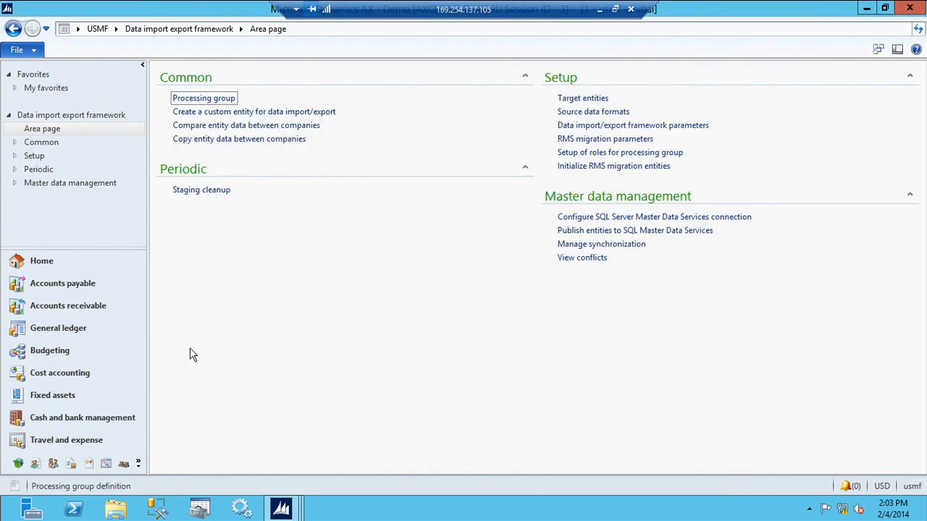
Review the settings of the AX, Excel and XML source data formats, then close the source data formats
left_click(609, 114)
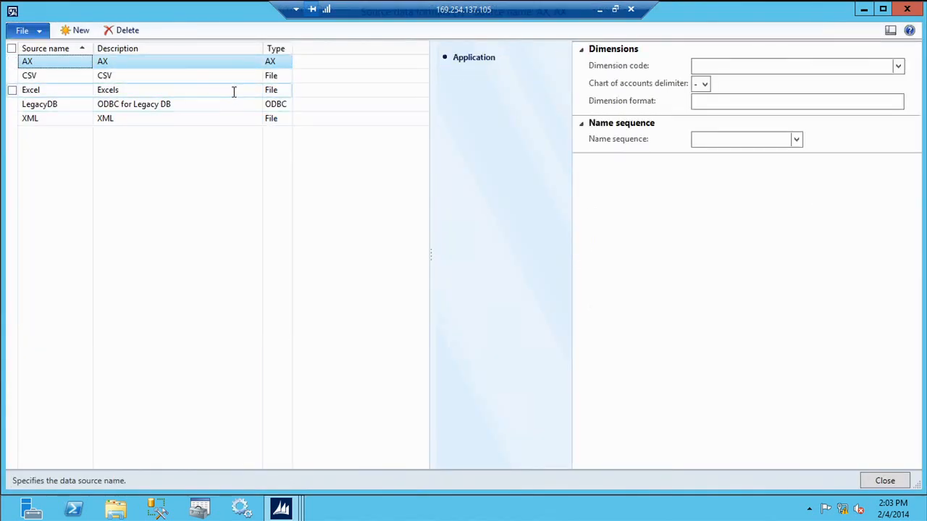
left_click(246, 62)
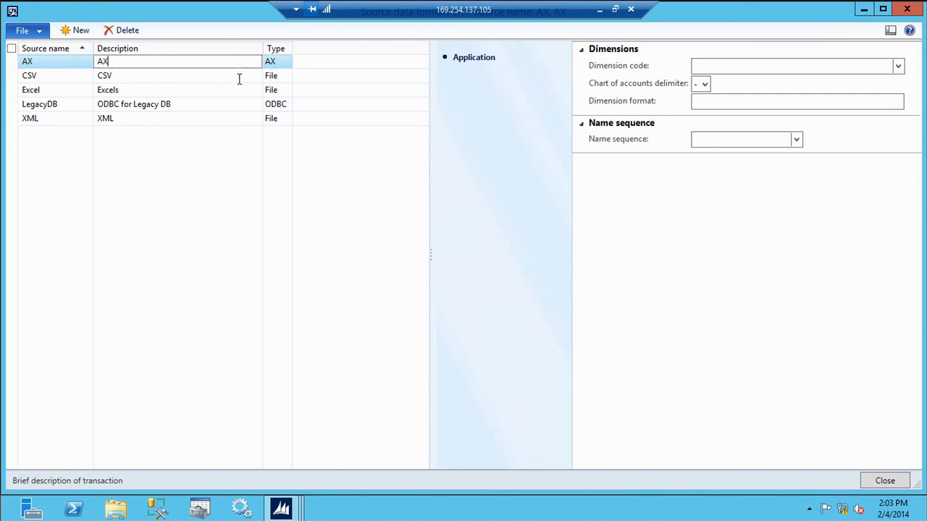
left_click(247, 91)
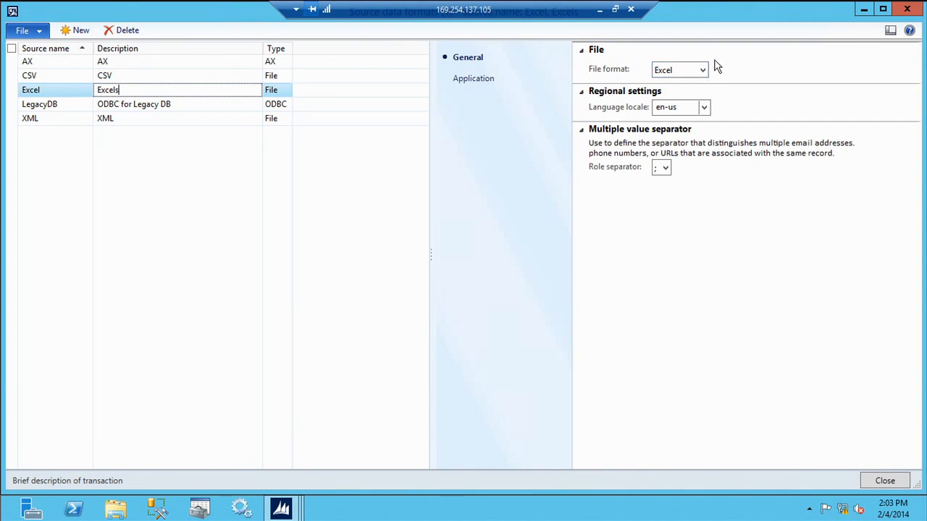
left_click(707, 69)
left_click(704, 70)
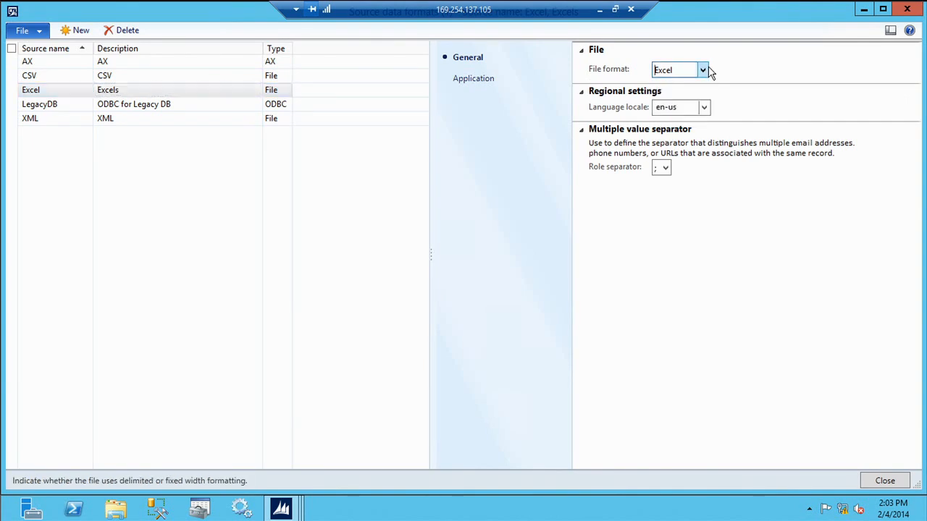
left_click(182, 123)
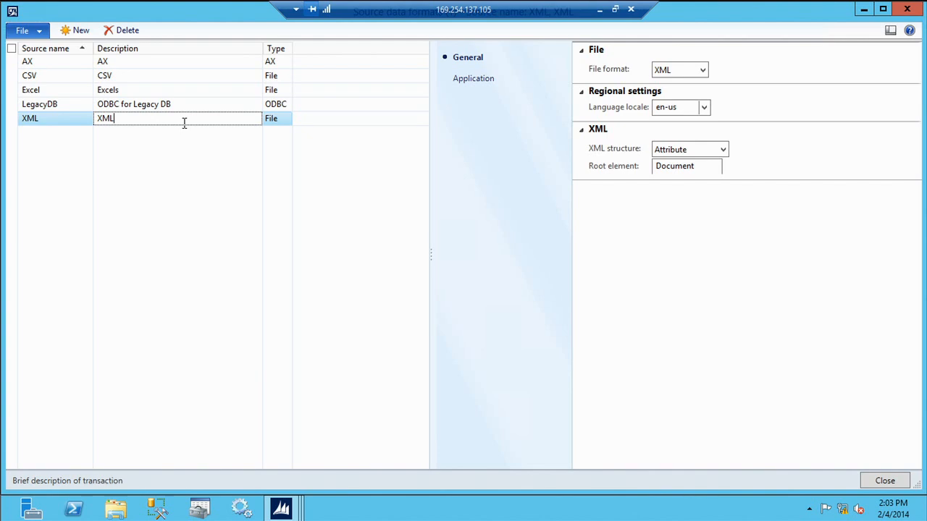
key("Escape")
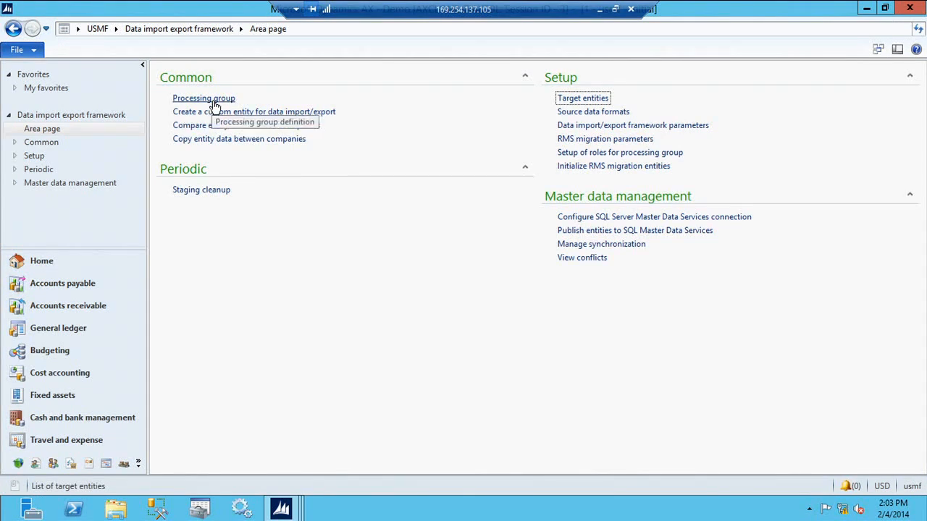
Open the entities of processing group Customer-XLSX and generate the source mapping for its Customer entity from the Excel sample file
left_click(212, 100)
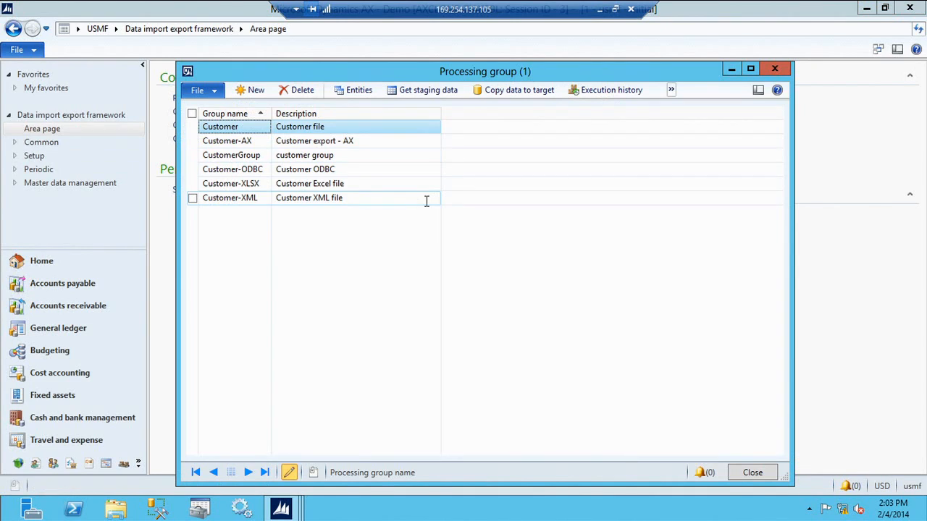
left_click(376, 183)
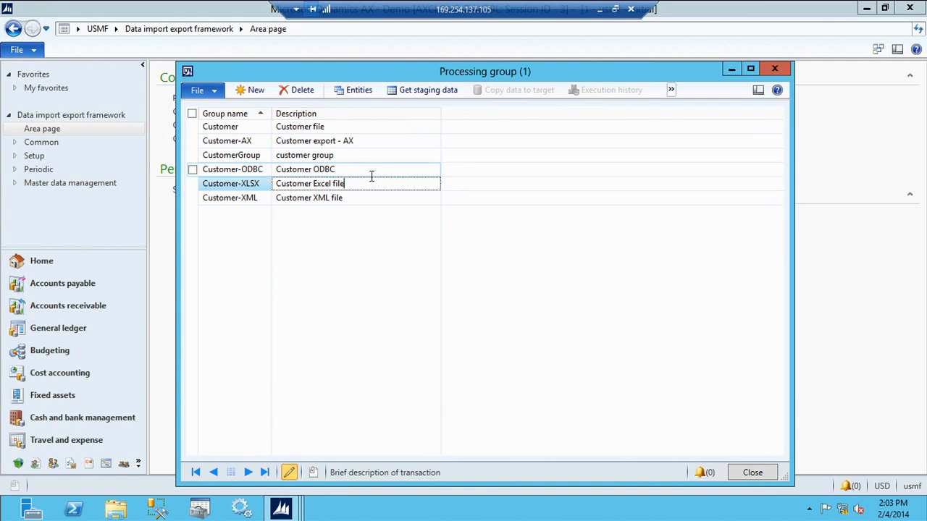
left_click(359, 91)
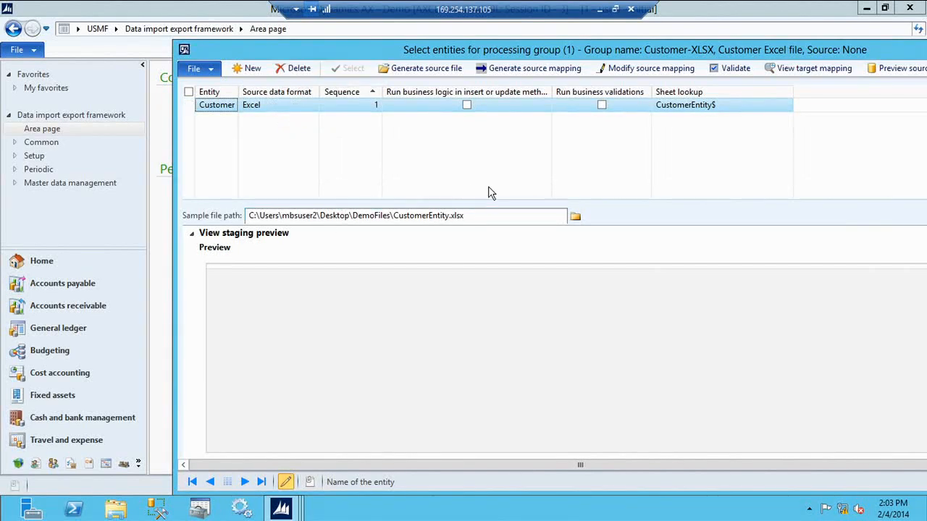
left_click_drag(478, 213, 450, 215)
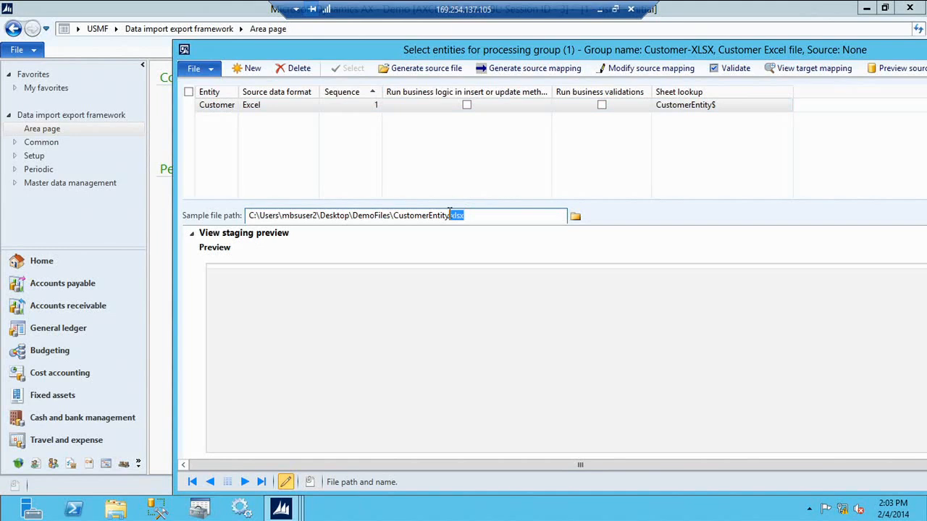
left_click(548, 71)
left_click(542, 305)
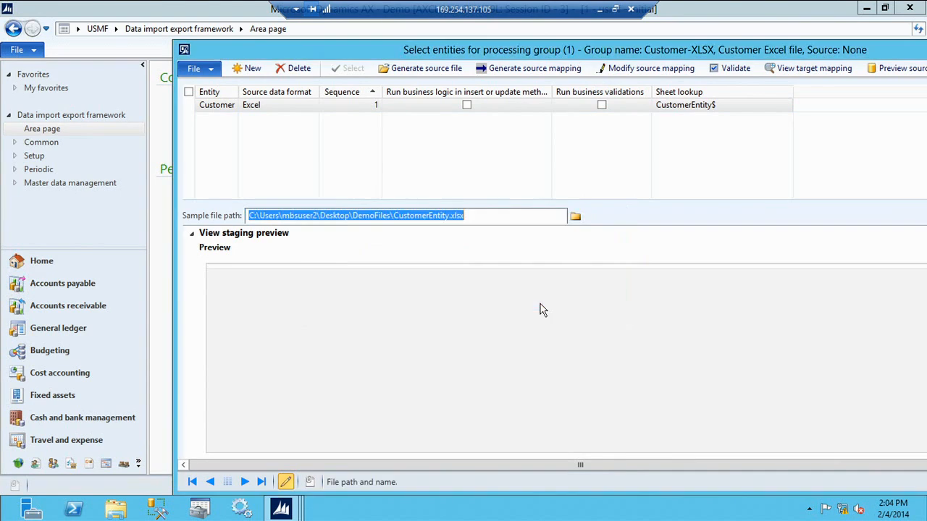
key("Escape")
Preview the Customer-XLSX group's source file, dismiss the logged messages, and close the group's entities
left_click(890, 68)
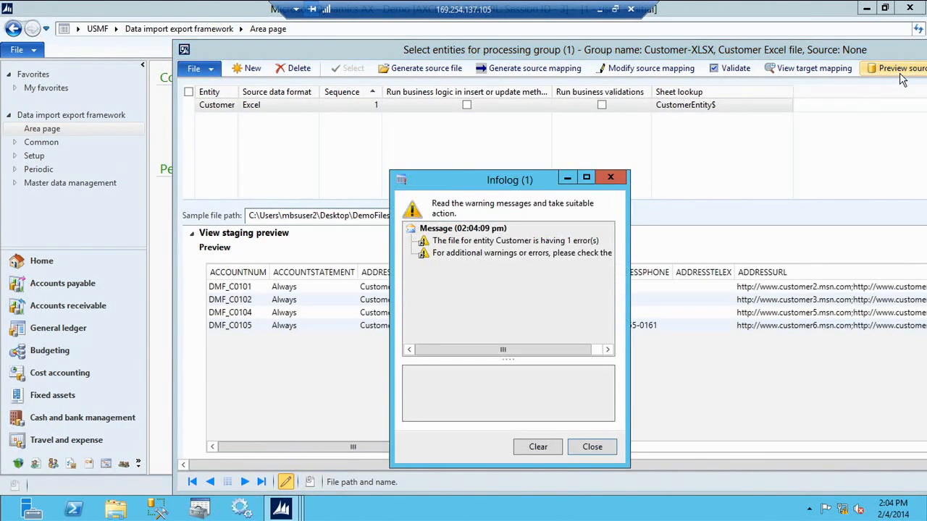
key("Escape")
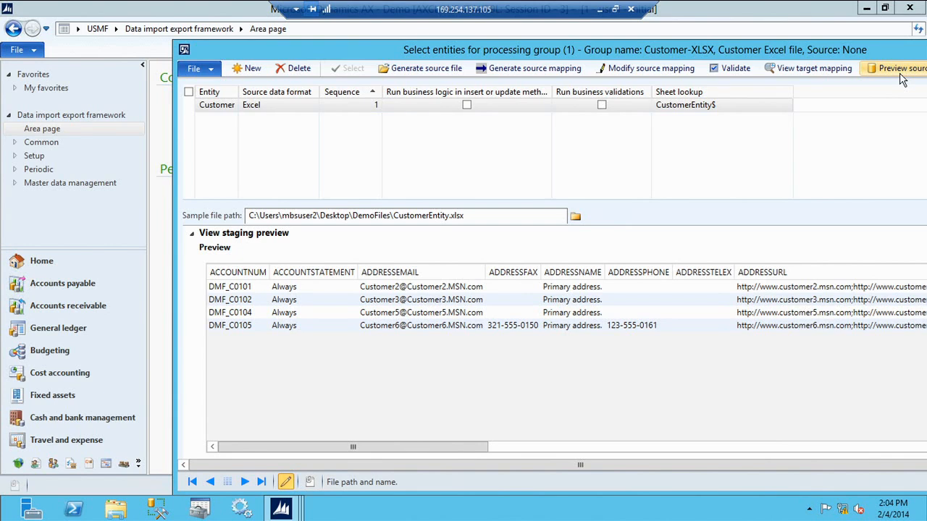
key("Escape")
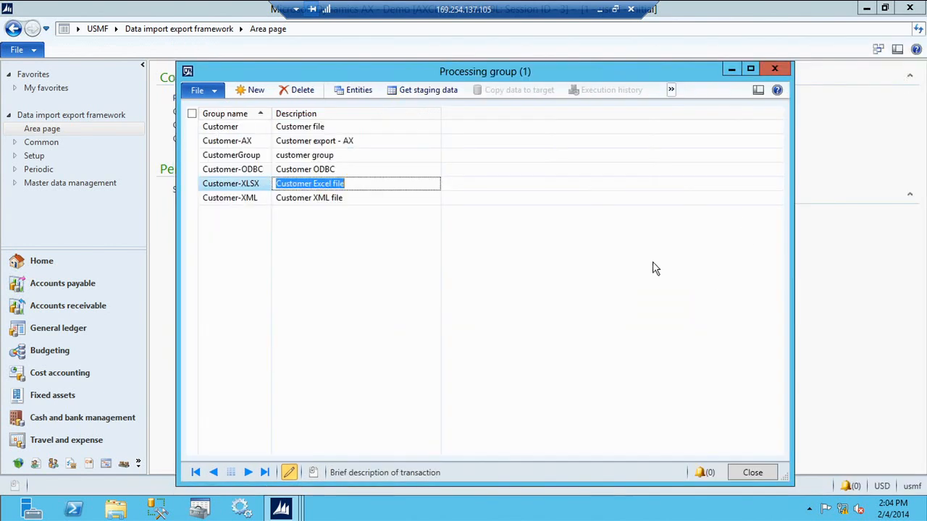
Open the entities of processing group Customer-XML and examine the Customer entity's source data format
left_click(387, 199)
left_click(353, 91)
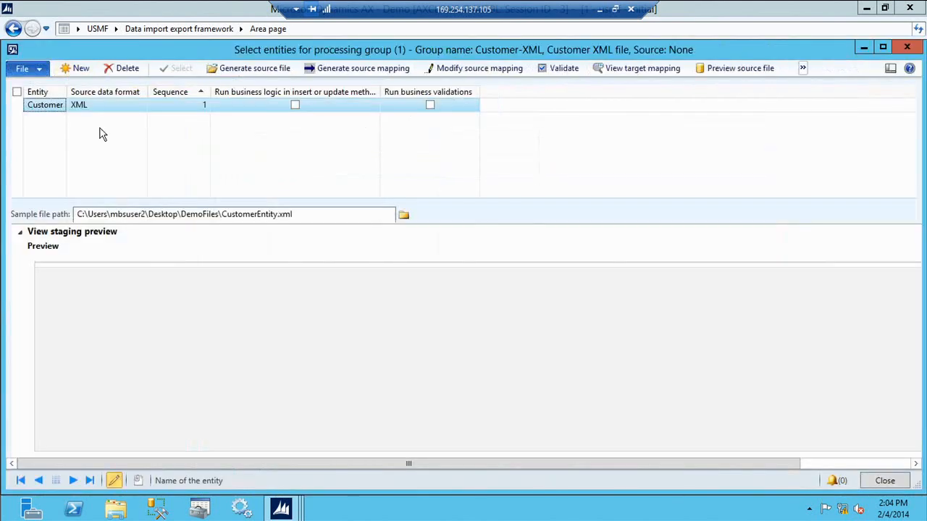
left_click(109, 107)
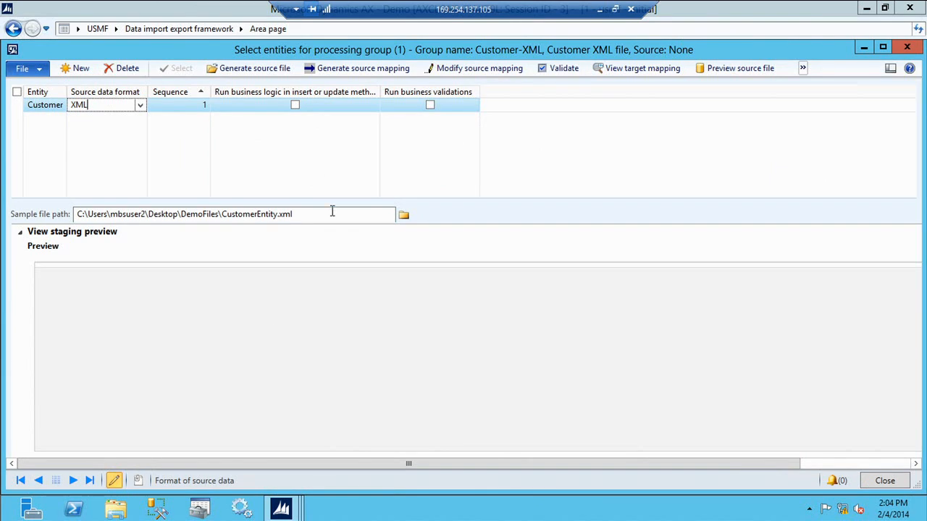
Copy the sample file path, open CustomerEntity.xml from it in Internet Explorer to view its contents, and switch back to the entities
left_click_drag(333, 214, 4, 188)
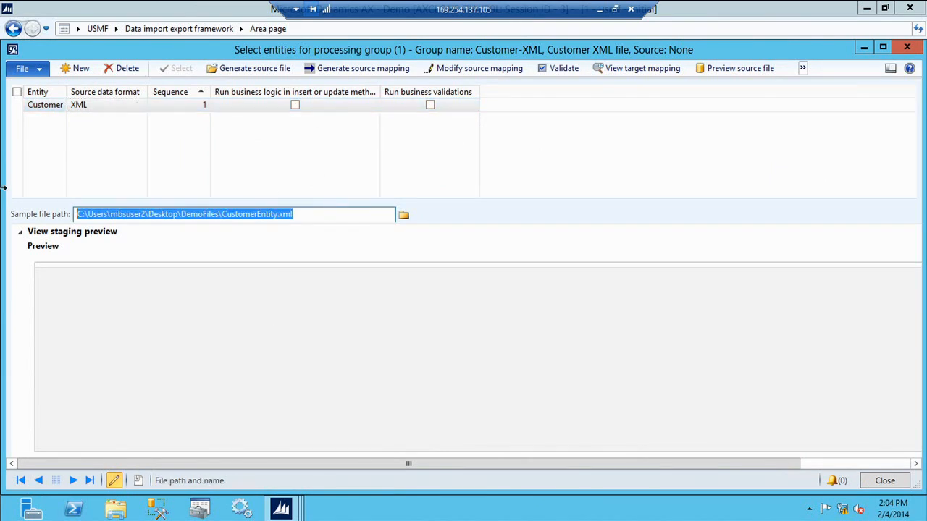
key("ctrl+c")
key("super+r")
key("ctrl+v")
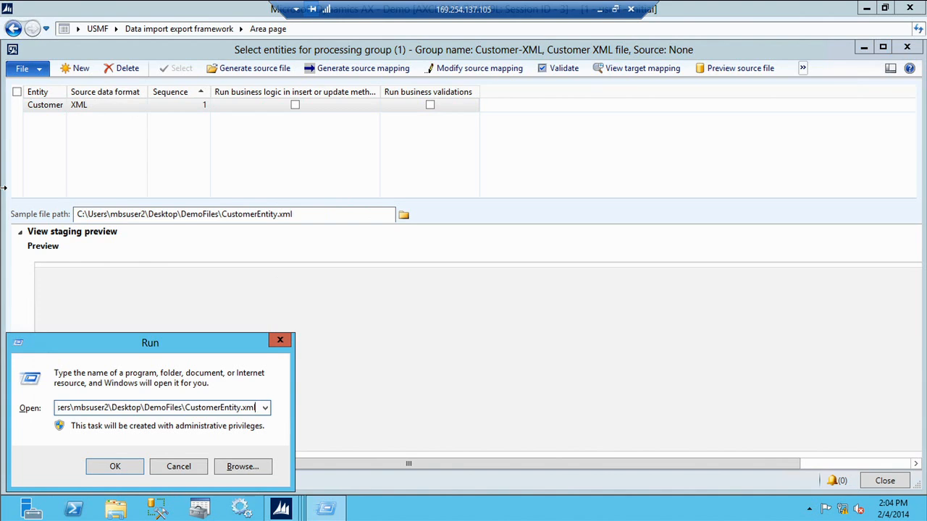
key("Return")
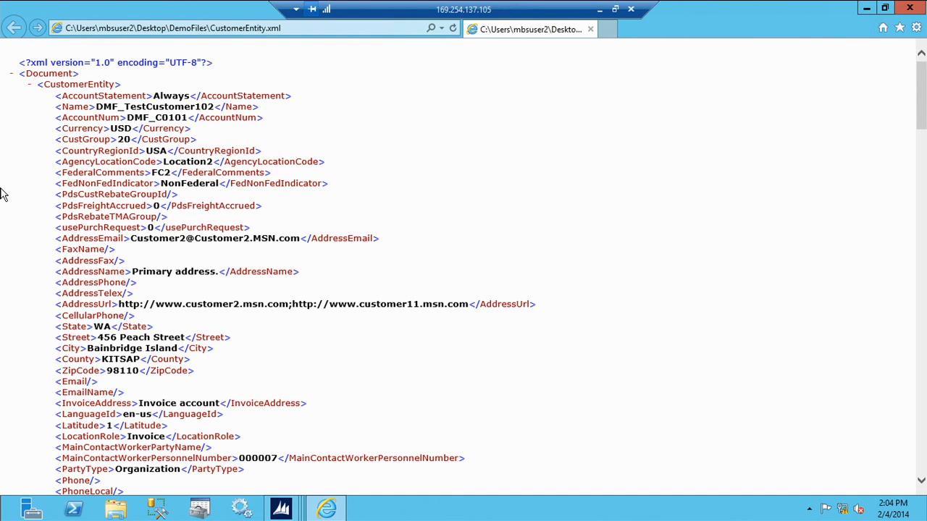
key("alt+Tab")
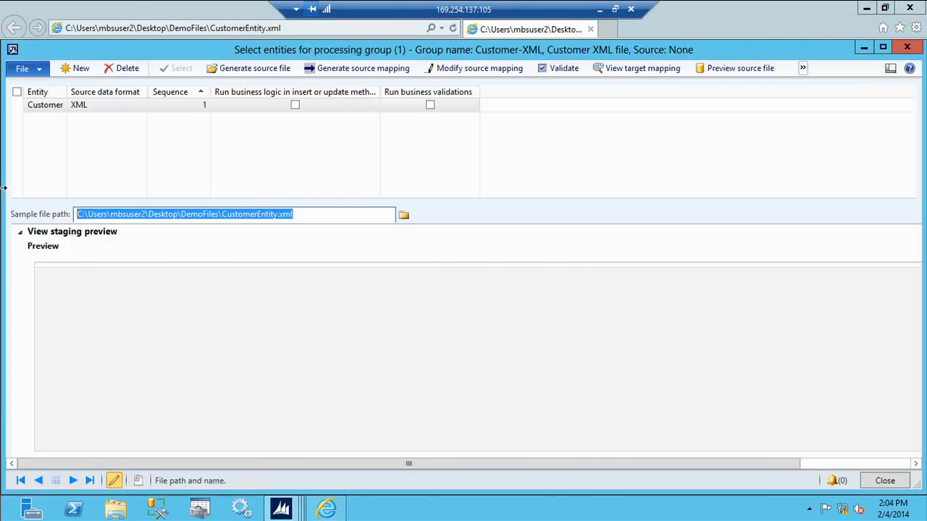
Generate the source mapping for the Customer-XML group's Customer entity and dismiss the logged messages
left_click(409, 68)
left_click(516, 307)
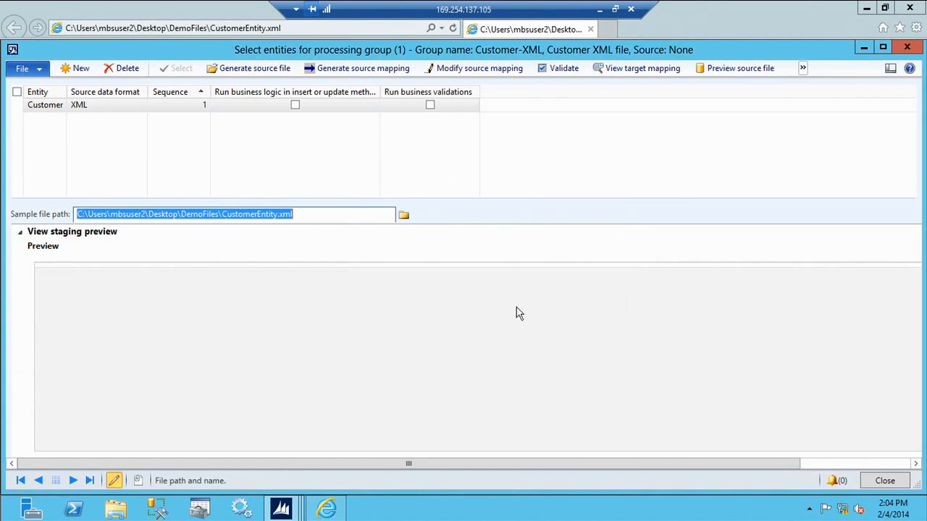
key("Escape")
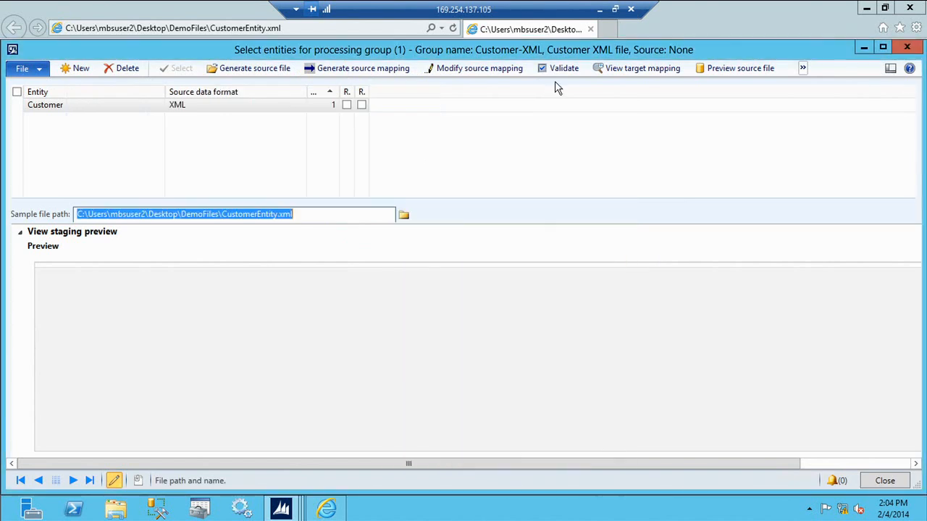
Preview the Customer-XML group's source file, compare it with CustomerEntity.xml in Internet Explorer, and close the browser
left_click(749, 68)
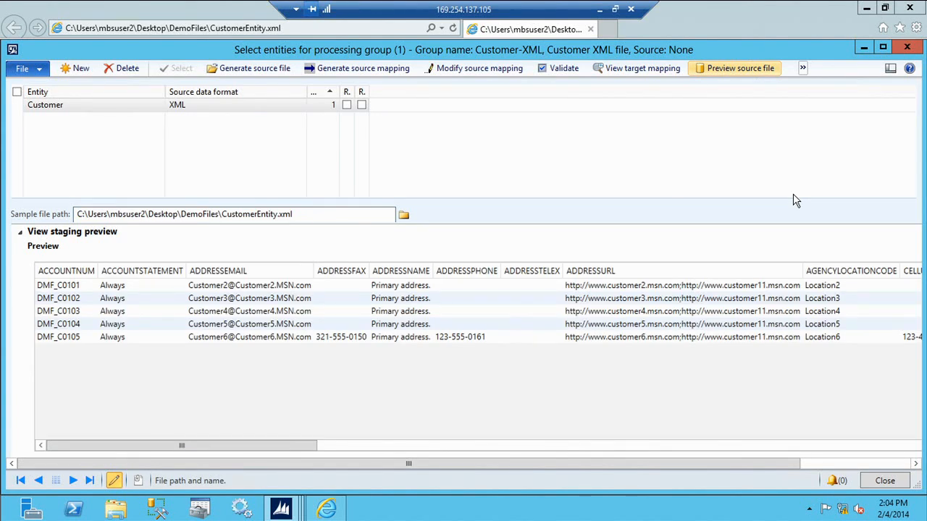
key("alt+Tab")
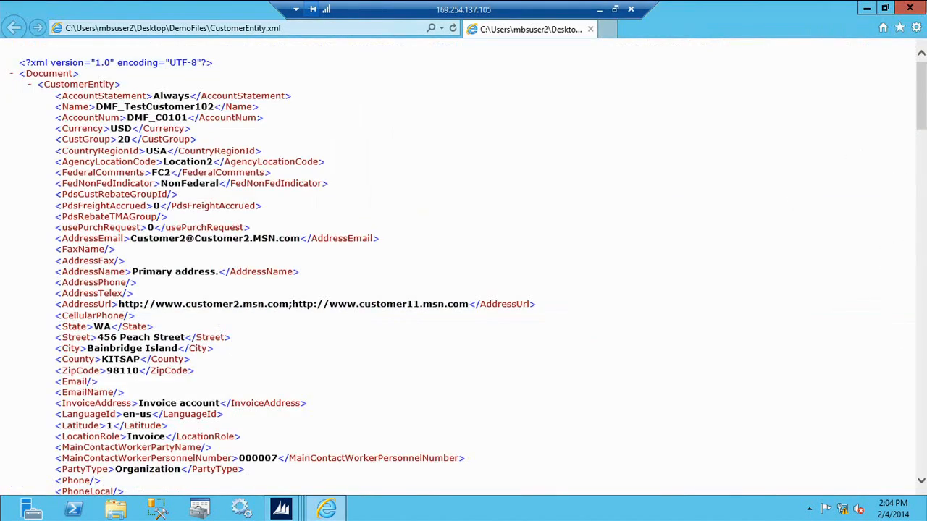
left_click(910, 7)
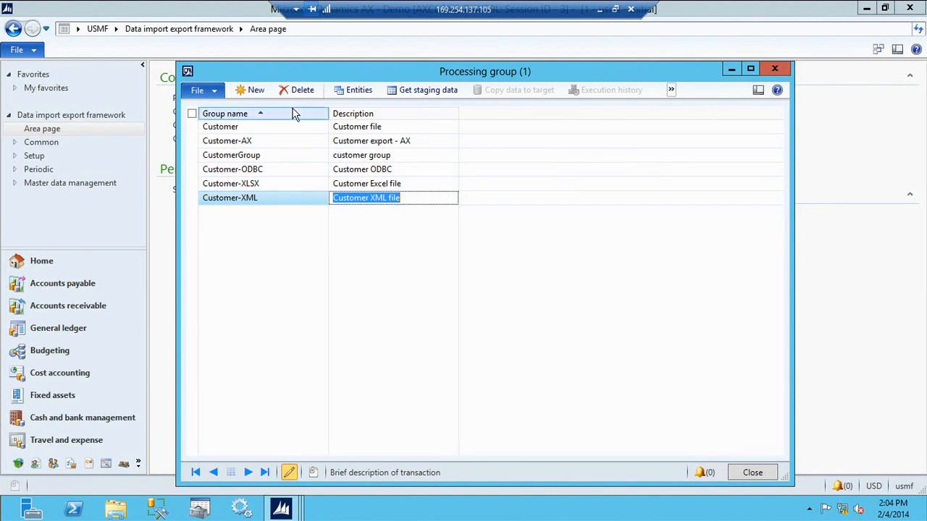
Open the entities of processing group Customer-AX, view the Customer entity's query criteria without changing them, and return to the processing groups
left_click(295, 145)
left_click(342, 91)
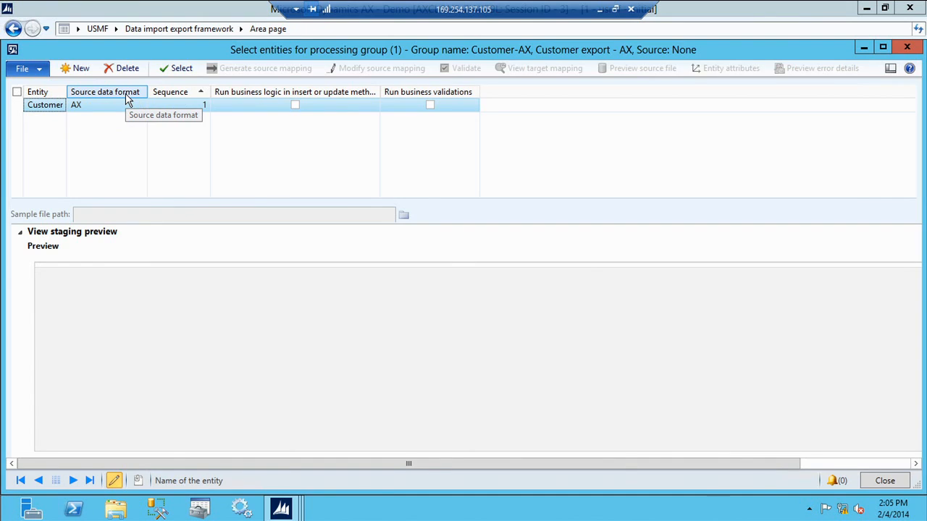
left_click(182, 70)
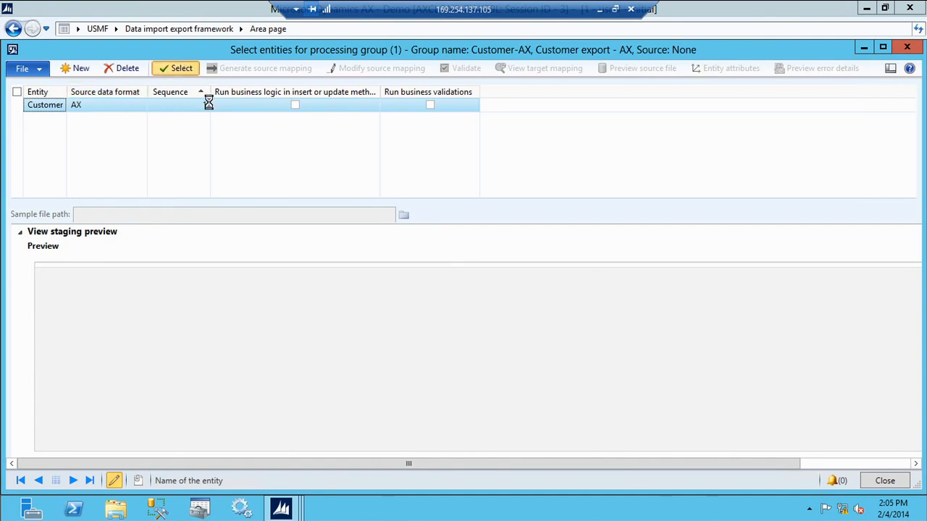
left_click(486, 297)
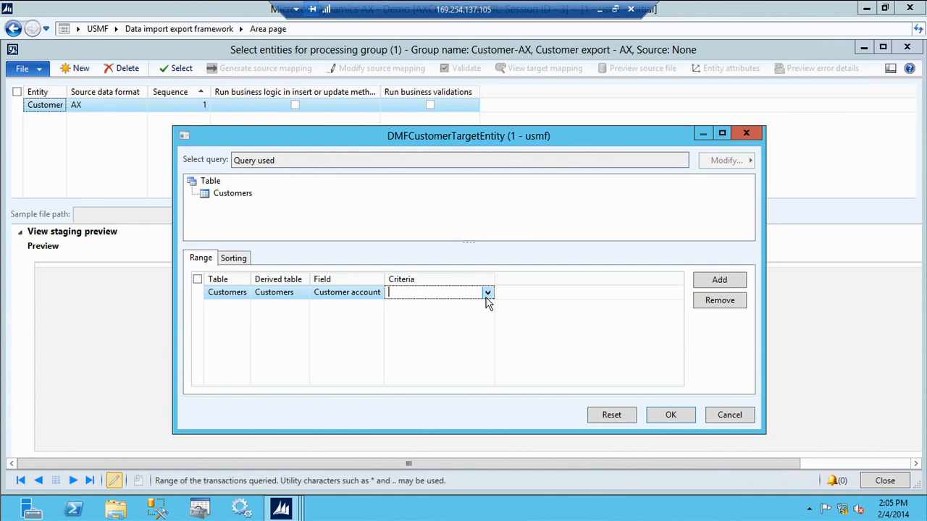
key("Escape")
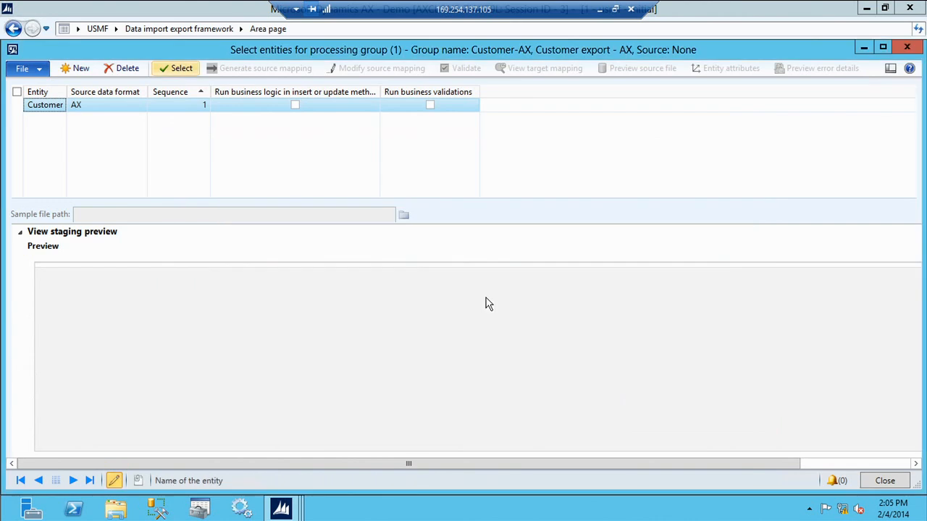
key("Escape")
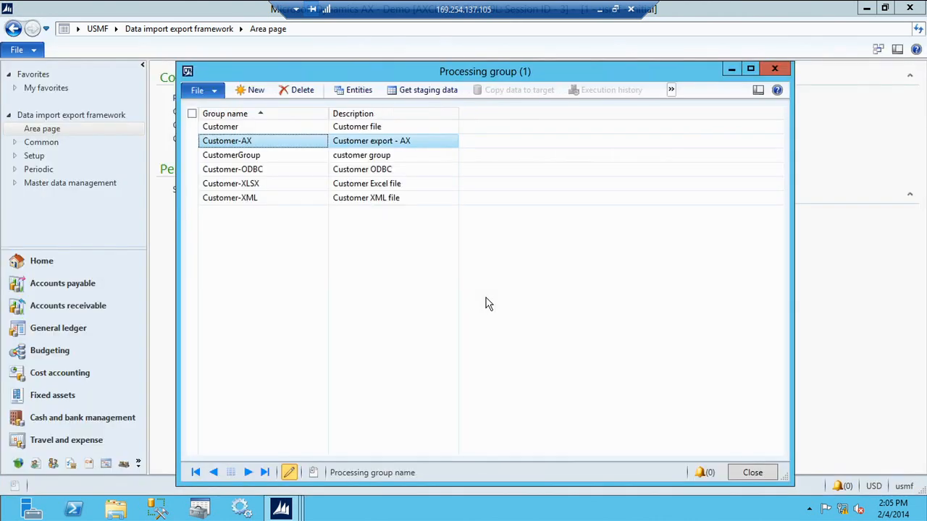
Get the staging data for processing group Customer-AX by running job Customer-AX-1, and dismiss the logged messages
left_click(428, 90)
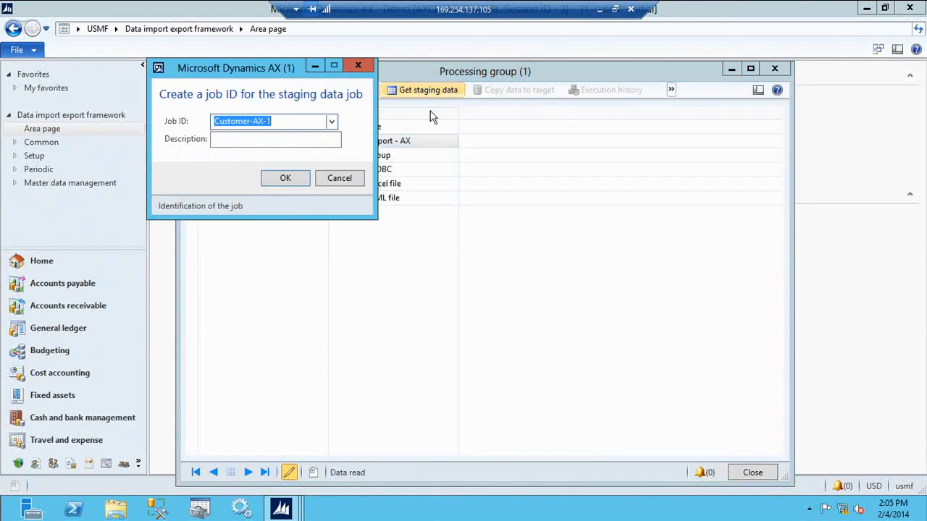
left_click(296, 179)
left_click(83, 89)
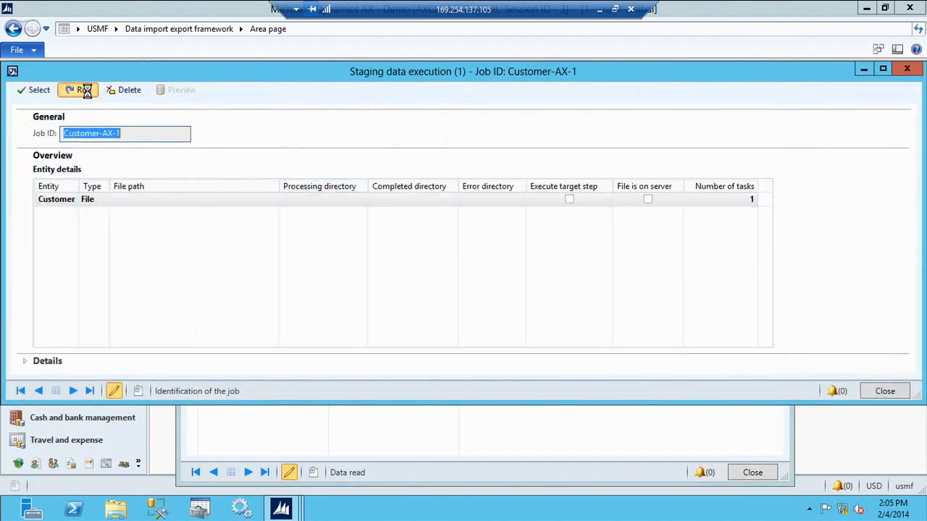
left_click(457, 265)
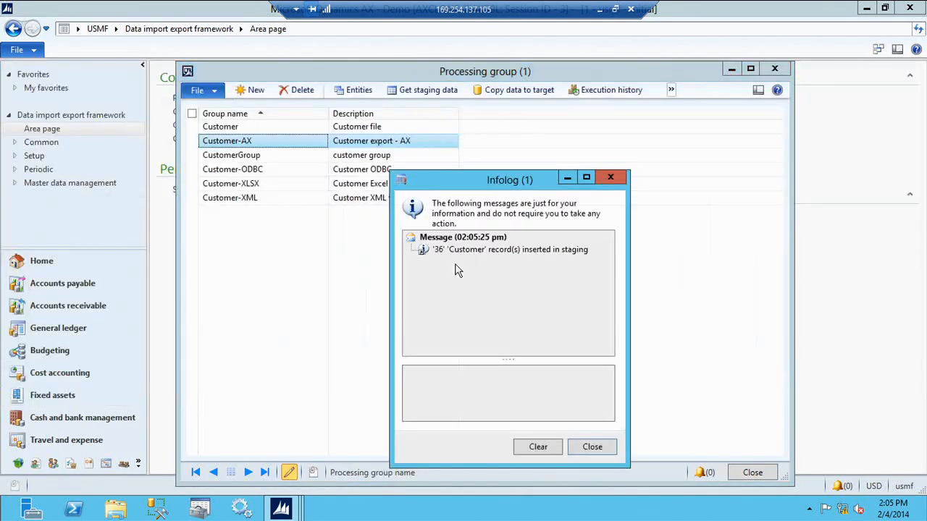
left_click(487, 251)
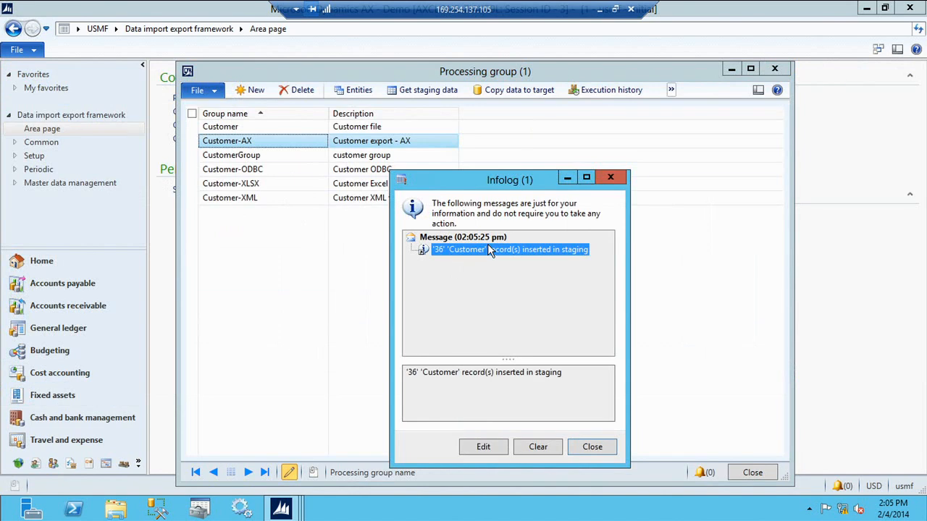
key("Escape")
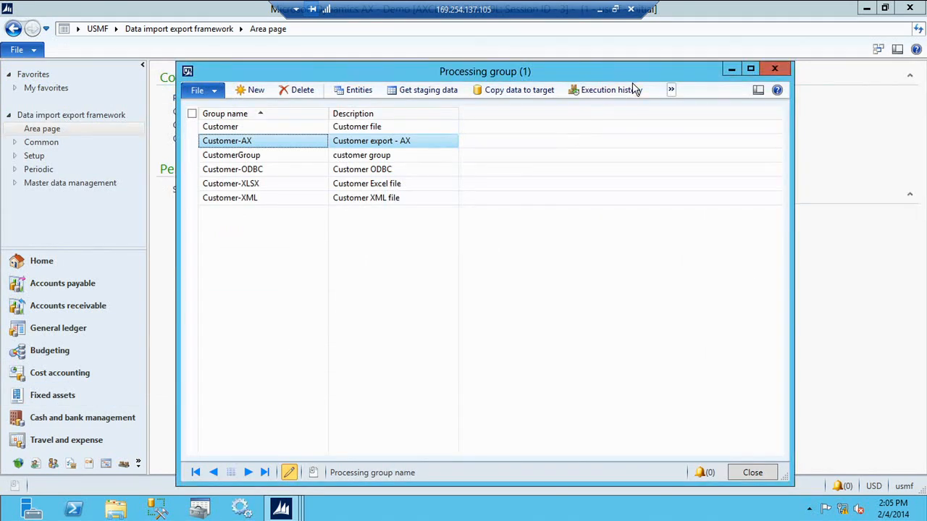
View the staging data of job Customer-AX-1 from the execution history, and return to the processing groups
left_click(610, 98)
left_click(309, 139)
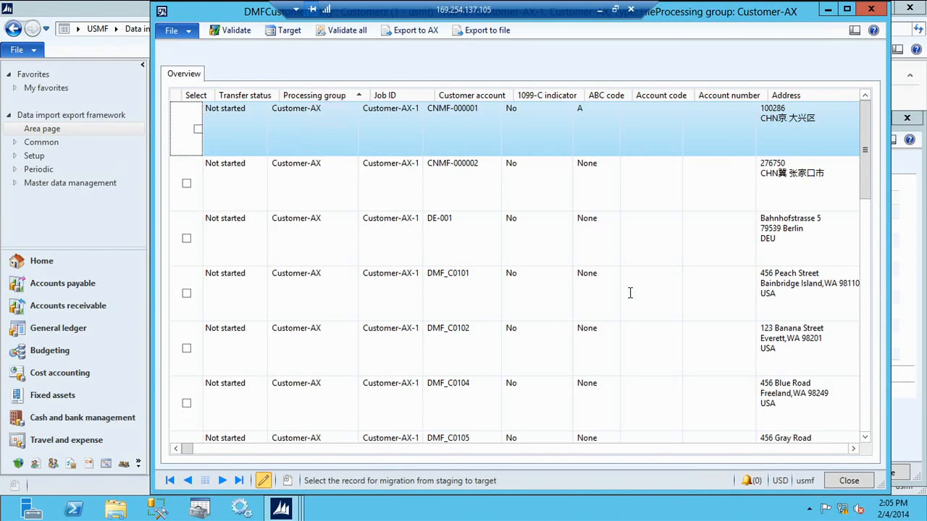
key("Escape")
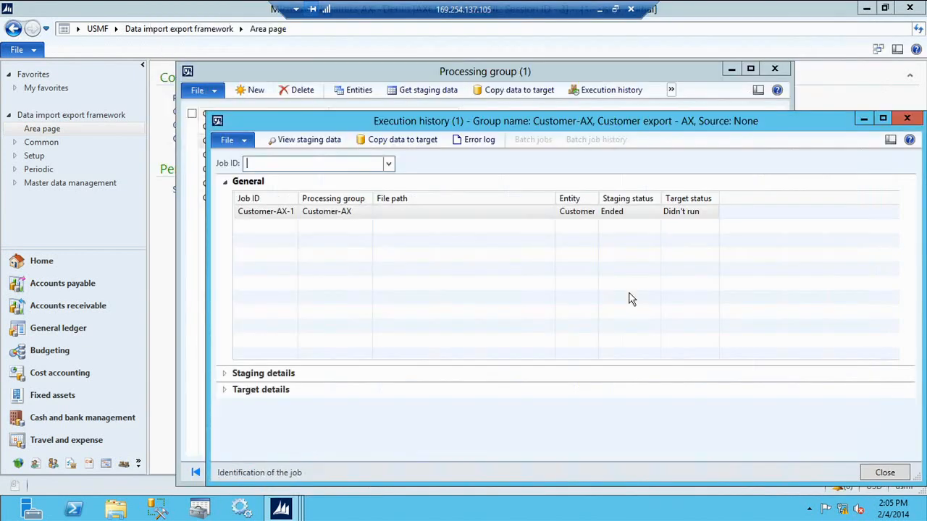
key("Escape")
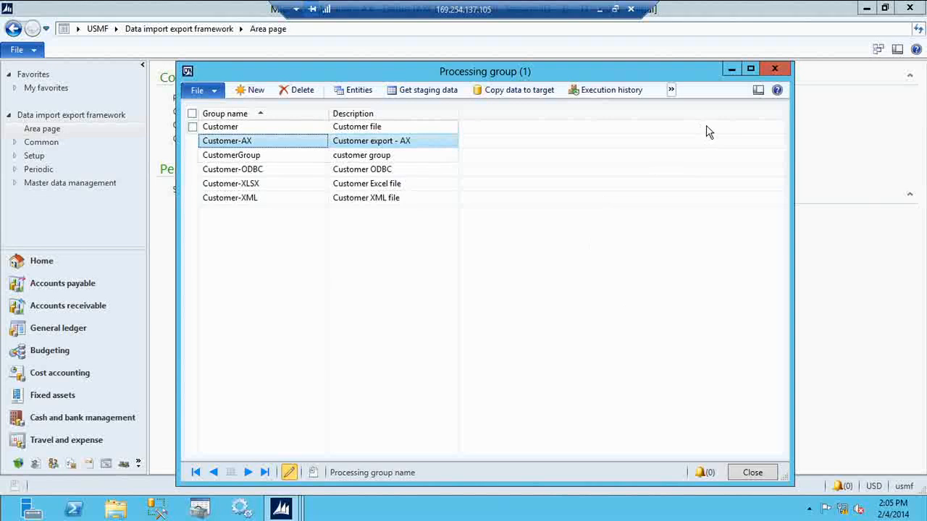
Start an export to file for processing group Customer-AX using job ID Customer-AX-1
left_click(671, 89)
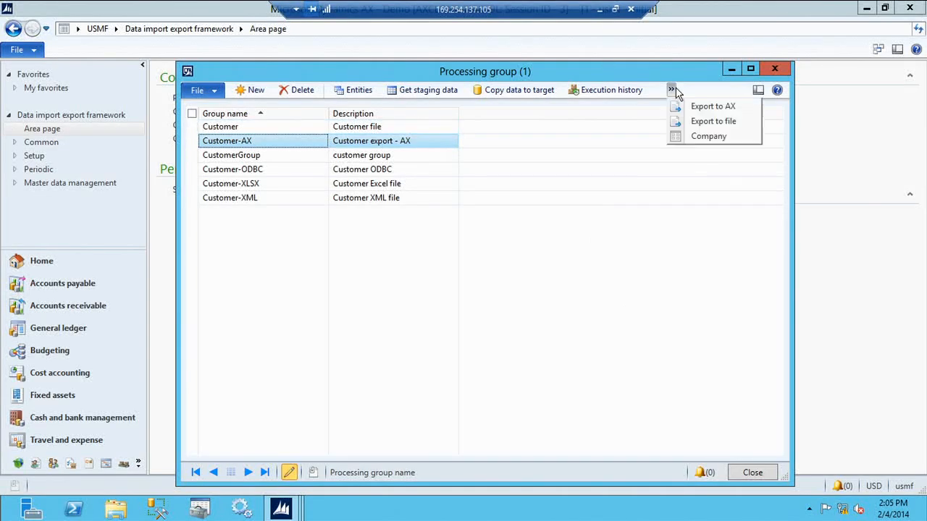
left_click(730, 123)
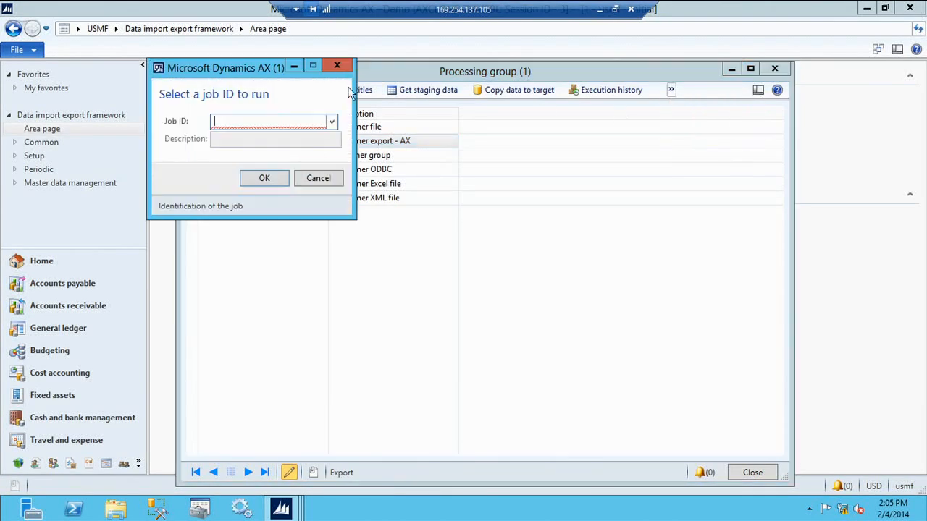
left_click(331, 121)
left_click(306, 155)
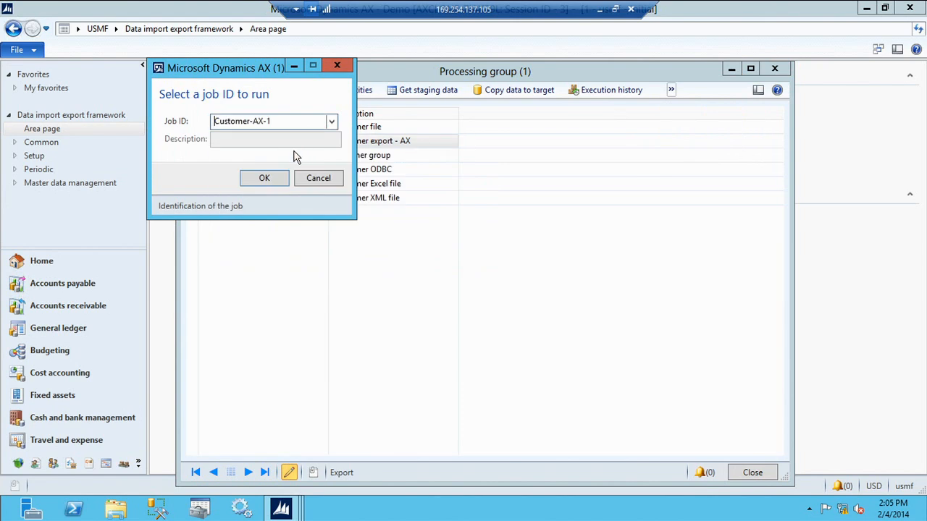
left_click(281, 180)
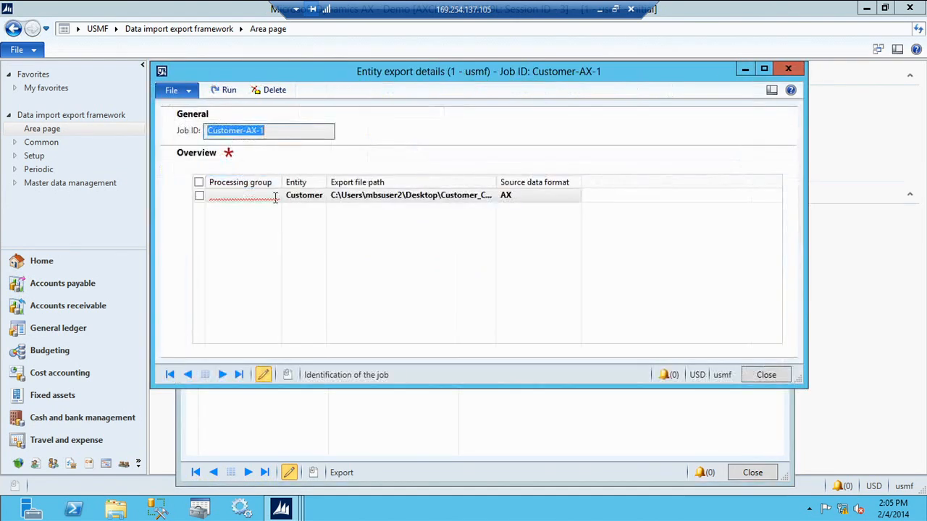
Set the export's processing group to Customer for CSV format, and check the export file path
left_click(276, 199)
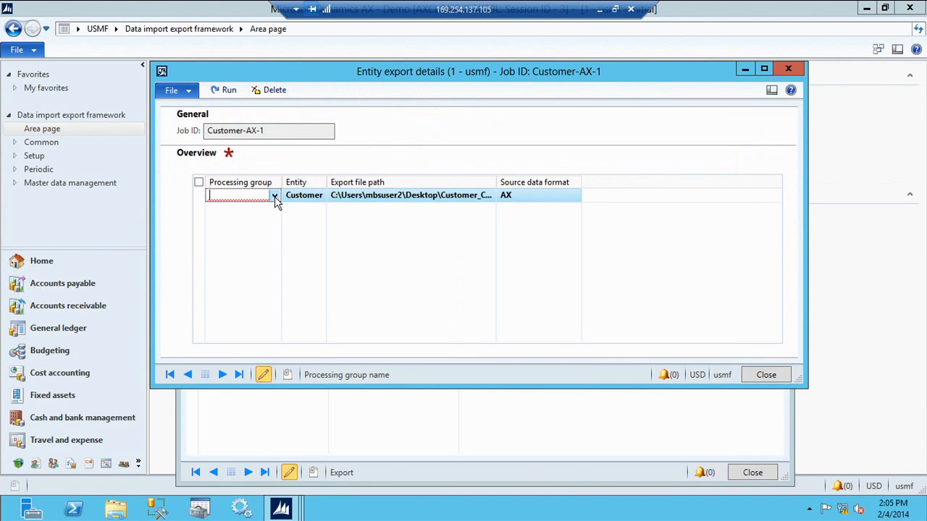
left_click(276, 197)
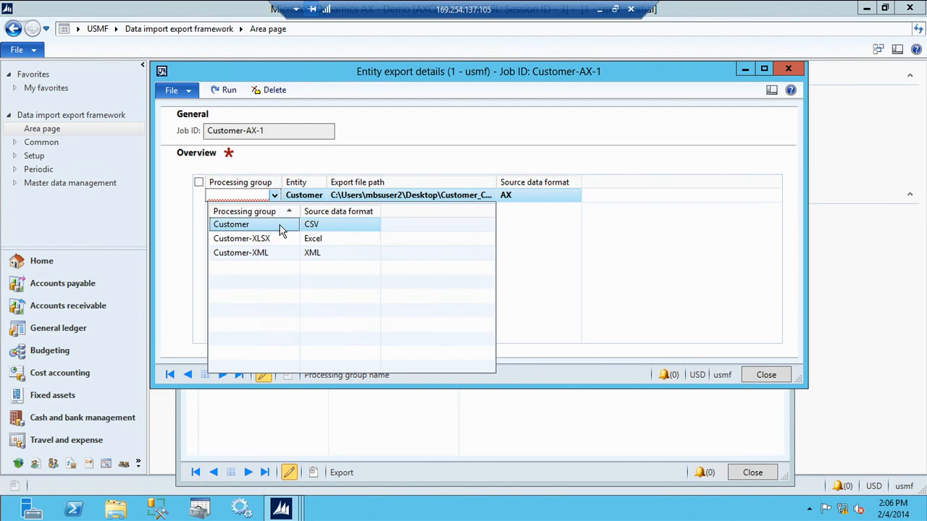
left_click(283, 231)
left_click(449, 197)
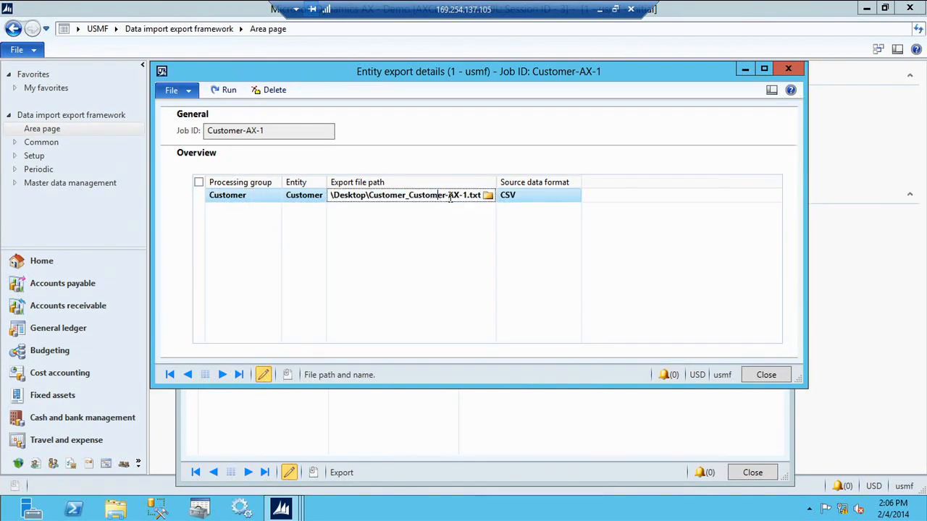
left_click_drag(457, 193, 242, 178)
Permanently delete the old Customer_Customer-AX-1 .txt, .xlsx and .xml files from the Desktop in File Explorer, and return to the export details
left_click(115, 512)
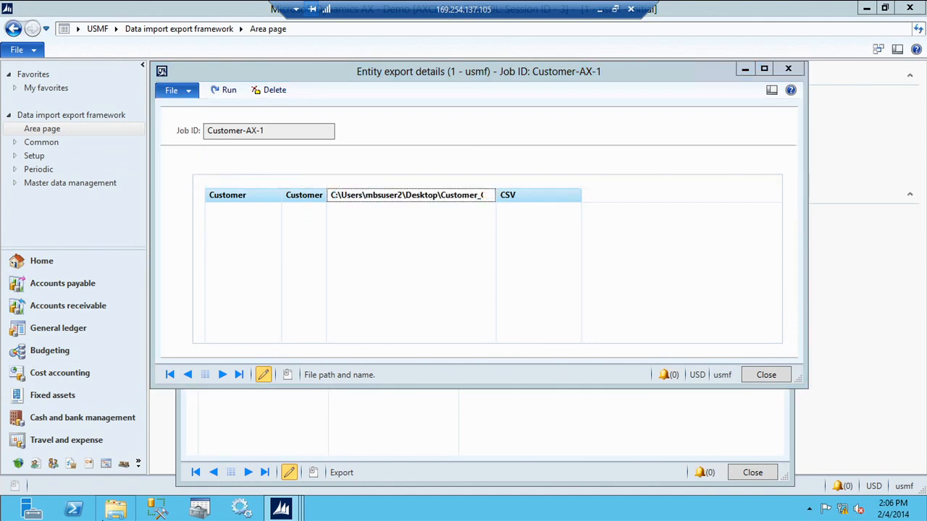
left_click(238, 144)
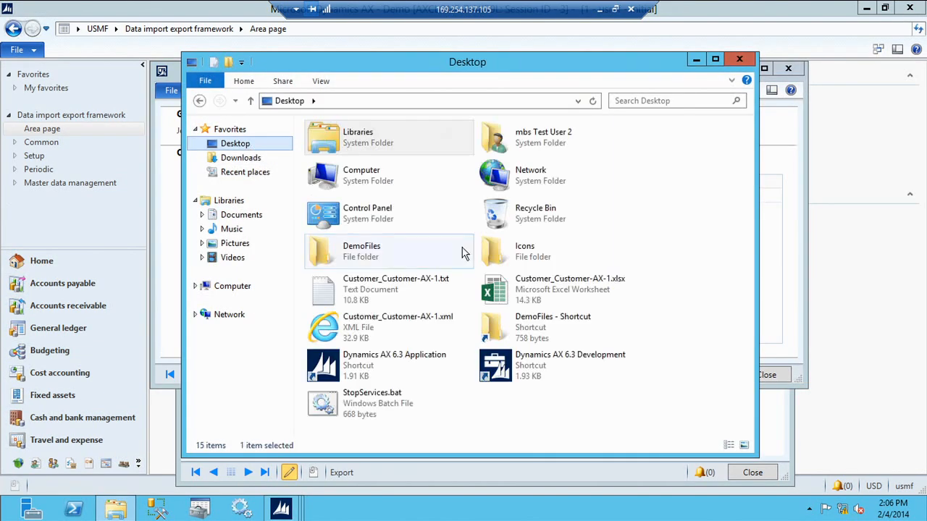
left_click(390, 339)
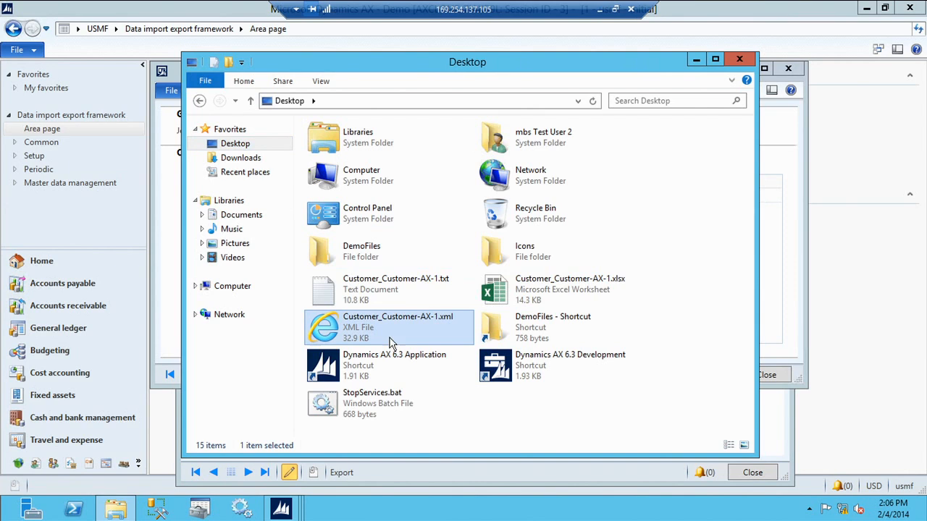
left_click(391, 286, "ctrl")
left_click(511, 291, "ctrl")
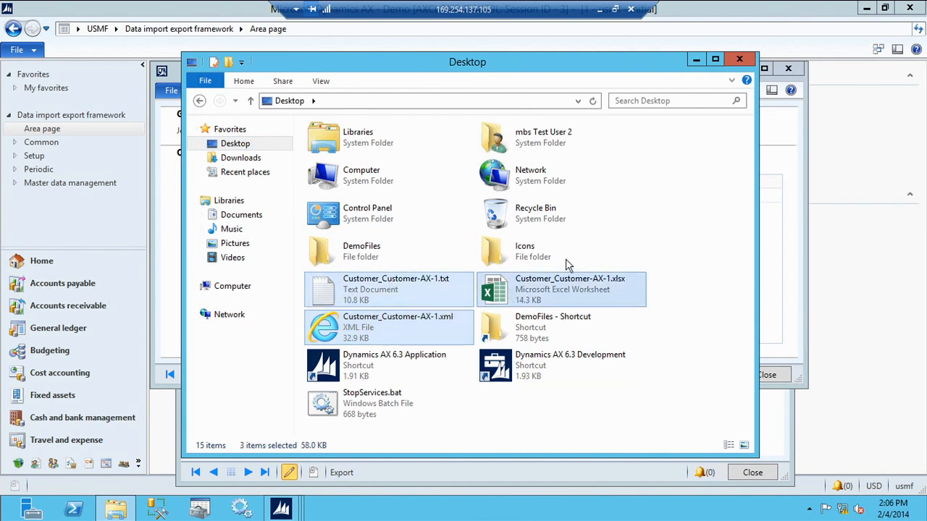
key("shift+Delete")
key("Return")
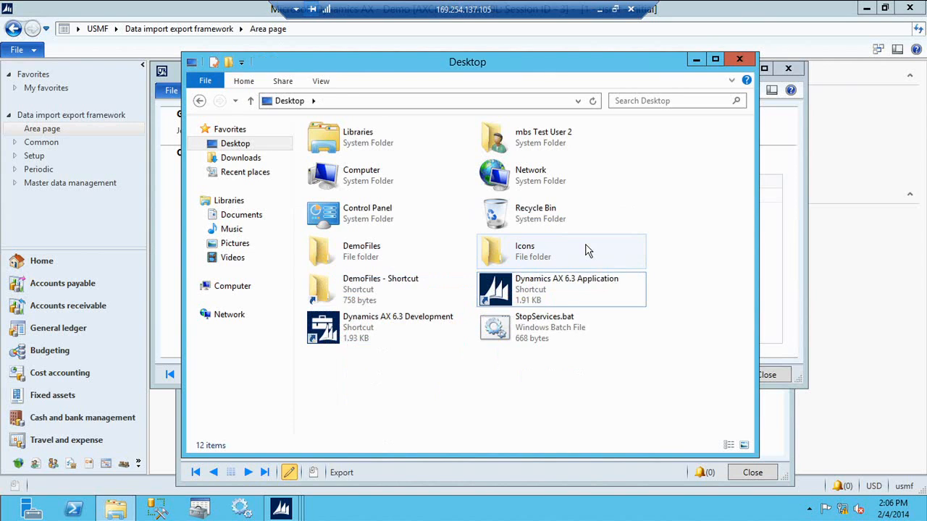
left_click(693, 61)
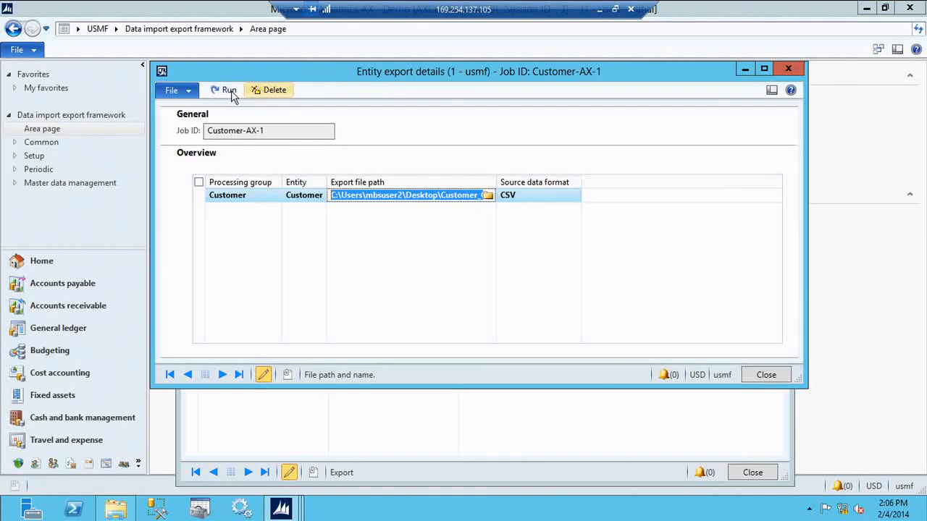
Run the CSV export, and open Customer_Customer-AX-1.txt from the Desktop to examine the exported records before closing it
left_click(449, 255)
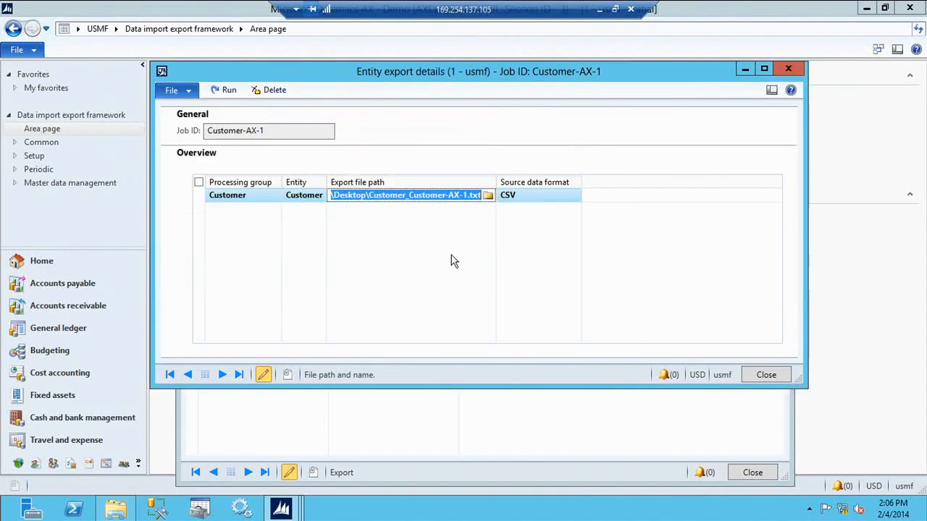
left_click(475, 250)
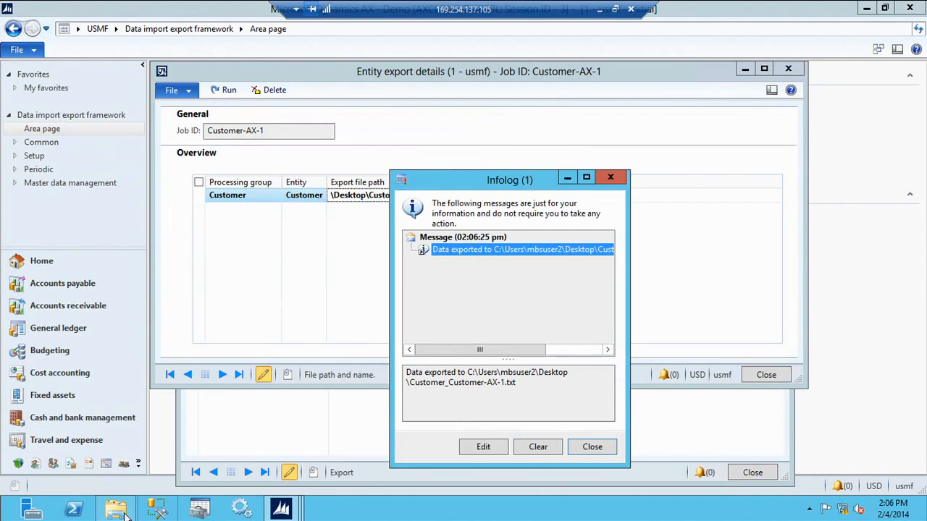
left_click(118, 510)
double_click(382, 364)
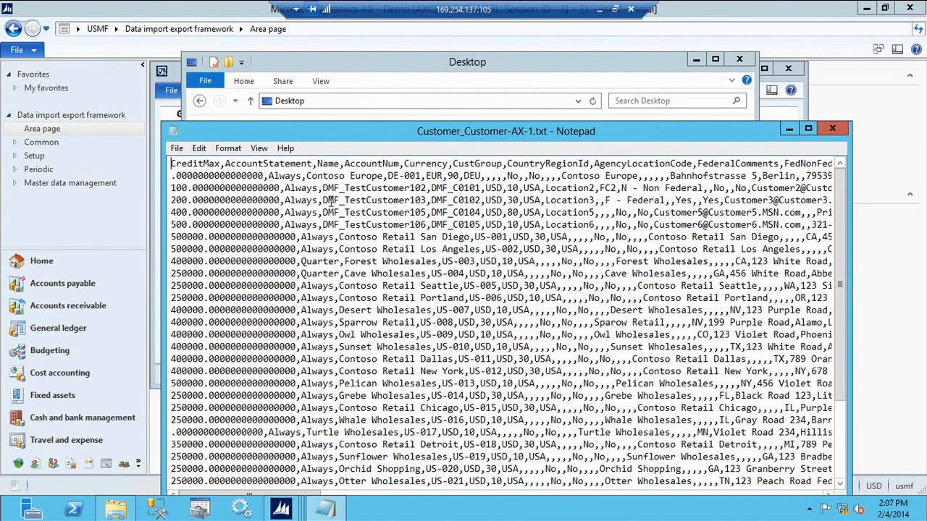
left_click(832, 128)
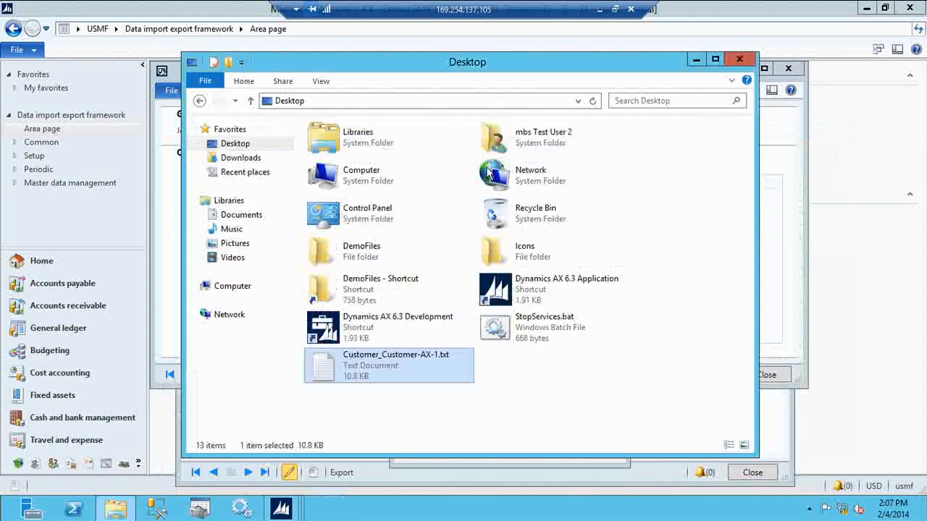
Dismiss the previous export message, set the export's processing group to Customer-XLSX, and run the Excel export
left_click(699, 58)
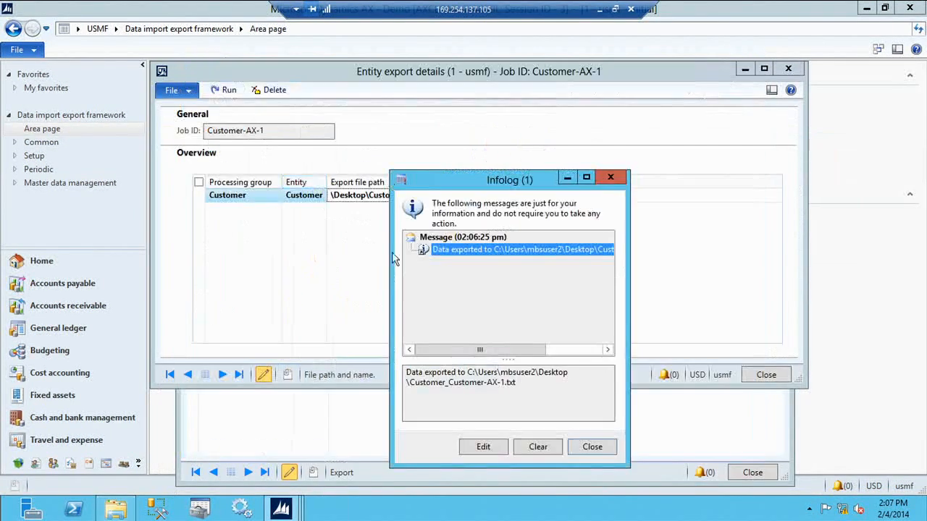
left_click(592, 447)
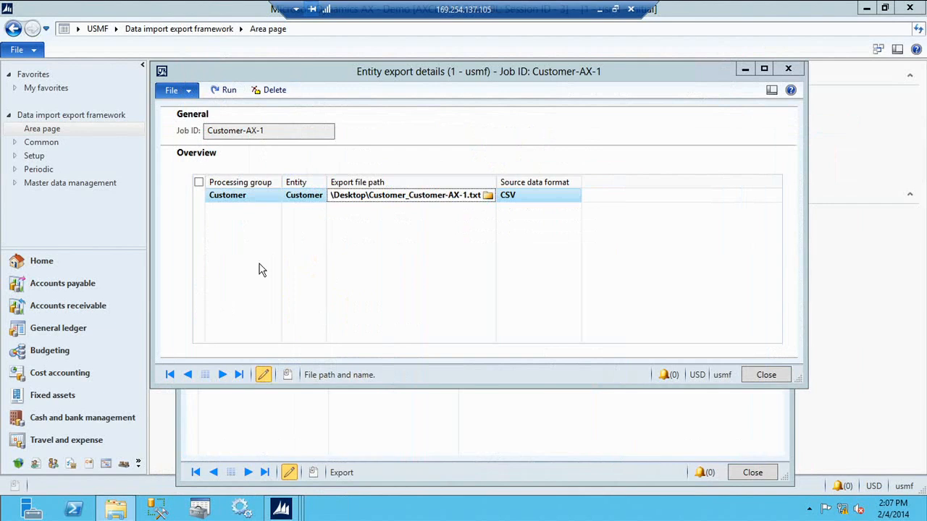
left_click(269, 195)
left_click(271, 197)
left_click(274, 197)
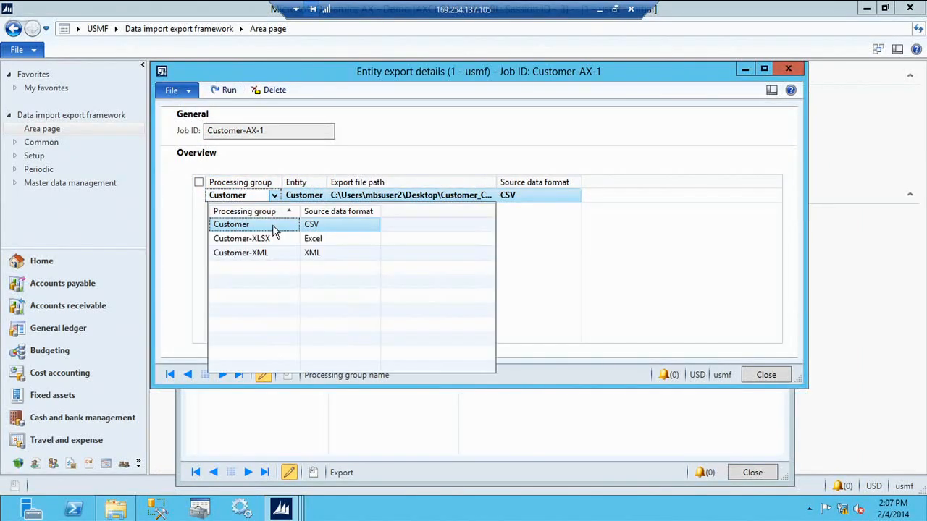
left_click(279, 242)
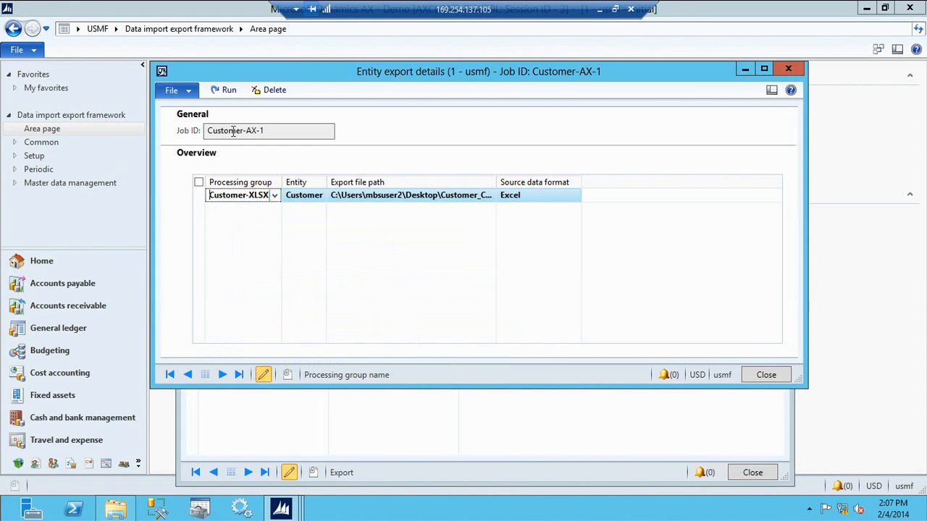
left_click(223, 91)
left_click(458, 258)
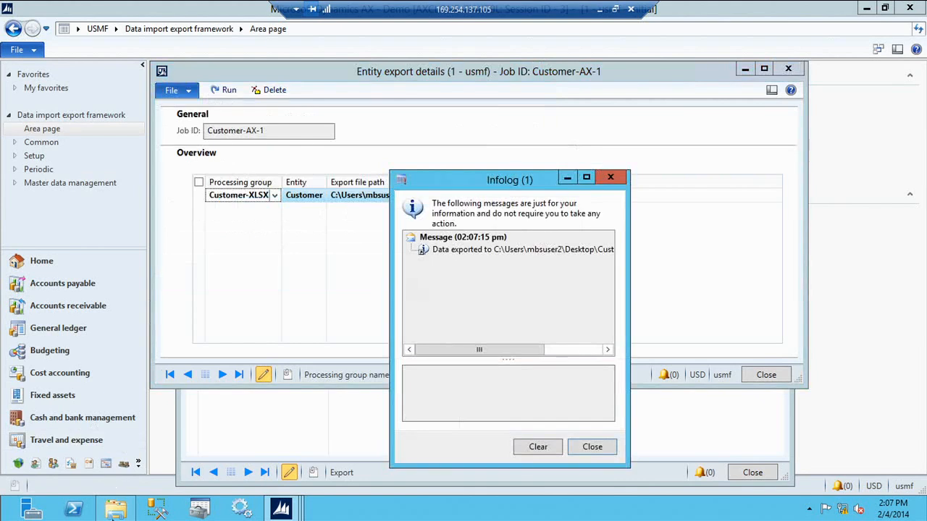
Open Customer_Customer-AX-1.xlsx from the Desktop to examine the exported records, and close the file and the export message
left_click(116, 509)
double_click(541, 369)
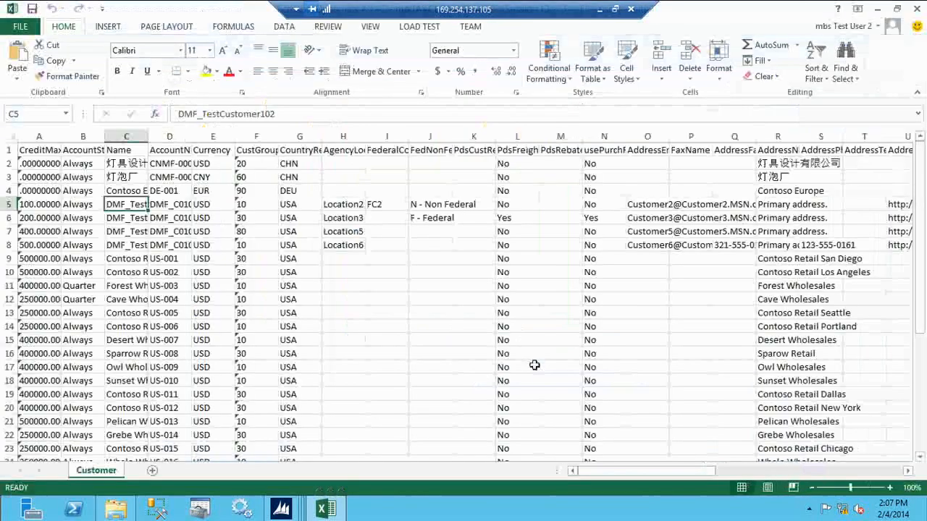
left_click(535, 365)
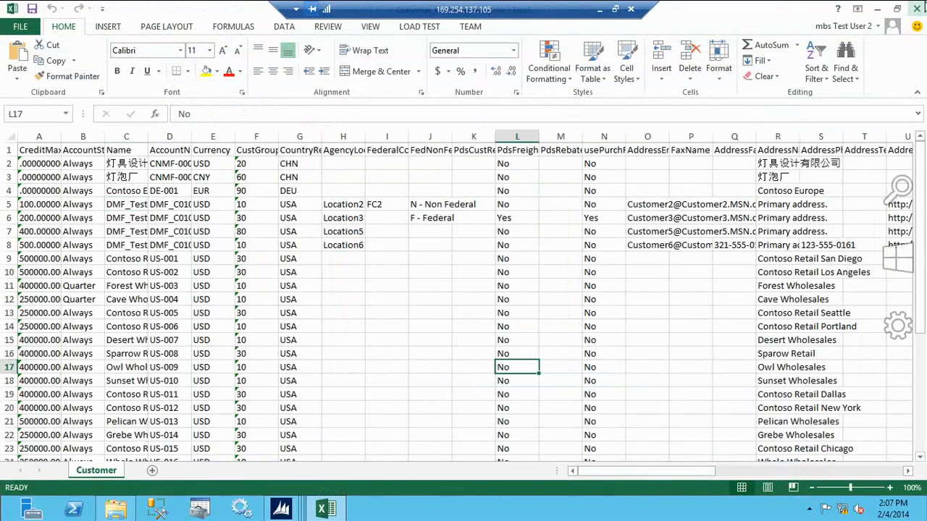
left_click(909, 8)
left_click(739, 60)
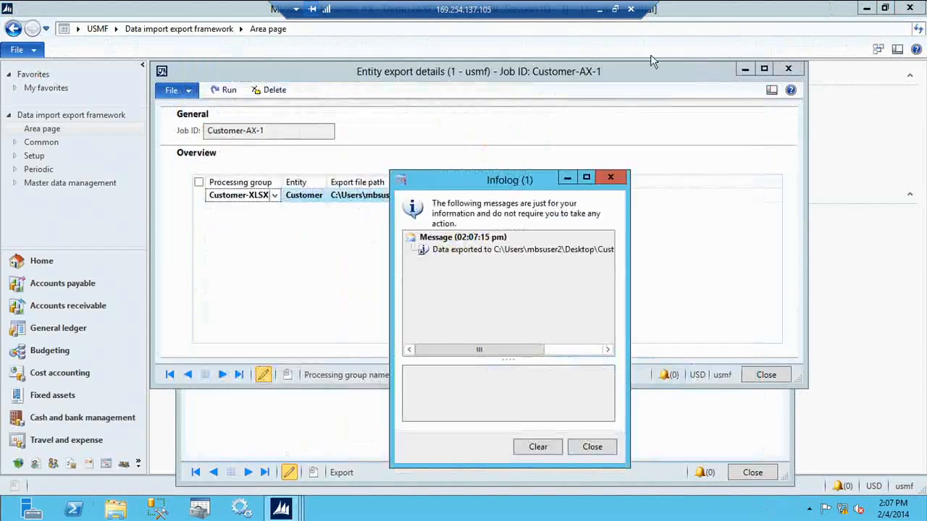
left_click(601, 447)
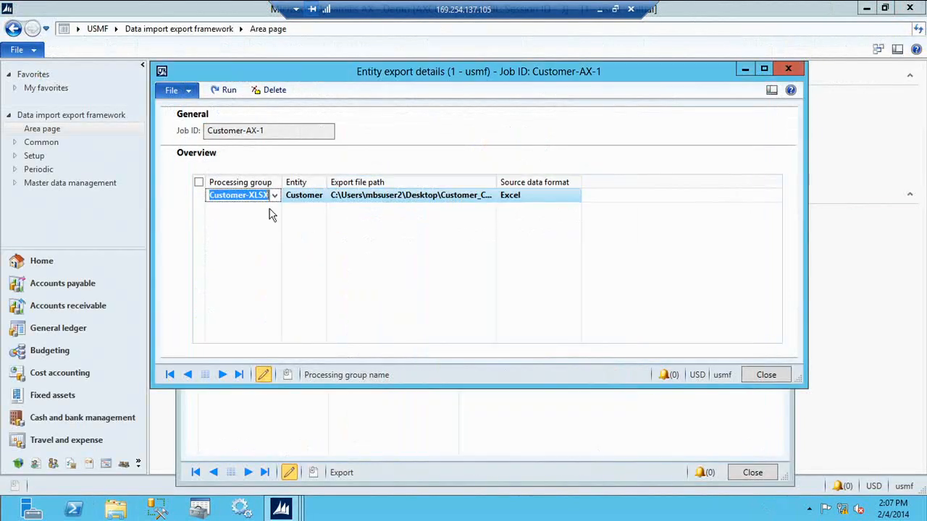
Set the export's processing group to Customer-XML and the root element to Document, and run the XML export
left_click(275, 196)
left_click(269, 254)
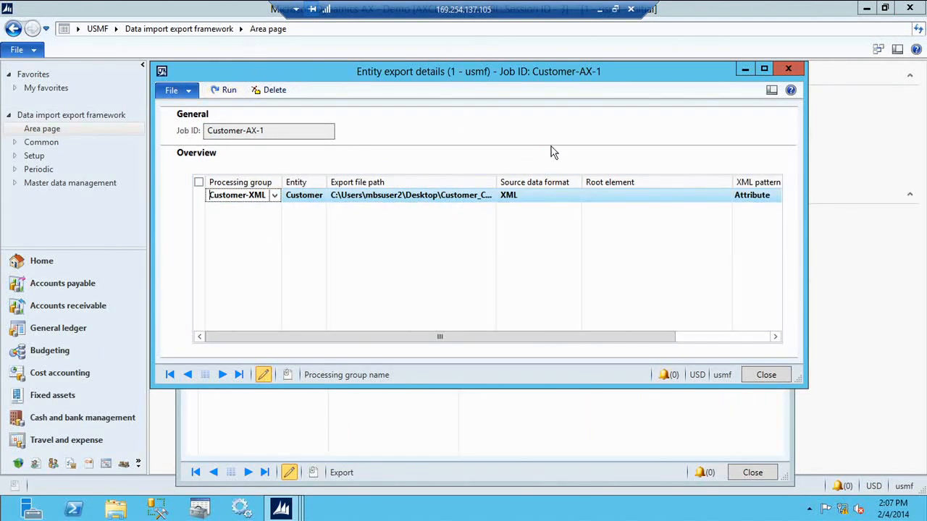
left_click(603, 197)
type("Document")
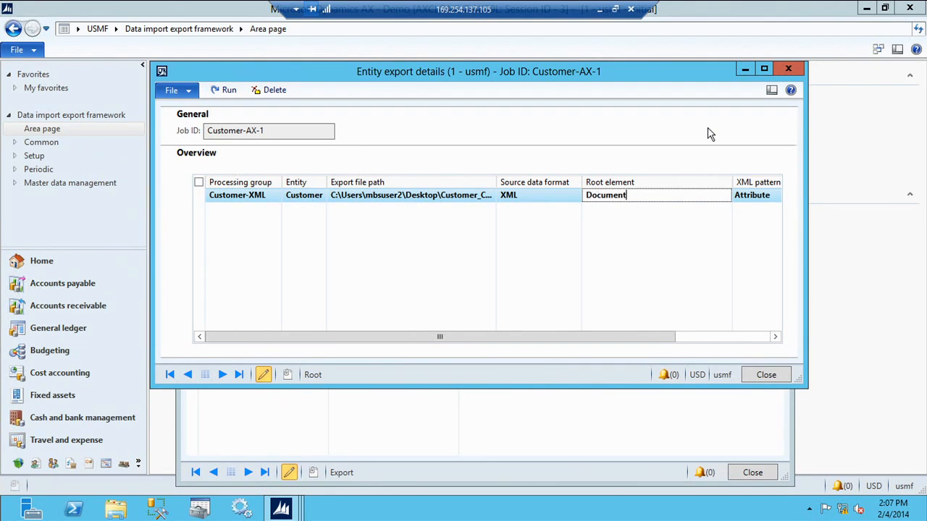
left_click(225, 90)
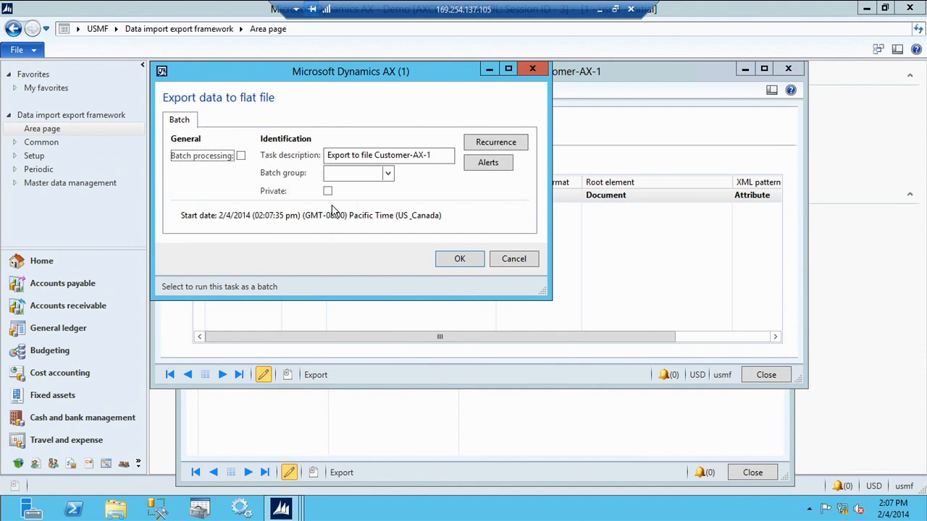
left_click(439, 258)
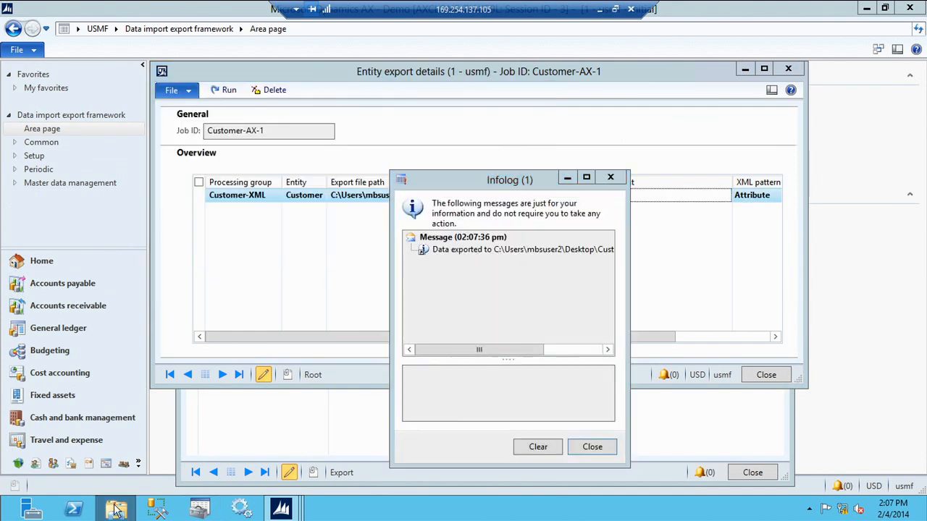
Open Customer_Customer-AX-1.xml from the Desktop to examine the exported XML records, and close the file and File Explorer
left_click(116, 509)
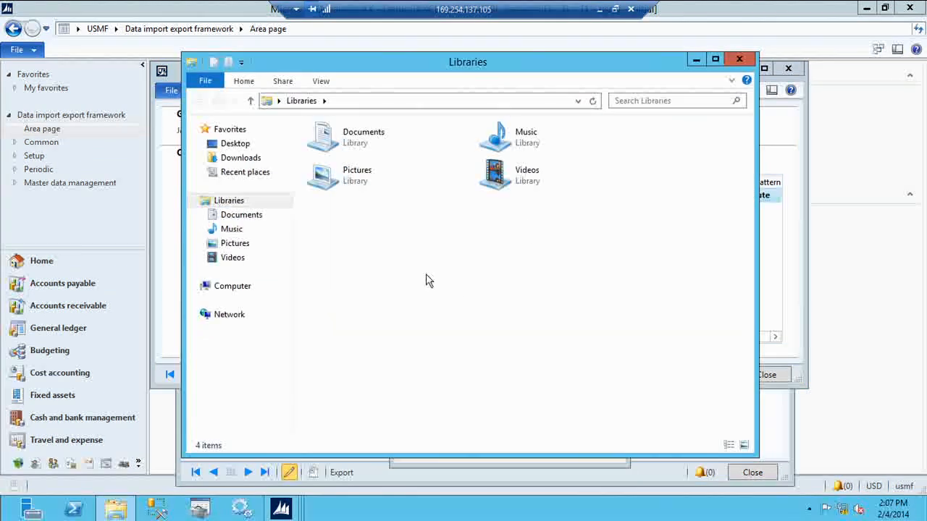
left_click(233, 146)
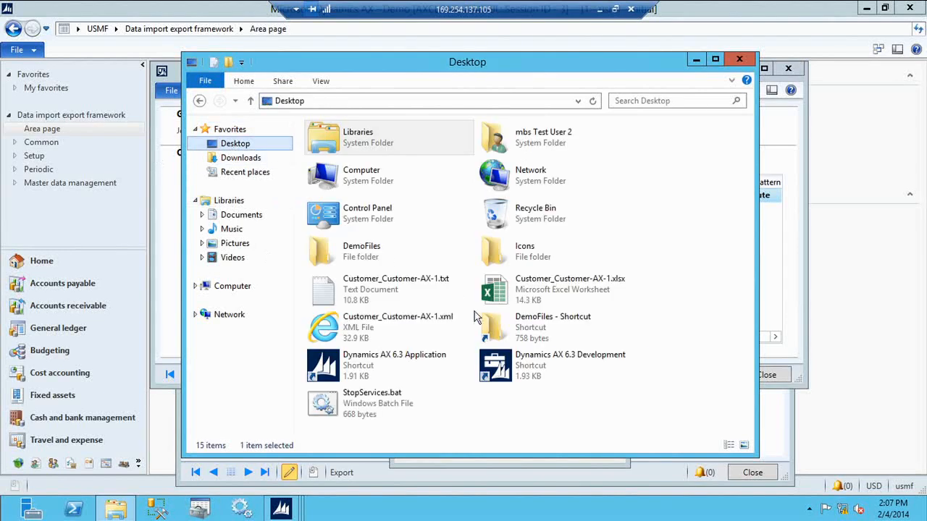
double_click(436, 326)
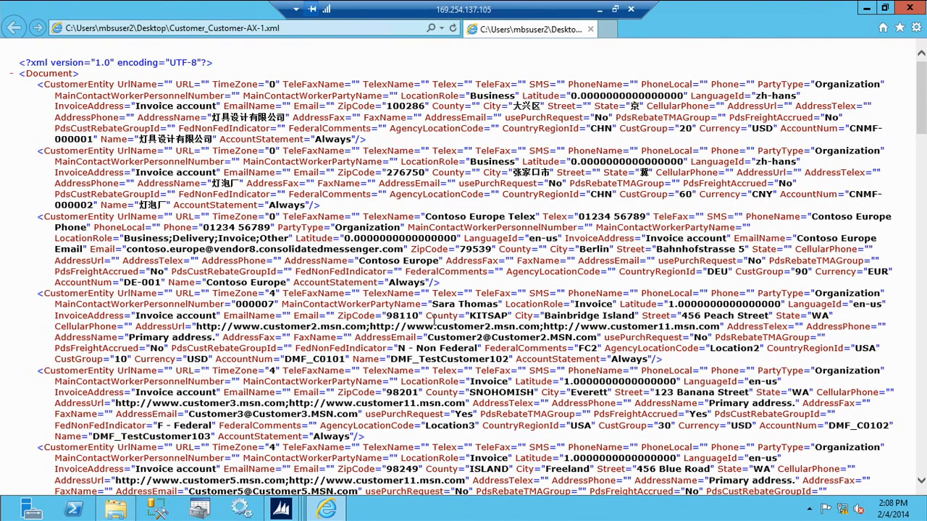
left_click(910, 8)
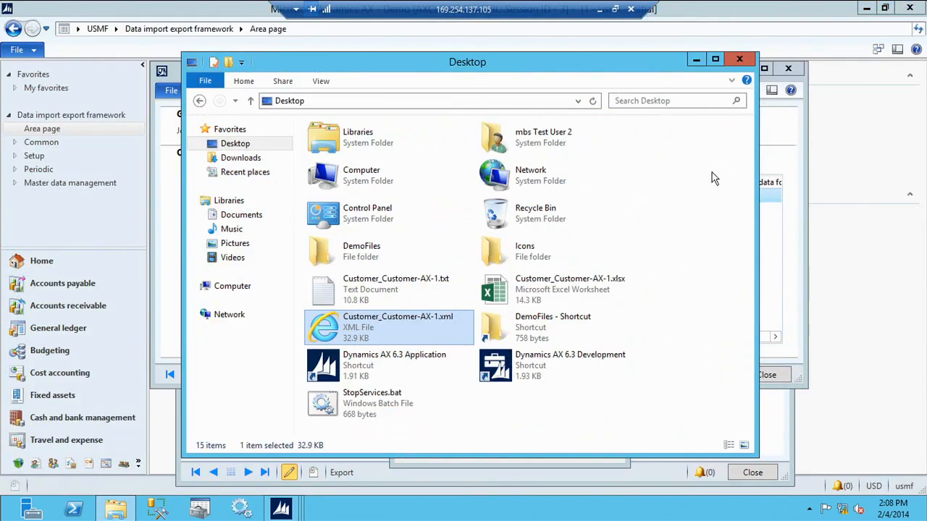
left_click(746, 62)
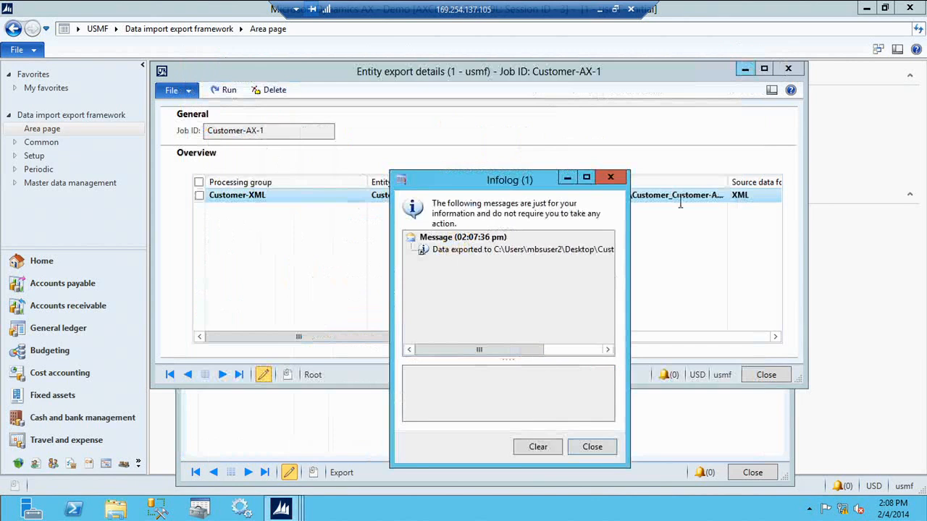
Close the export message, the export details and the processing group form to return to the Data import export framework area page
left_click(594, 449)
key("Escape")
key("Escape")
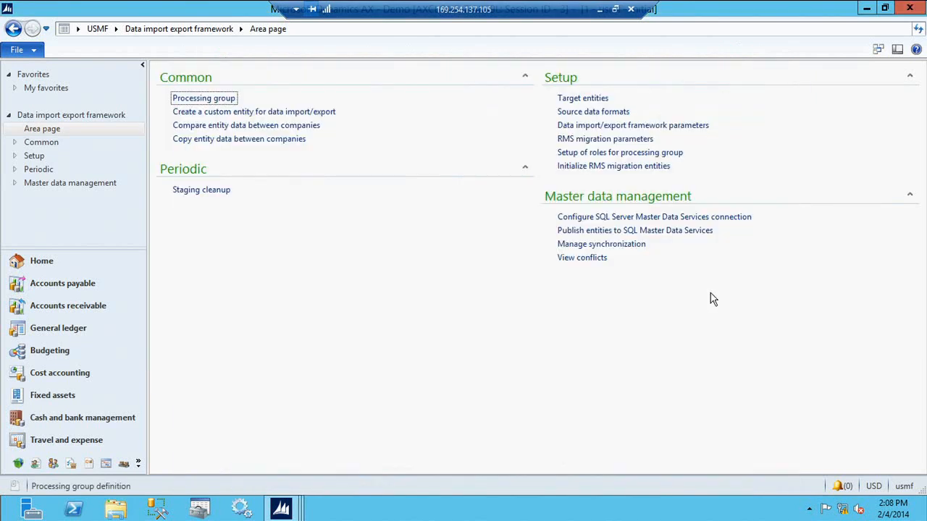
Start comparing entity data between companies and name the comparison processing group Compare
left_click(306, 127)
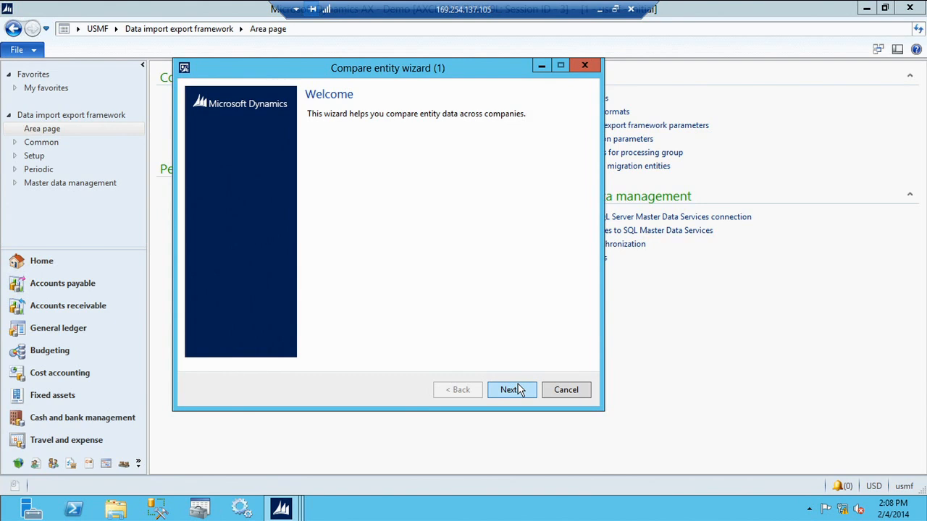
left_click(511, 390)
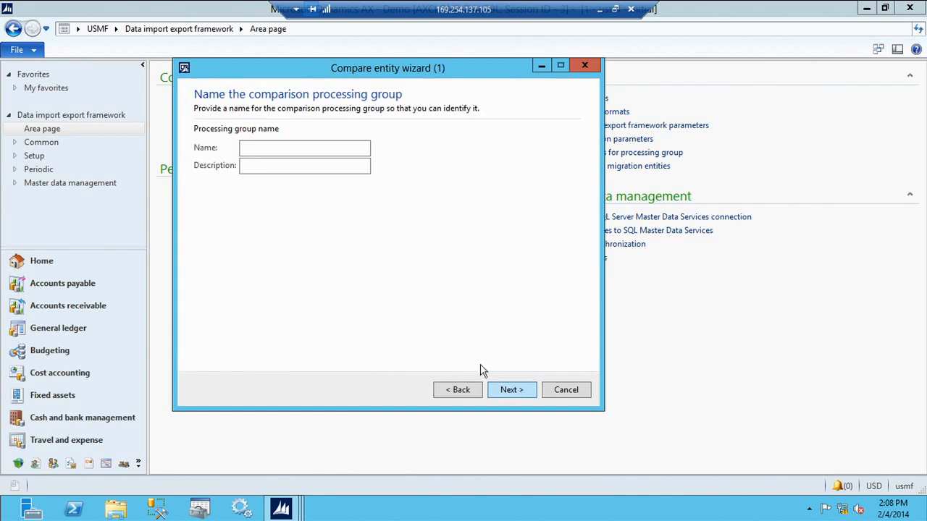
left_click(330, 149)
type("Comapre")
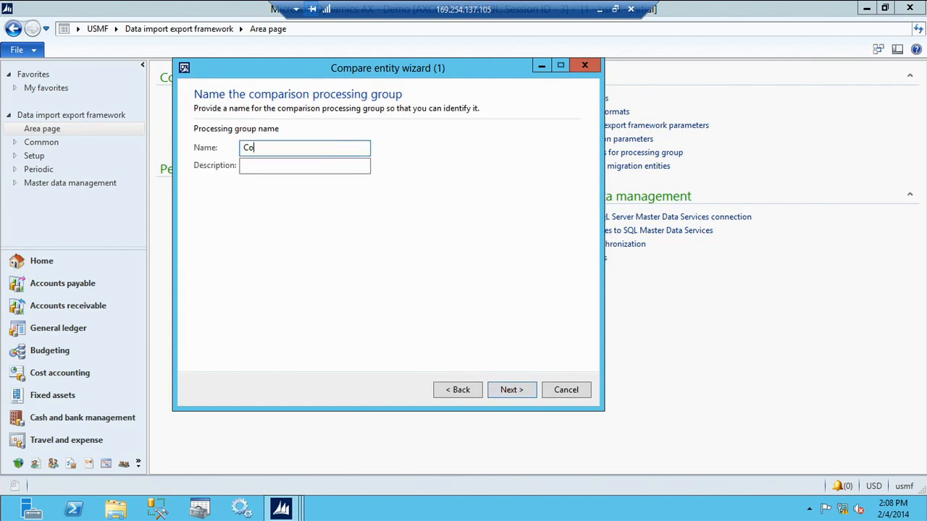
key("BackSpace")
key("BackSpace")
key("BackSpace")
key("BackSpace")
type("pare")
left_click(516, 391)
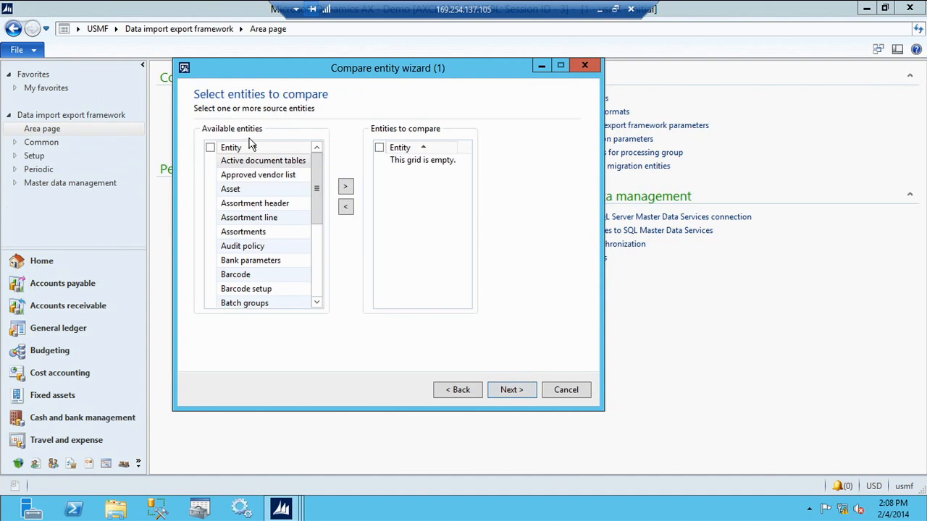
Add the Customer entity to the entities to compare and continue to the company selection
left_click(316, 250)
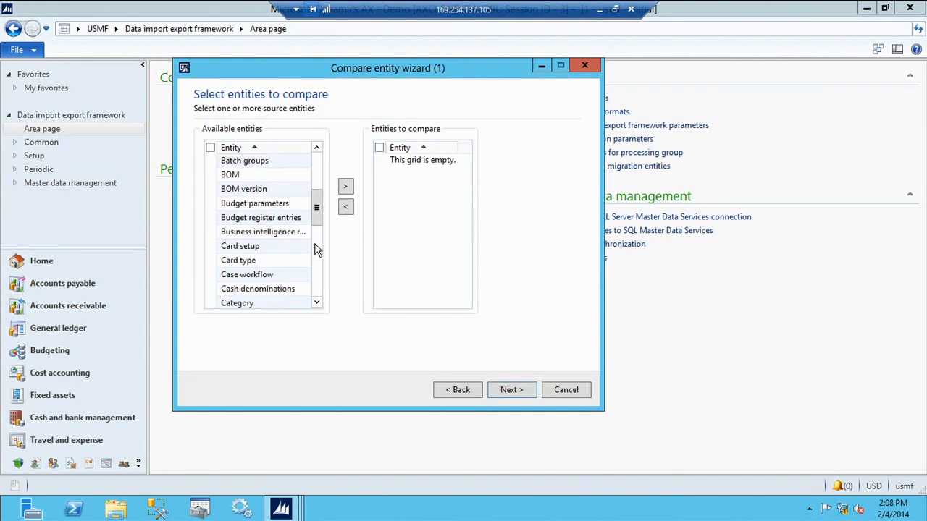
left_click(317, 250)
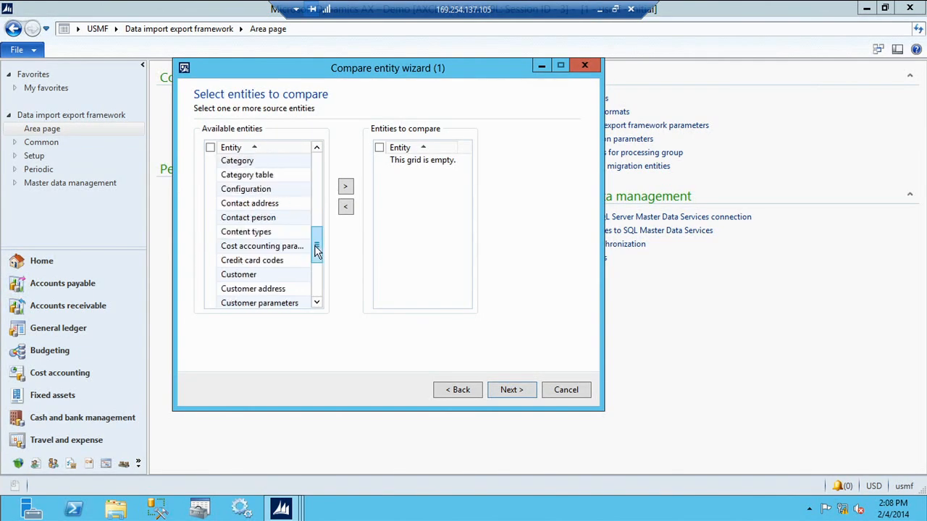
left_click(210, 275)
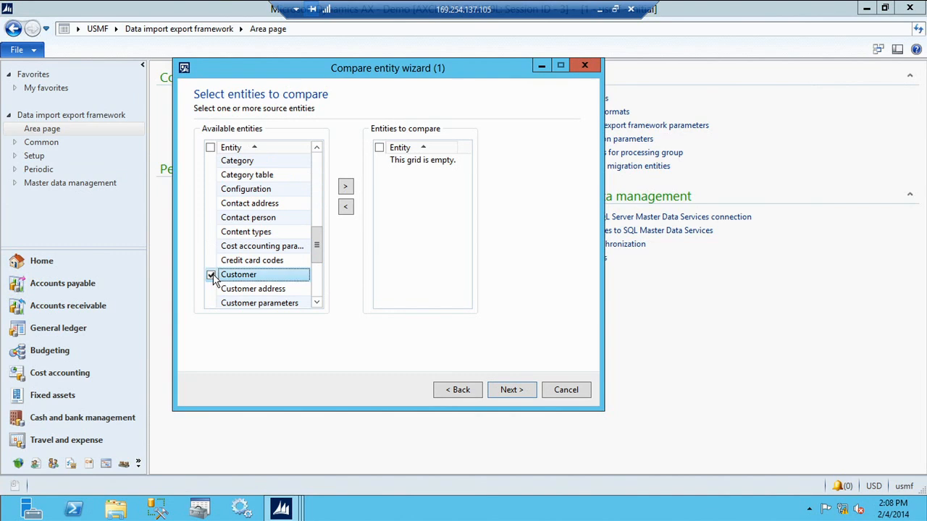
left_click(346, 186)
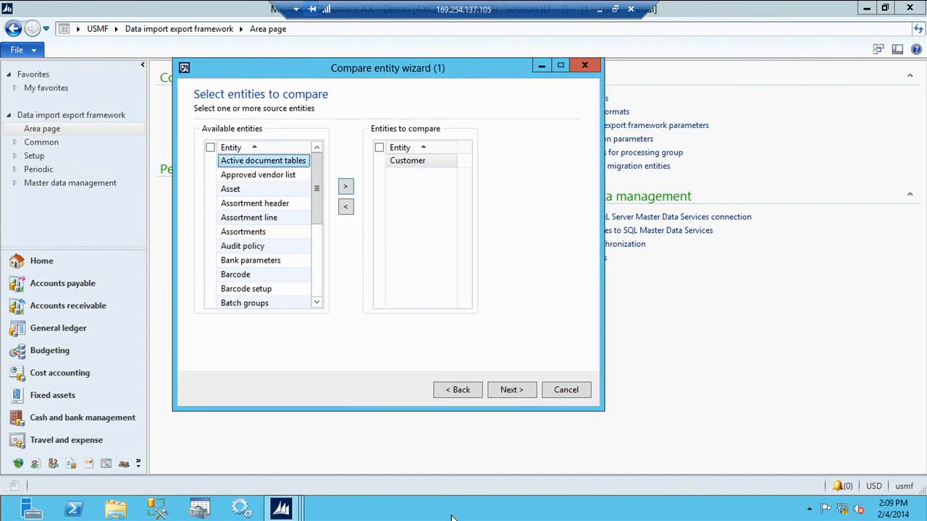
left_click(514, 396)
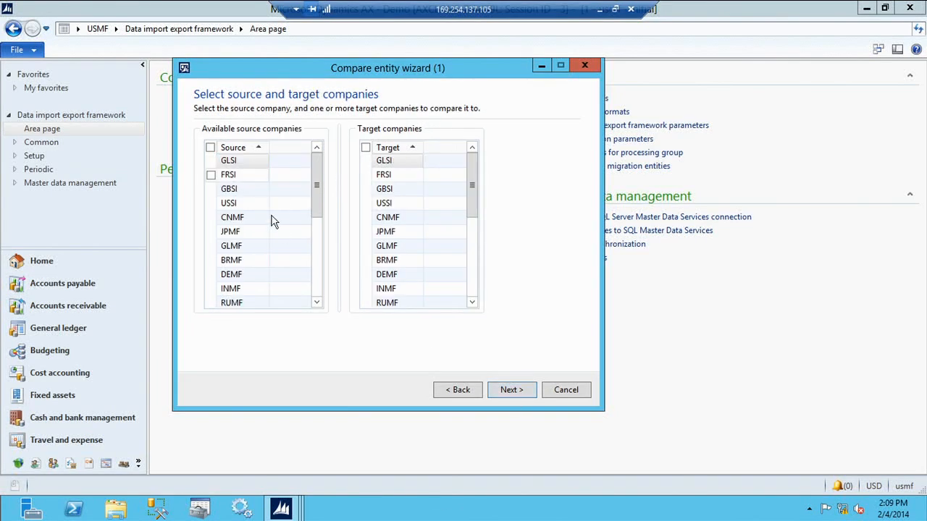
Choose USMF as the source company and CNMF and JPMF as the target companies for the comparison
left_click(312, 254)
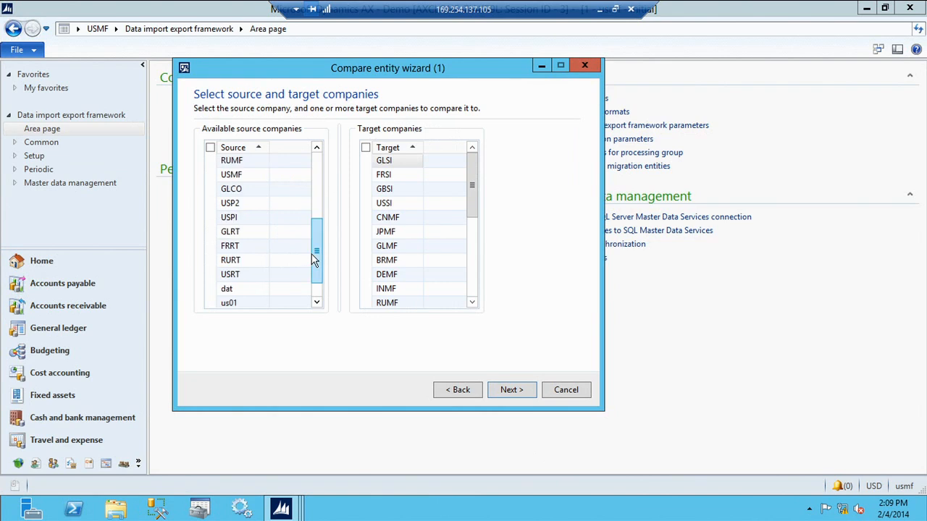
left_click(211, 176)
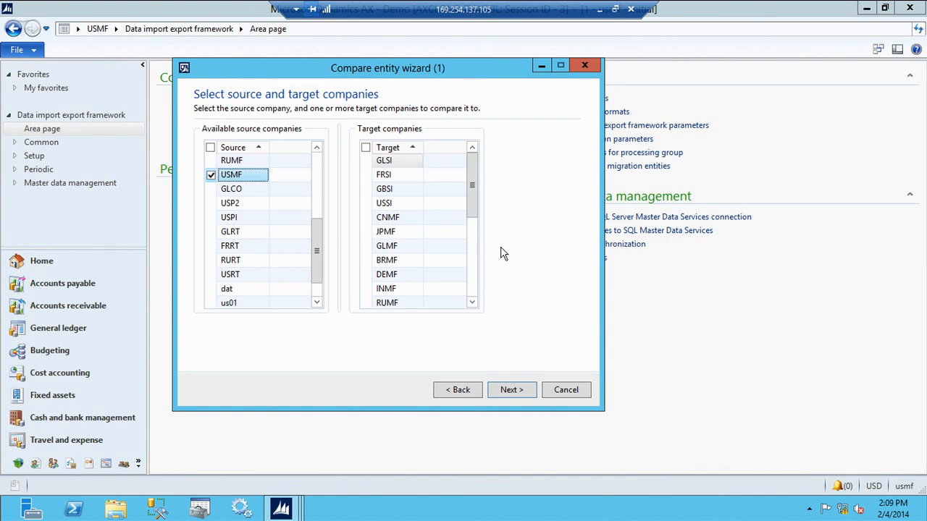
left_click(367, 218)
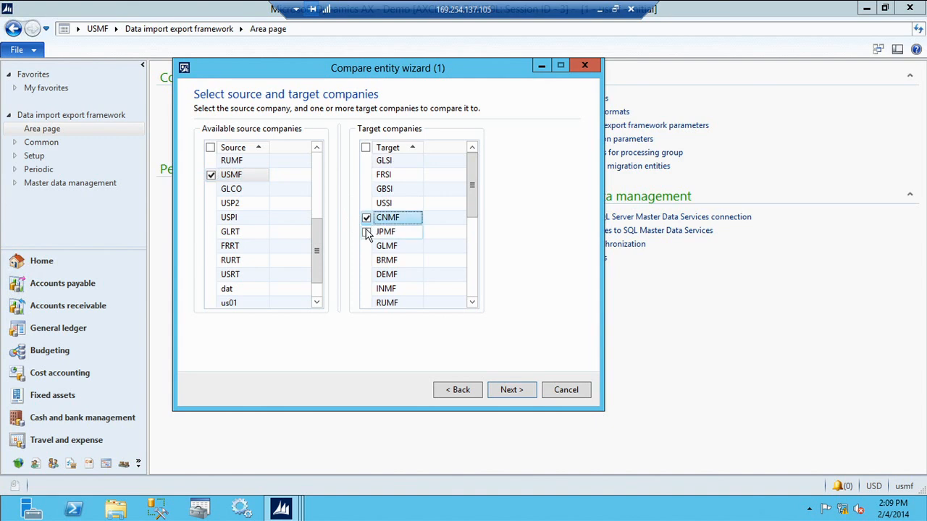
left_click(367, 232)
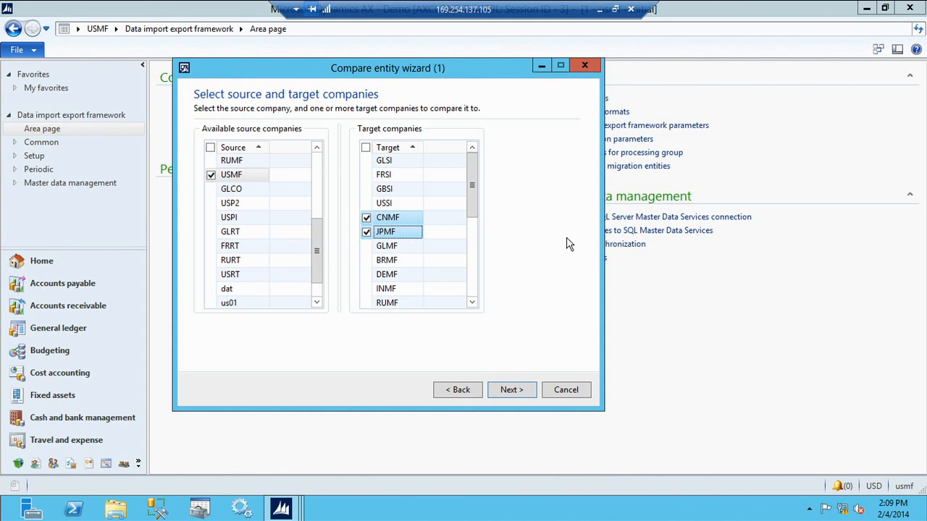
Leave the batch options at their defaults and finish the wizard to run the comparison
left_click(531, 389)
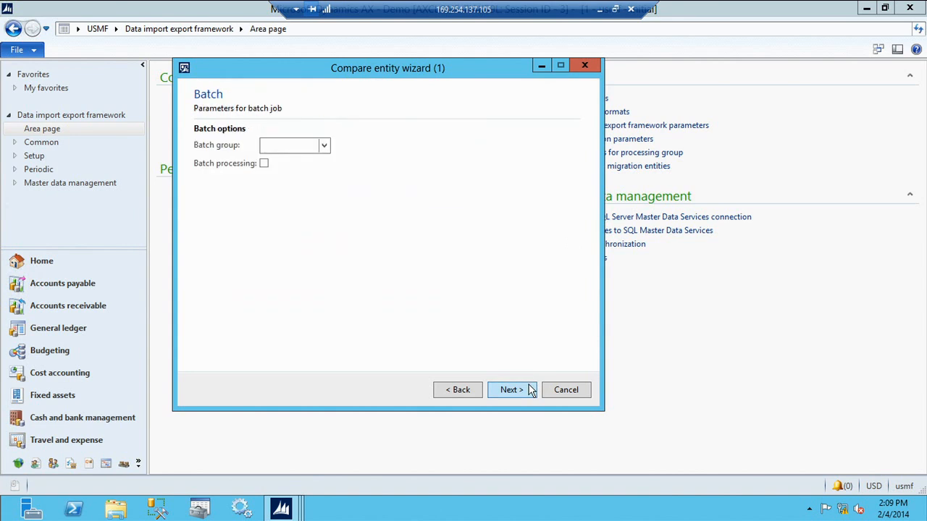
left_click(530, 390)
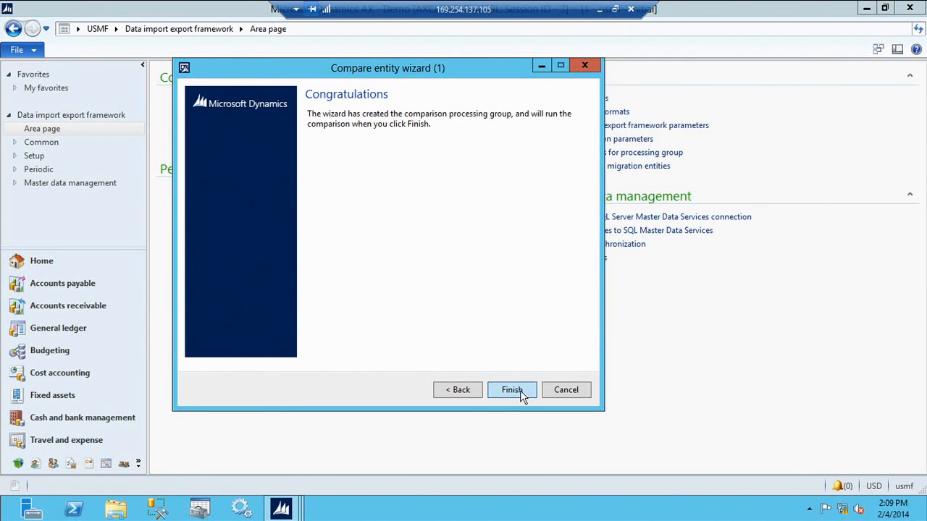
left_click(512, 391)
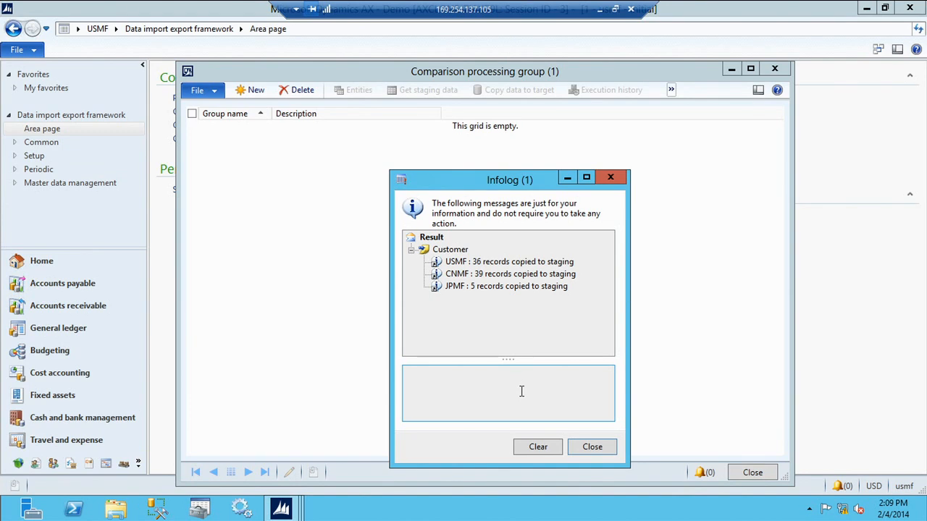
Open the comparison results of the Compare group and examine the Customer comparison row for CNMF
key("Escape")
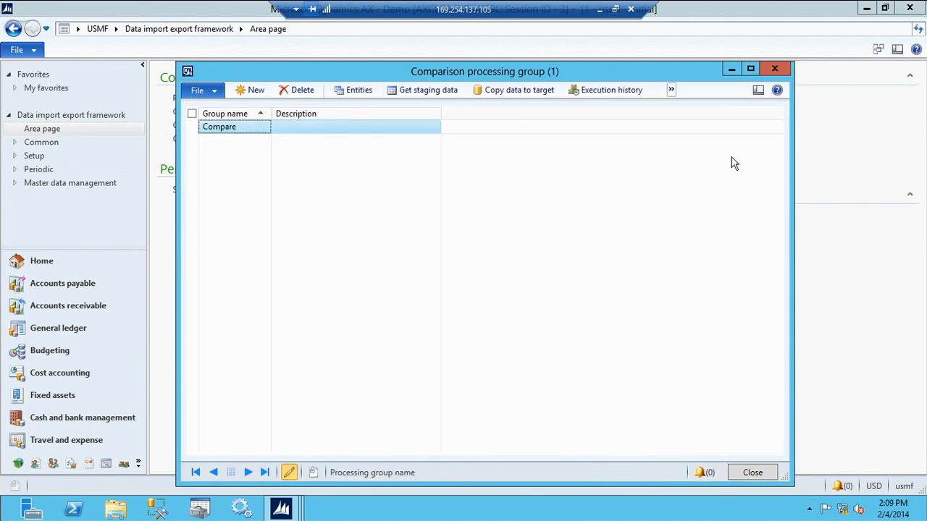
left_click(670, 90)
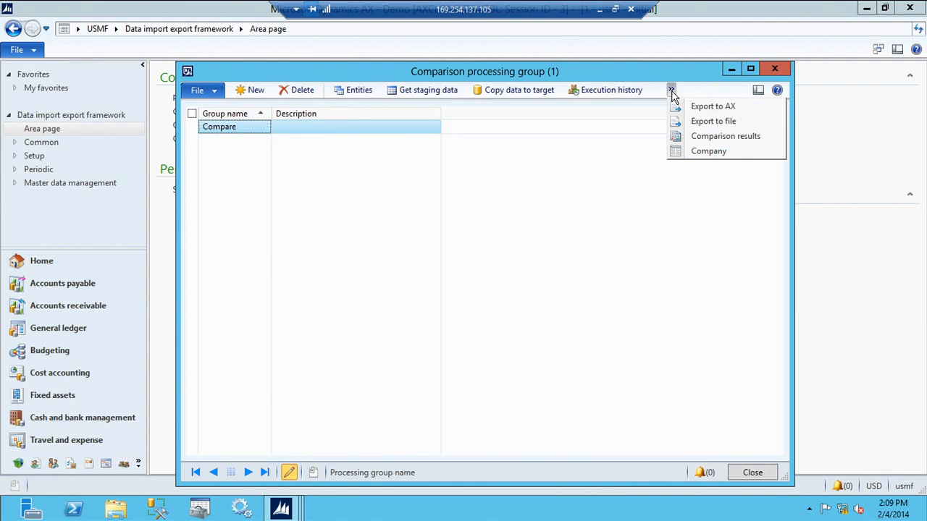
left_click(711, 137)
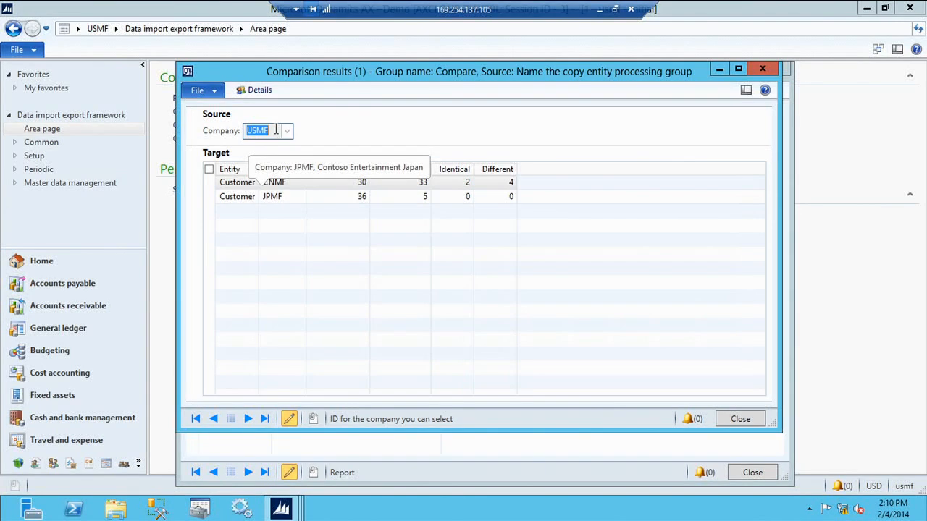
left_click(302, 184)
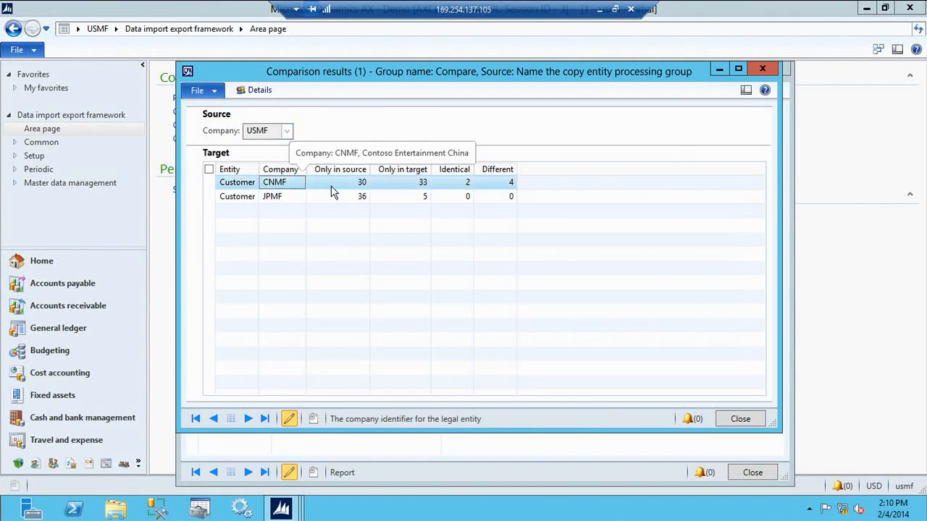
left_click(333, 187)
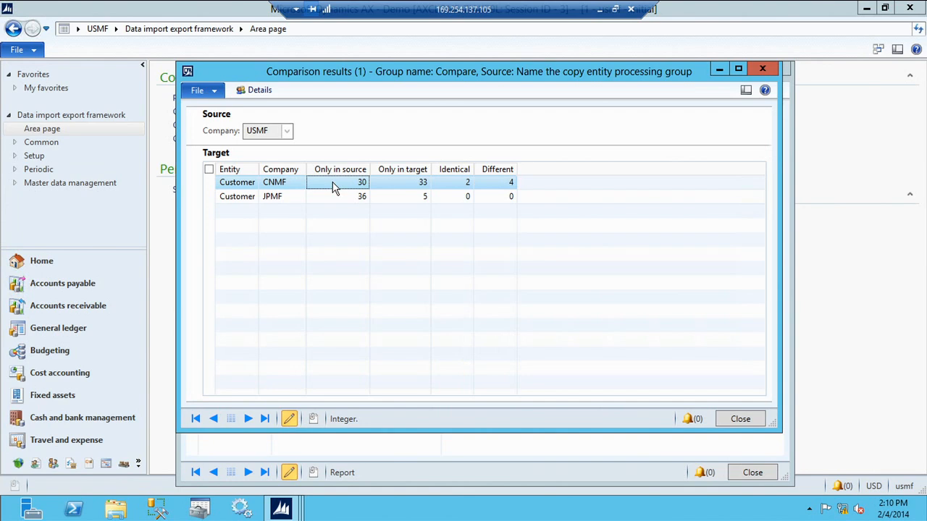
View the CNMF comparison details and review the customers only in source, only in target, identical and different
left_click(255, 92)
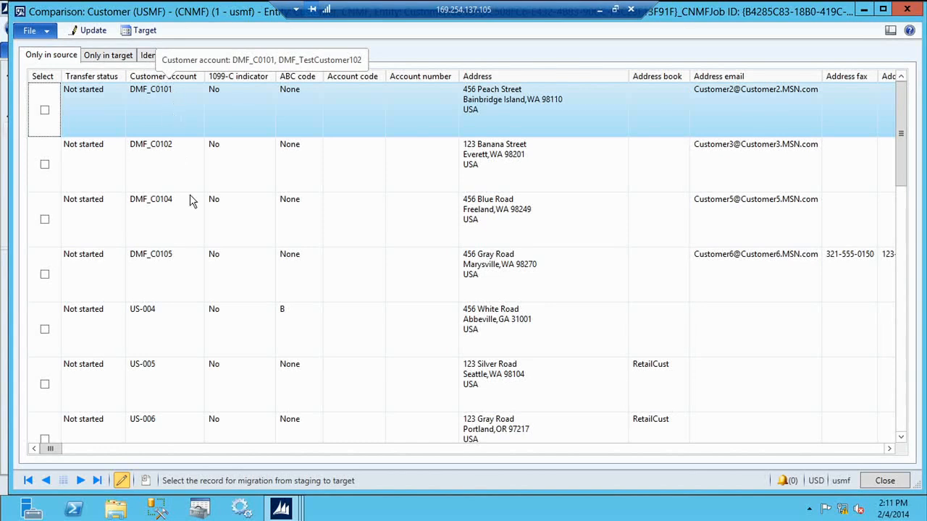
left_click(121, 63)
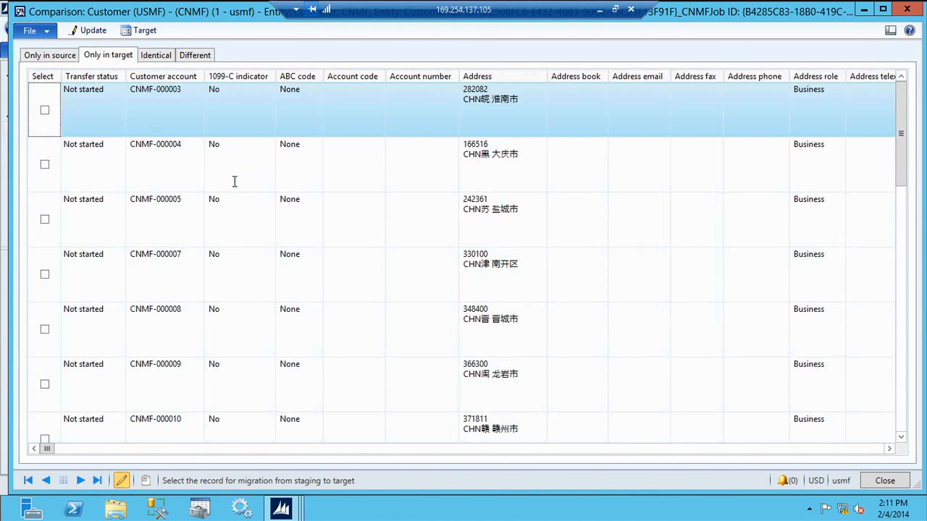
left_click(151, 52)
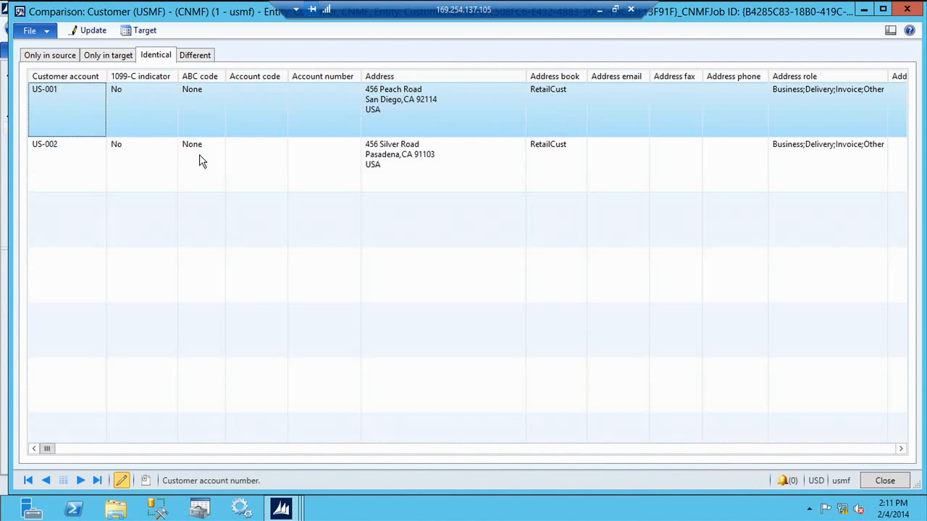
left_click(183, 58)
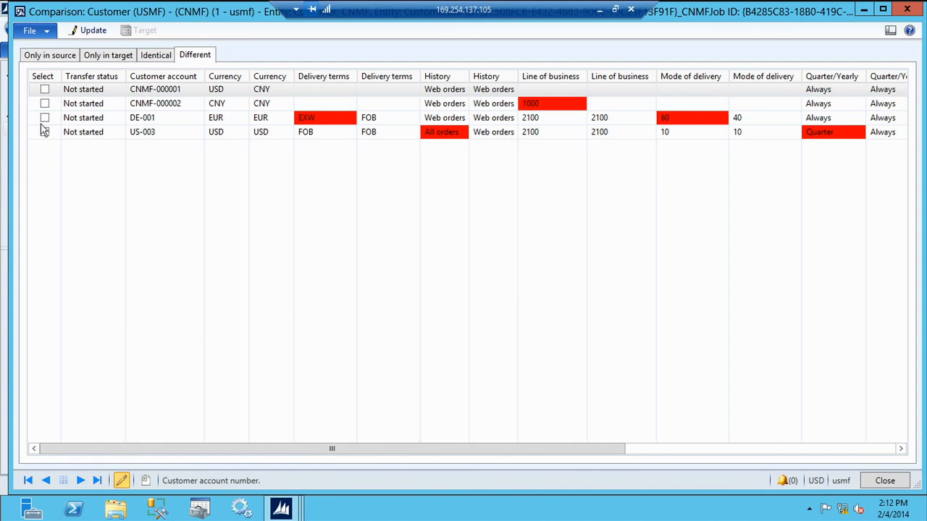
Select the first three customers that exist only in the source company for transfer
left_click(52, 57)
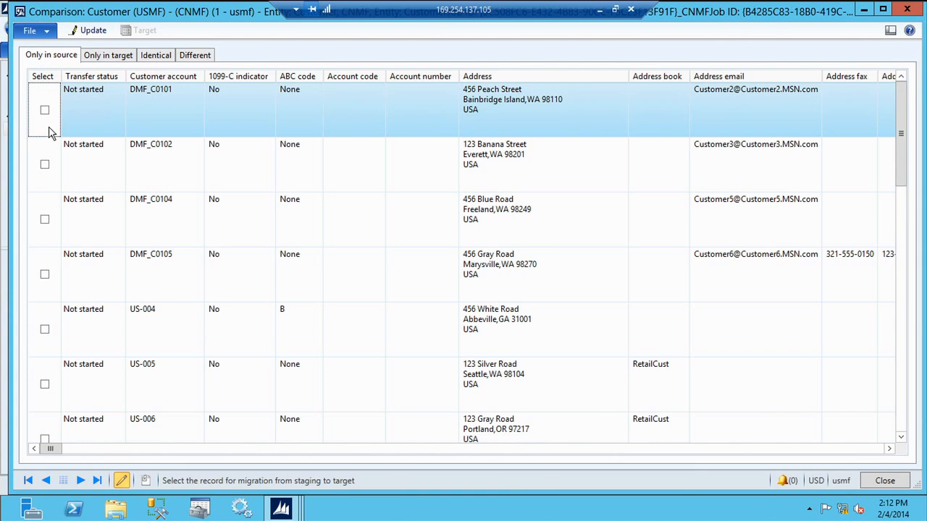
left_click(46, 113)
left_click(45, 166)
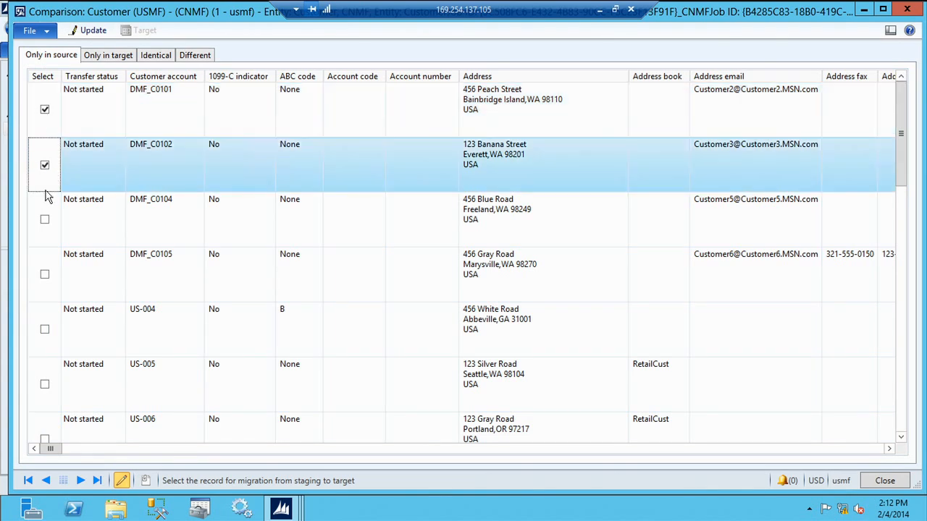
left_click(46, 220)
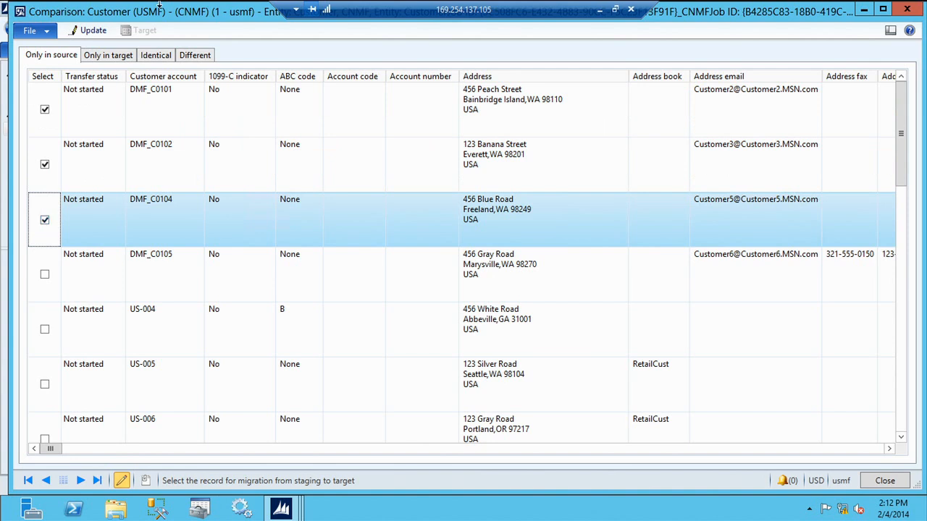
Select the first three customers that exist only in the target company for transfer
left_click(119, 57)
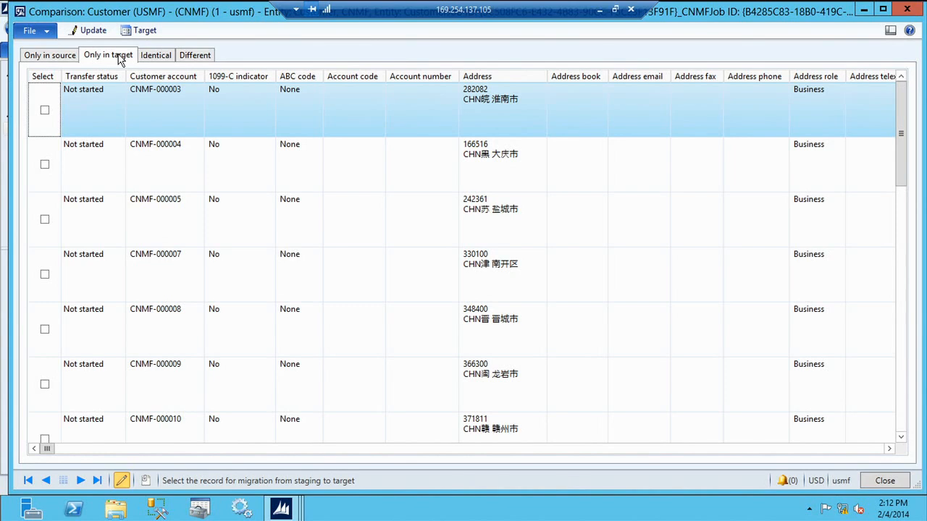
left_click(45, 111)
left_click(45, 166)
left_click(45, 220)
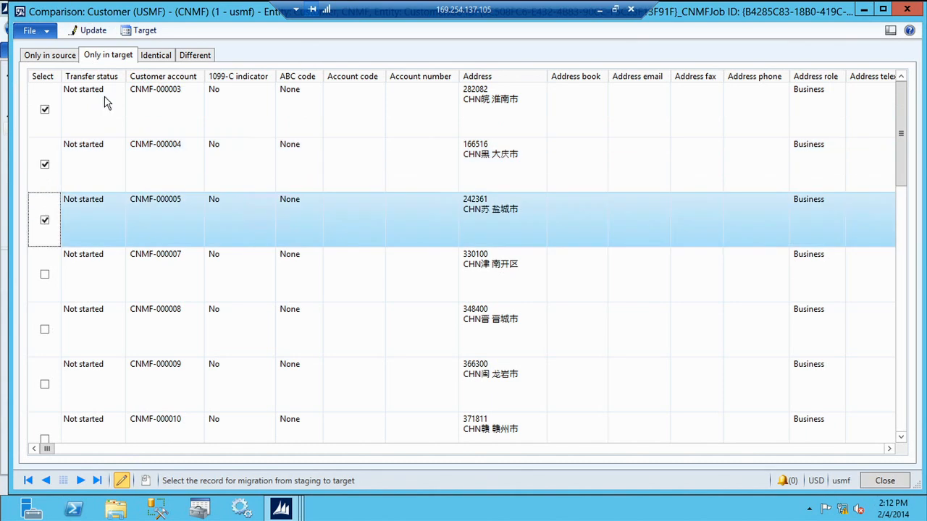
Select all four customers whose data differs between USMF and CNMF
left_click(208, 59)
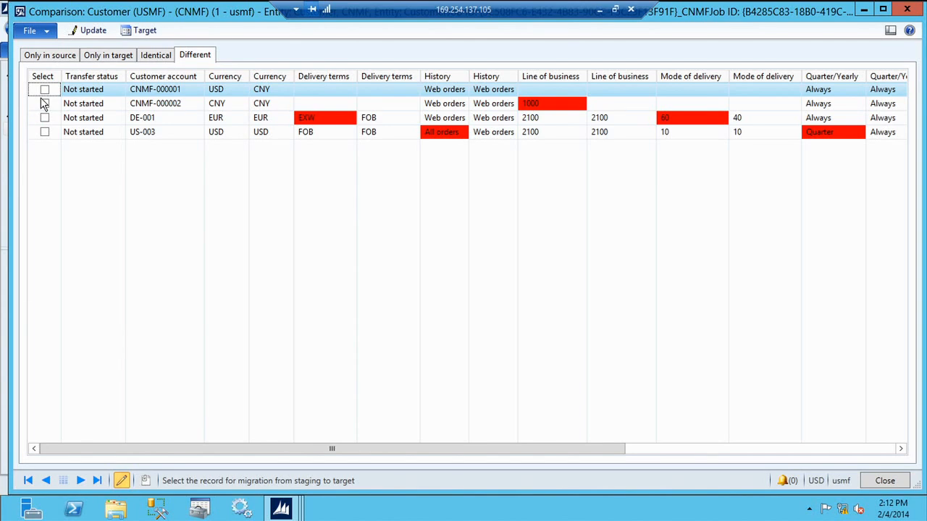
left_click(45, 89)
left_click(44, 104)
left_click(44, 117)
left_click(45, 132)
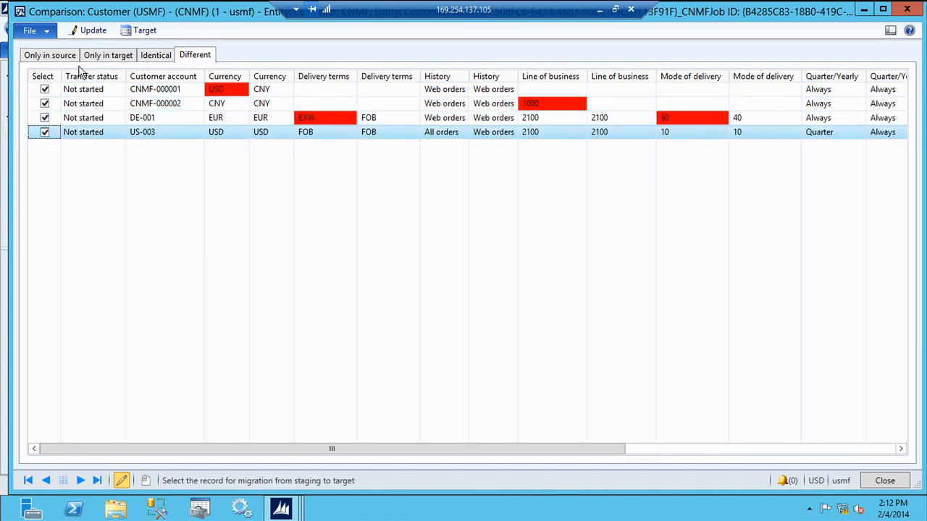
Update the selected customer records without batch processing, and return to the comparison processing groups
left_click(92, 30)
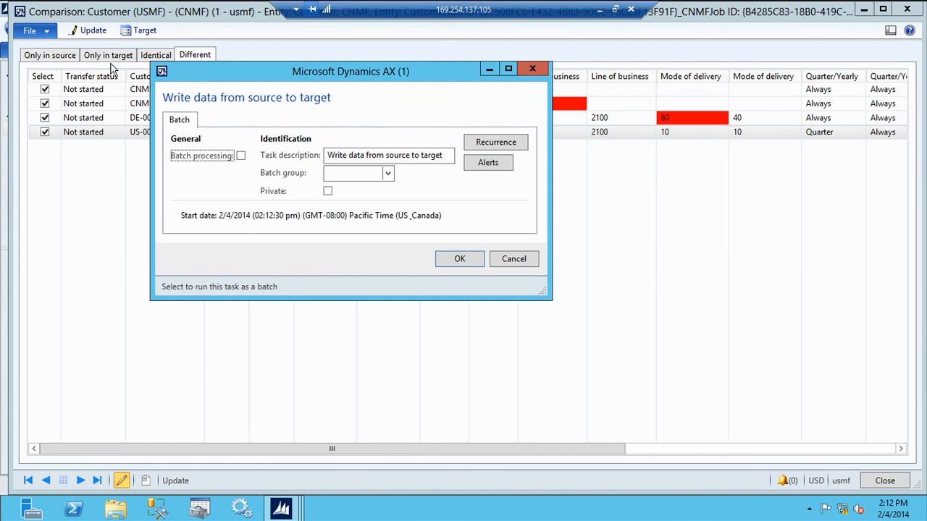
left_click(444, 262)
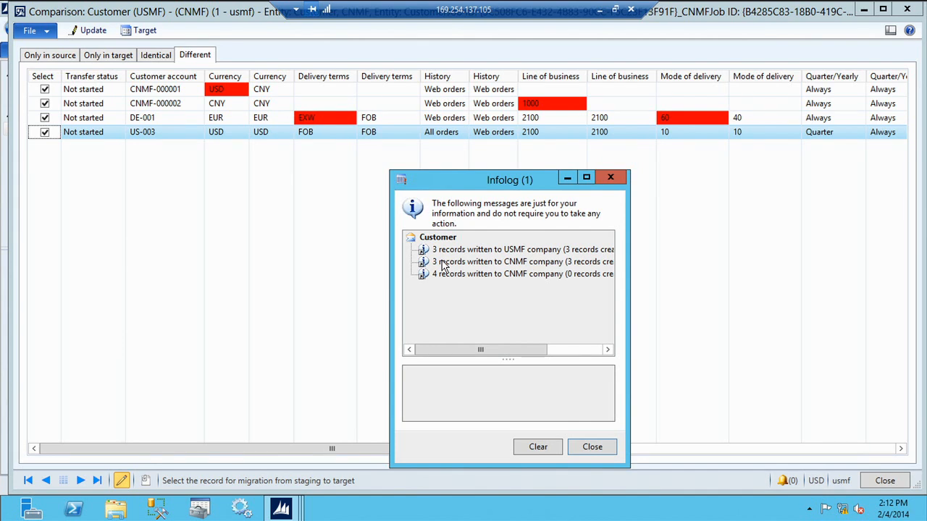
key("Escape")
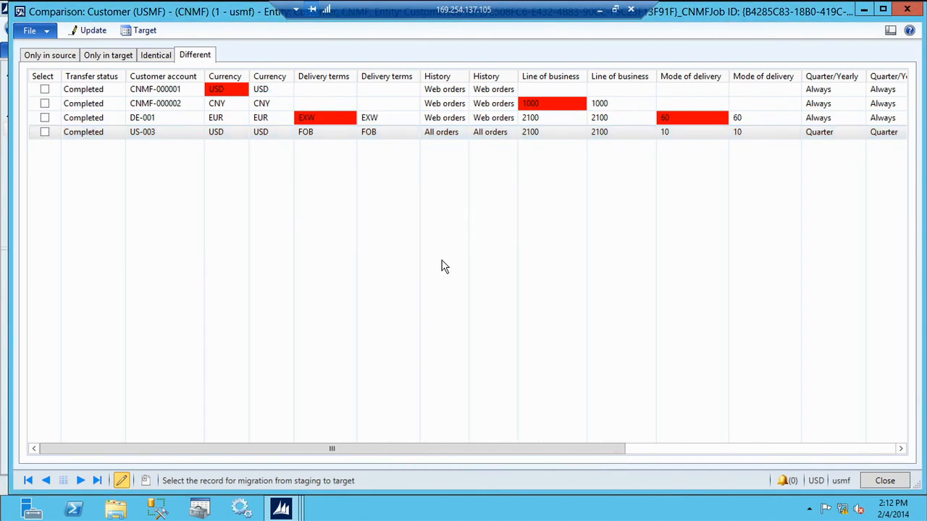
key("Escape")
key("Escape")
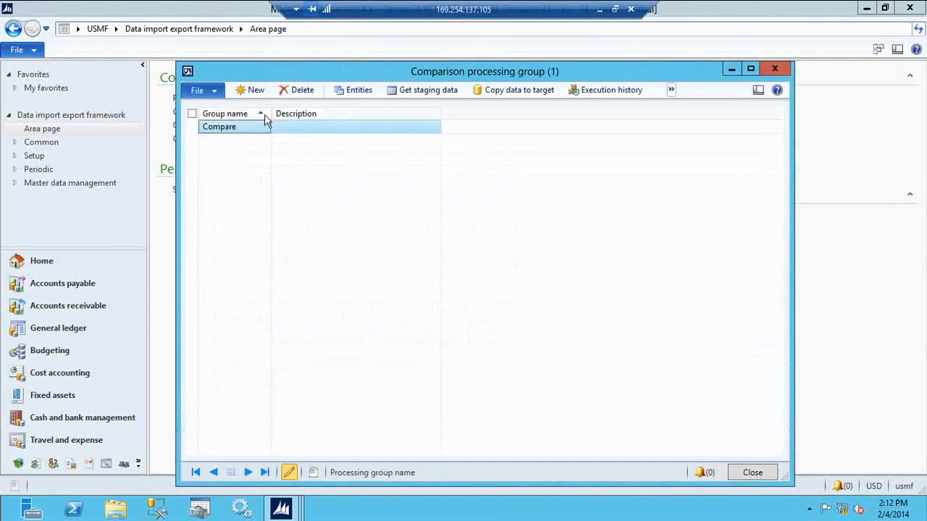
Create another comparison processing group named cc and continue to the entity selection
left_click(251, 90)
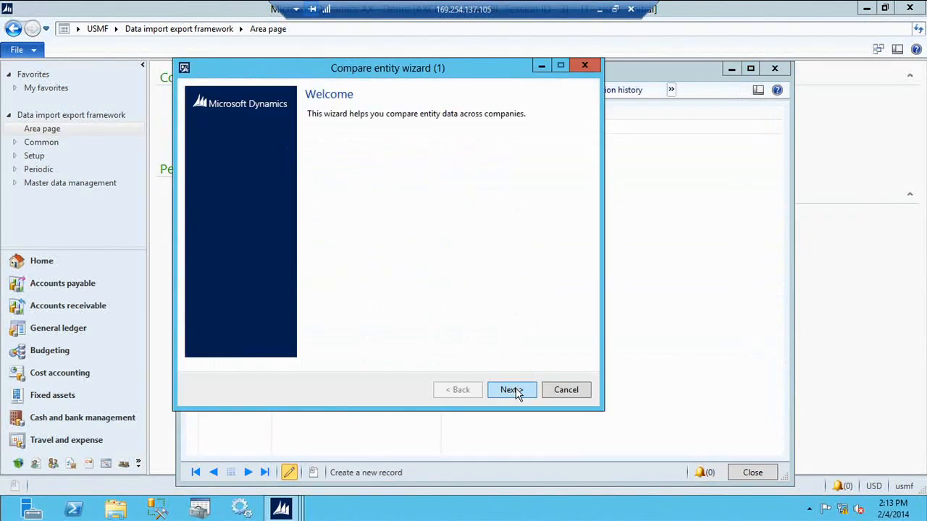
left_click(516, 391)
left_click(353, 147)
type("cc")
key("Tab")
left_click(504, 392)
Include the Customer entity in the cc comparison and proceed to the source and target companies
scroll(319, 275, "down", 3)
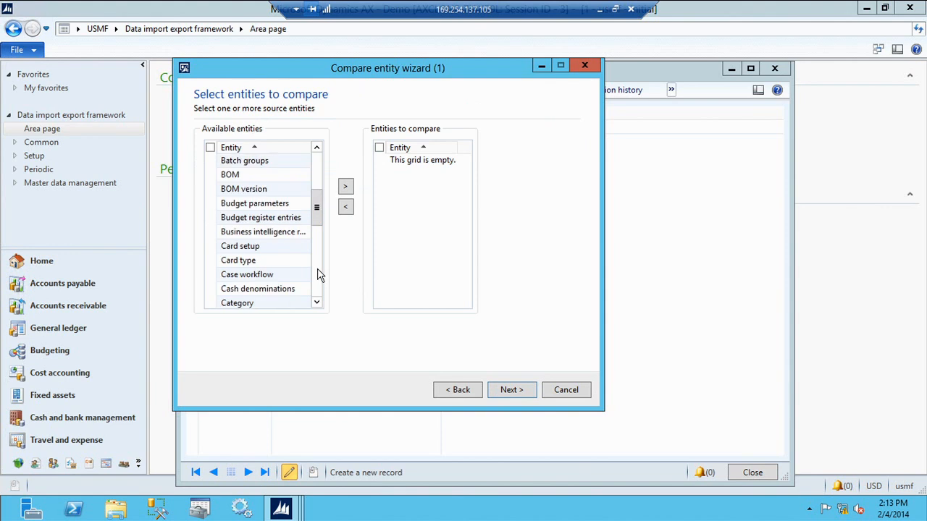
scroll(320, 275, "down", 3)
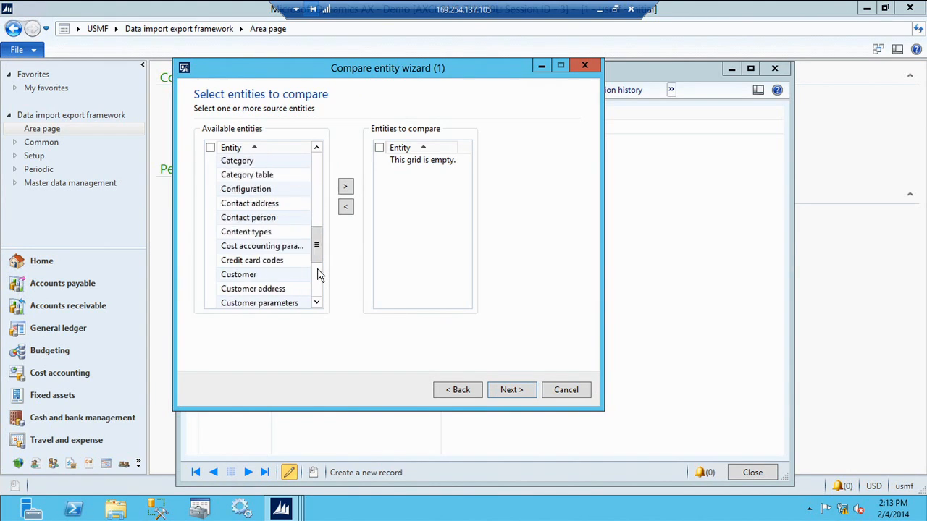
left_click(210, 275)
left_click(345, 186)
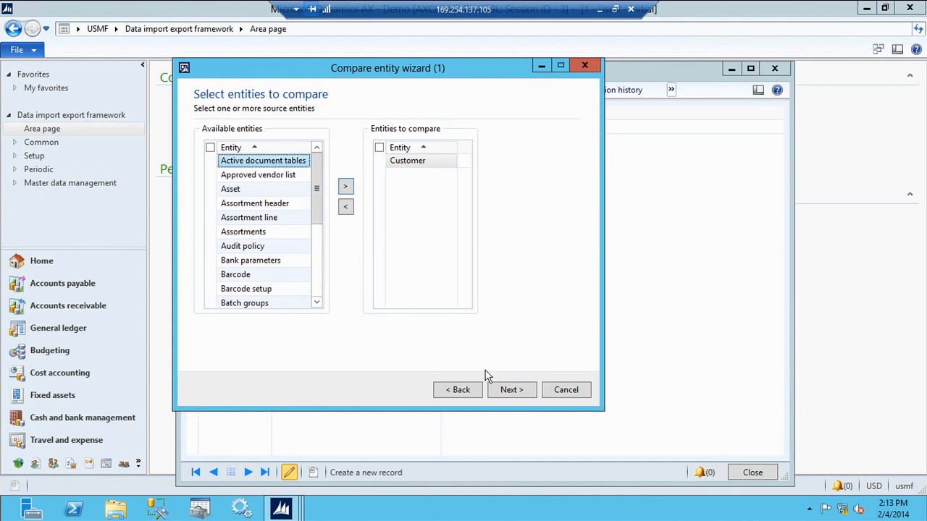
left_click(507, 391)
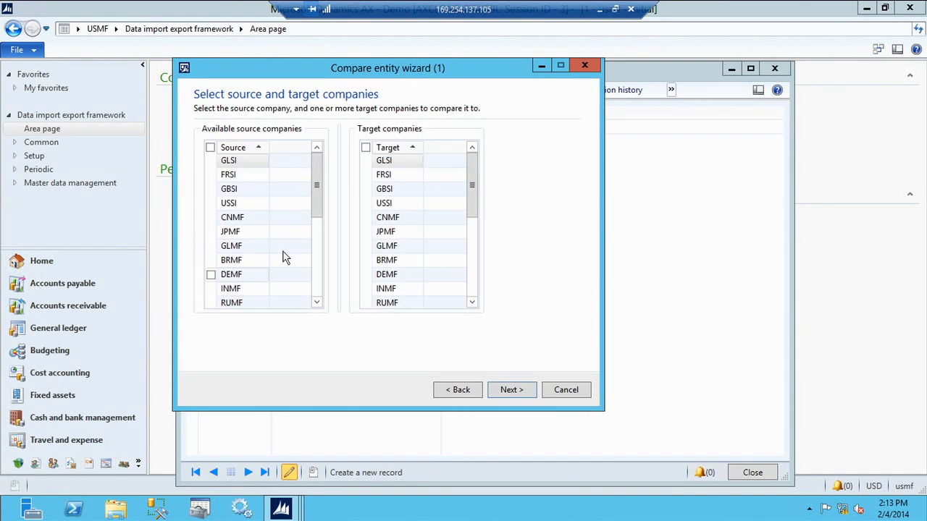
Set USMF as the source company and CNMF and JPMF as the target companies for the cc comparison
left_click(321, 258)
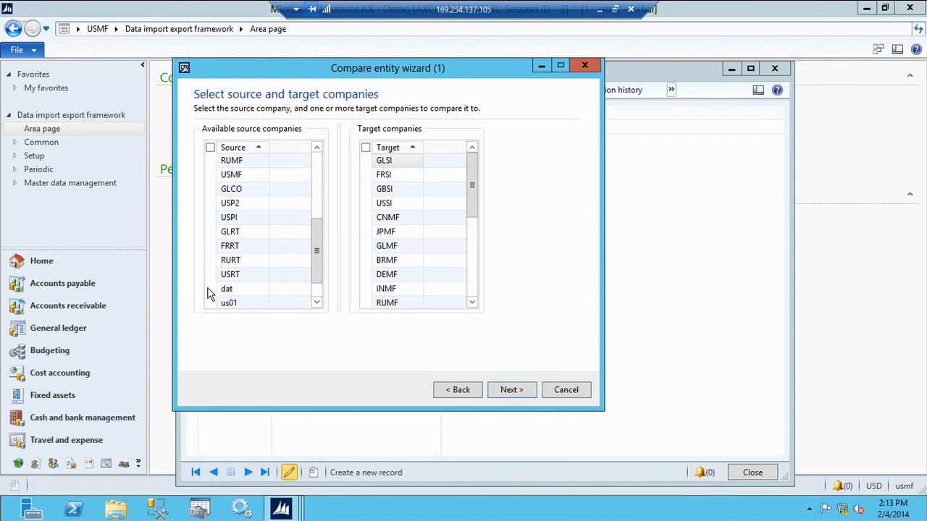
left_click(210, 175)
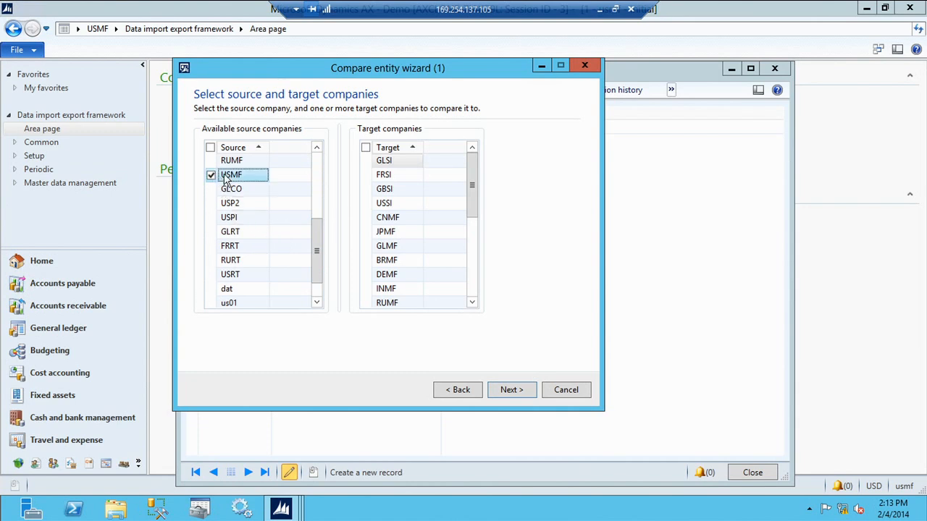
left_click(367, 218)
left_click(367, 231)
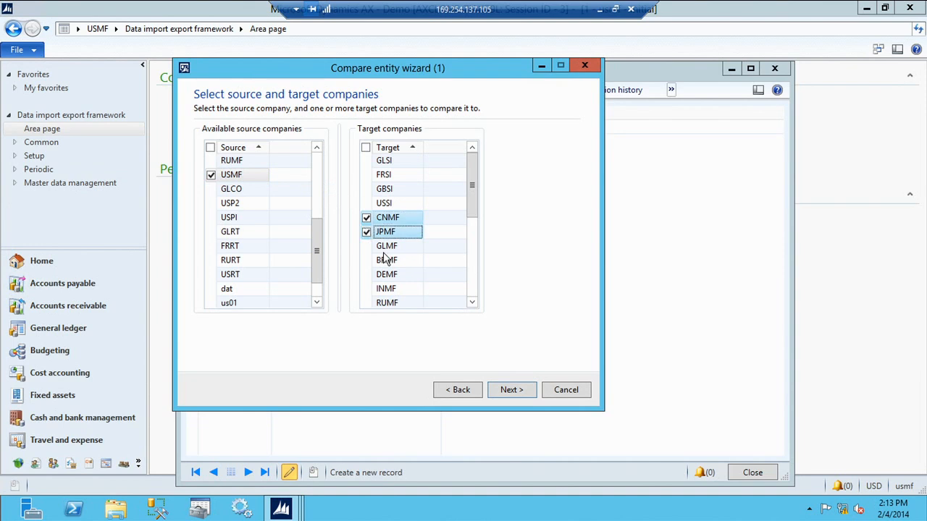
Keep the default batch options and finish the wizard to run the cc comparison
left_click(509, 390)
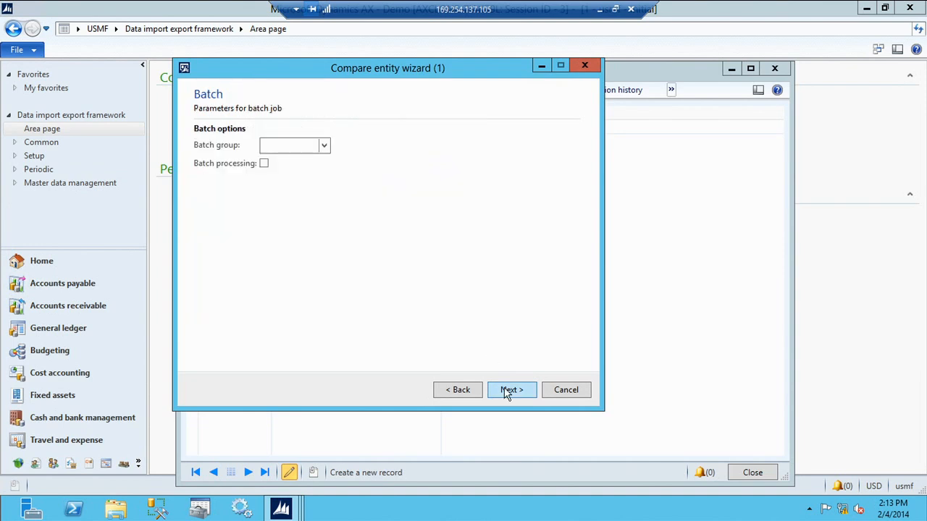
left_click(508, 392)
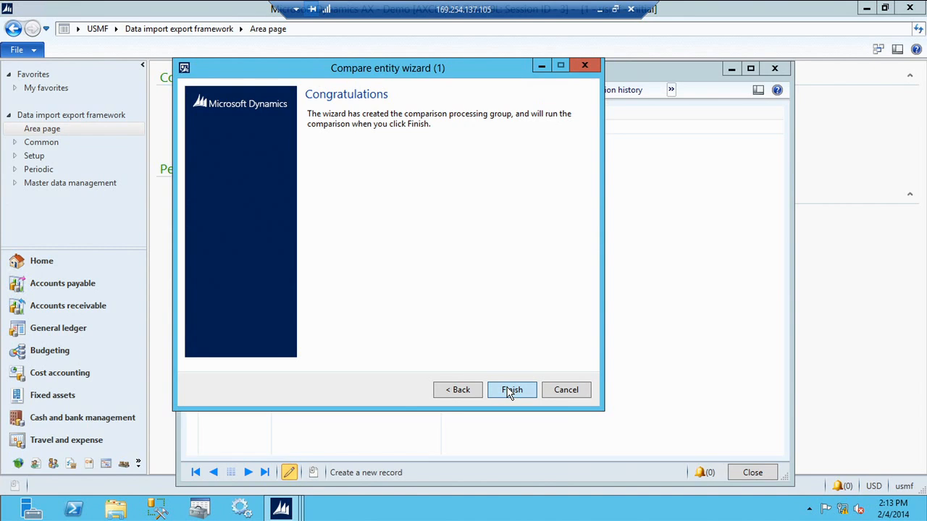
left_click(511, 391)
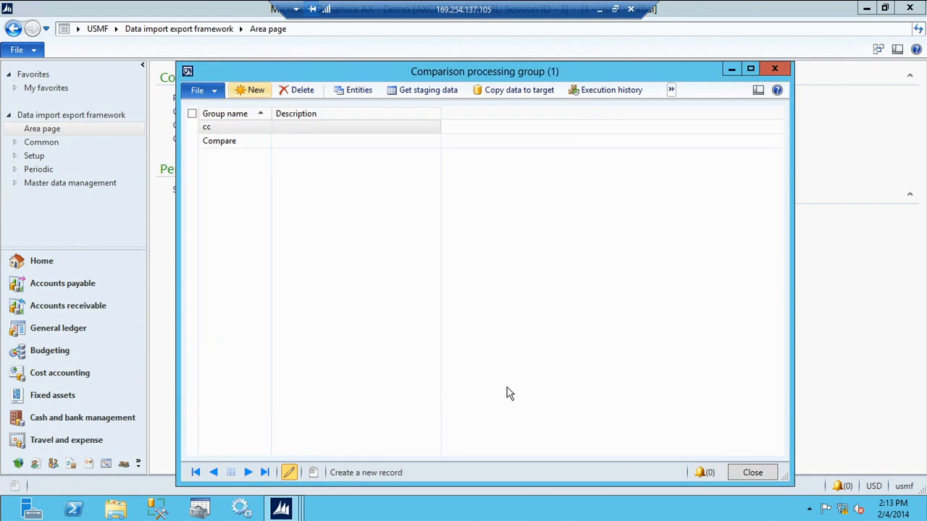
key("Escape")
Open the comparison results of the cc group and check the identical customer figures for JPMF and CNMF
left_click(671, 89)
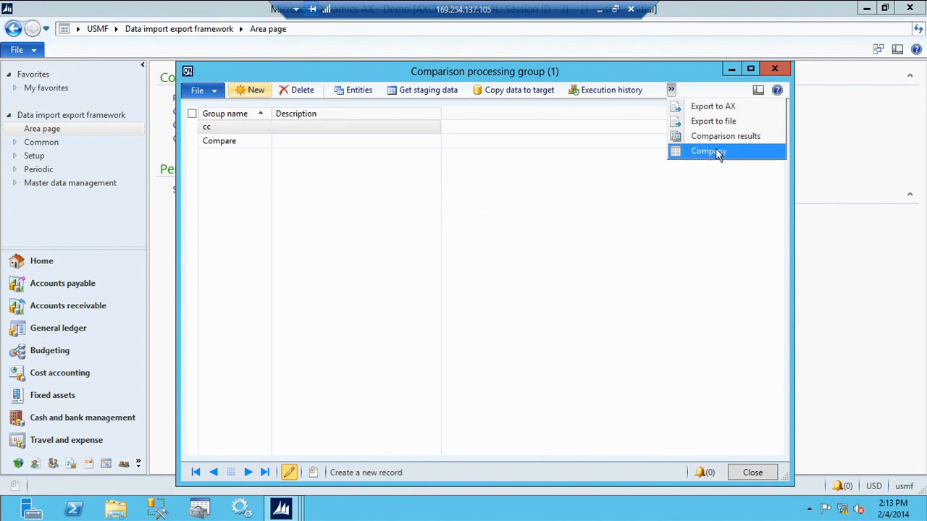
left_click(722, 137)
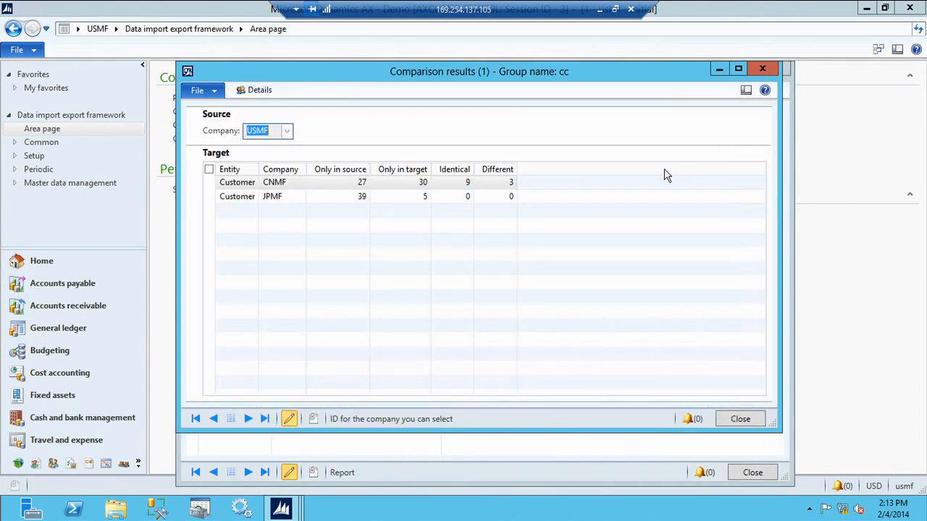
left_click(458, 196)
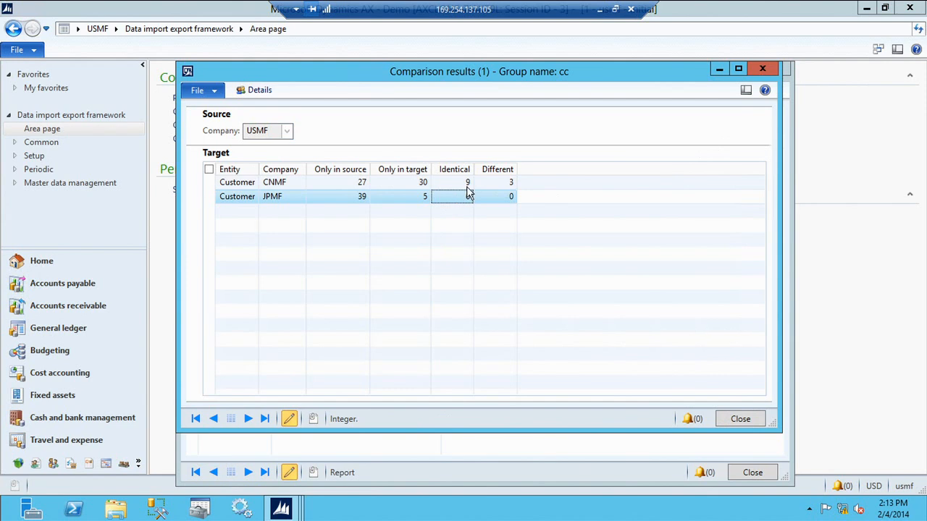
left_click(468, 187)
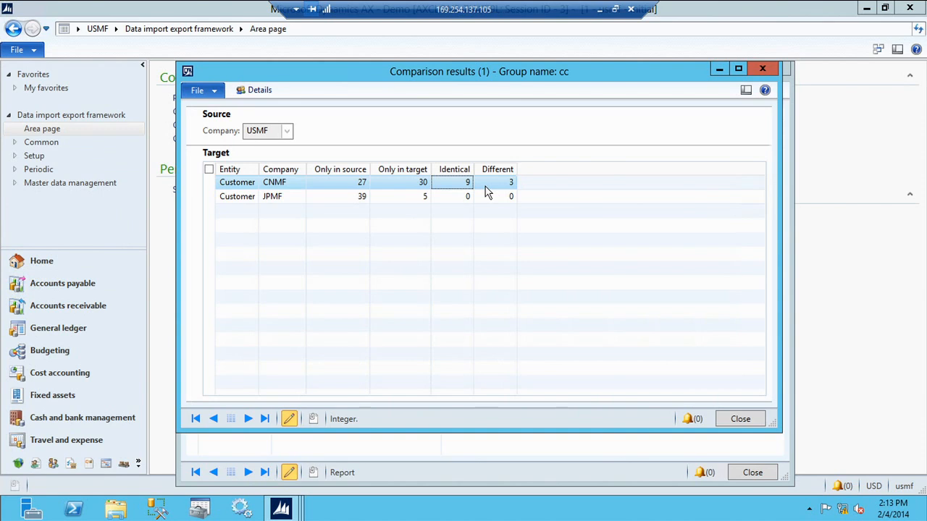
Reopen the cc group's comparison results, review the CNMF row, and return to the Data import export framework area page
key("Escape")
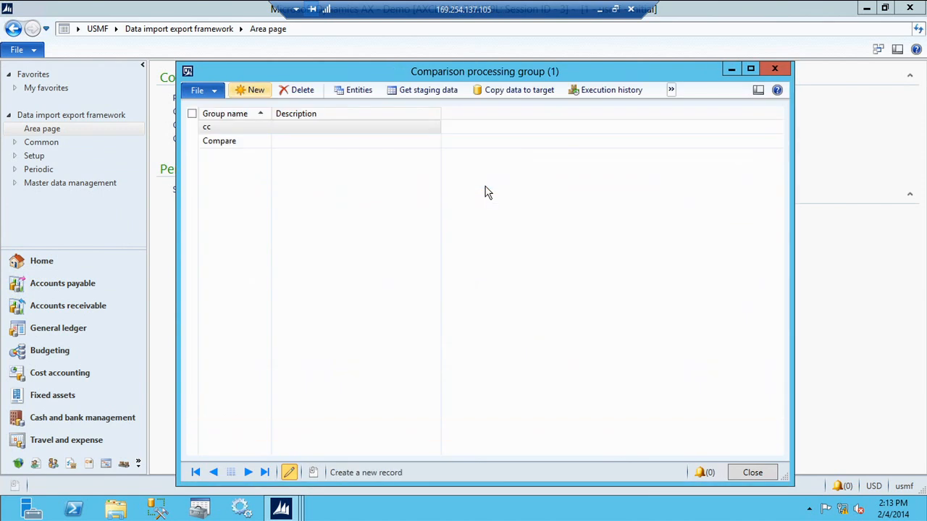
left_click(671, 90)
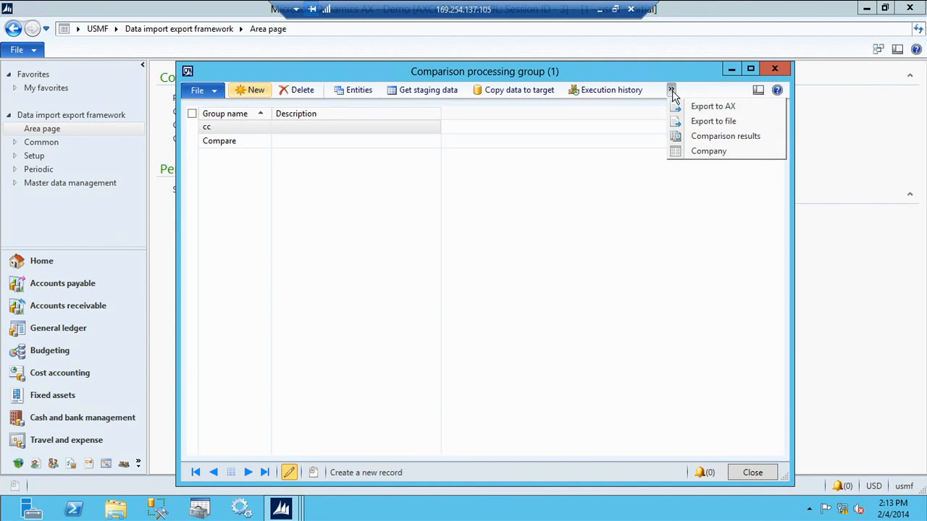
left_click(704, 142)
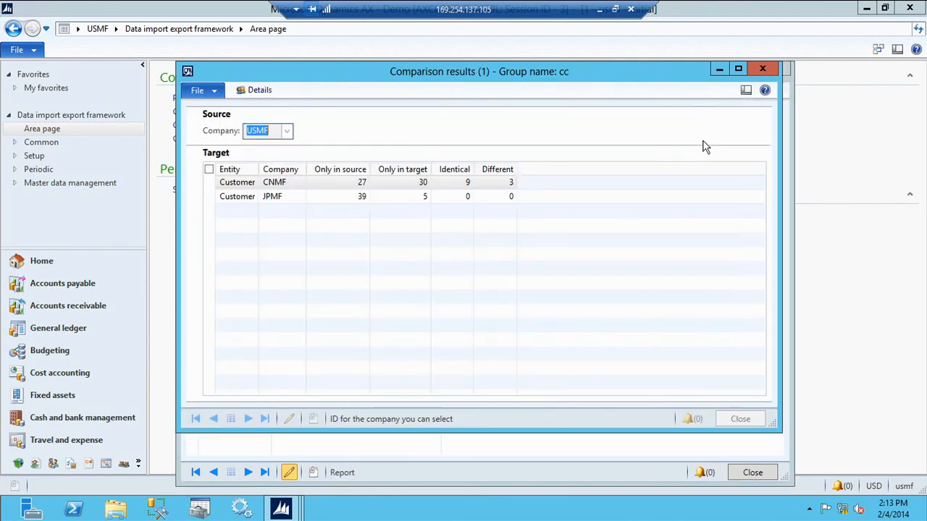
left_click(467, 188)
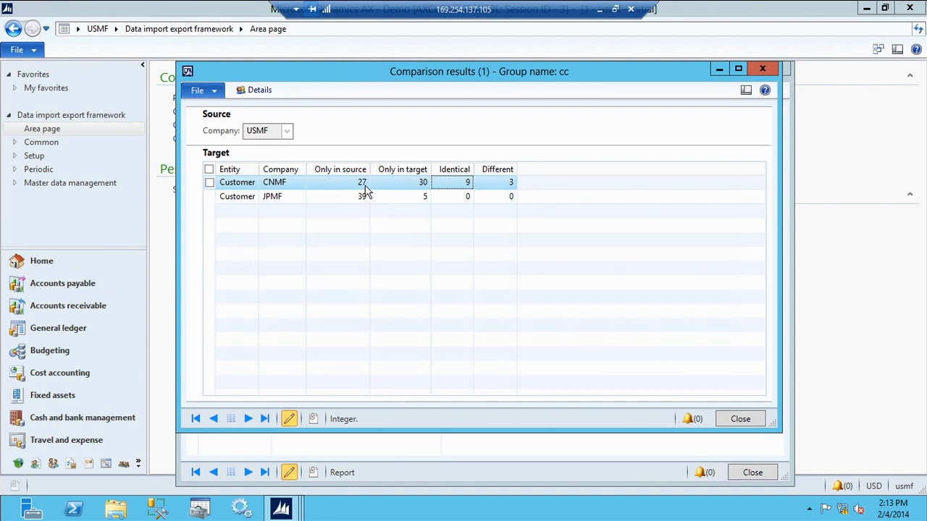
key("Escape")
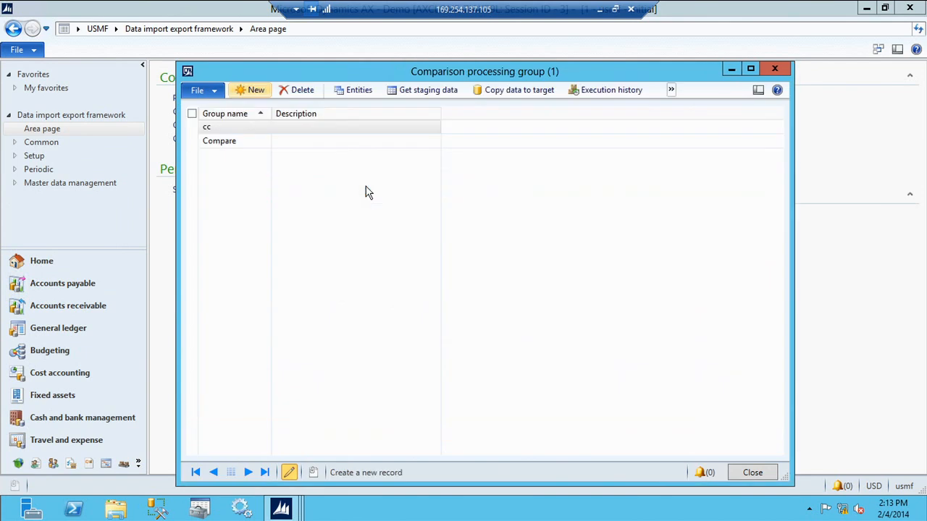
key("Escape")
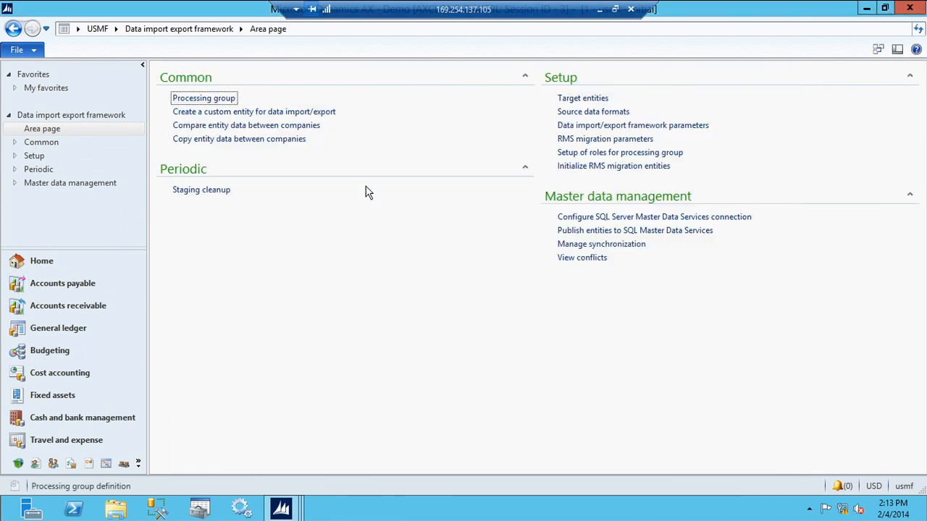
Start copying entity data between companies and name the copy entity processing group mm
left_click(239, 139)
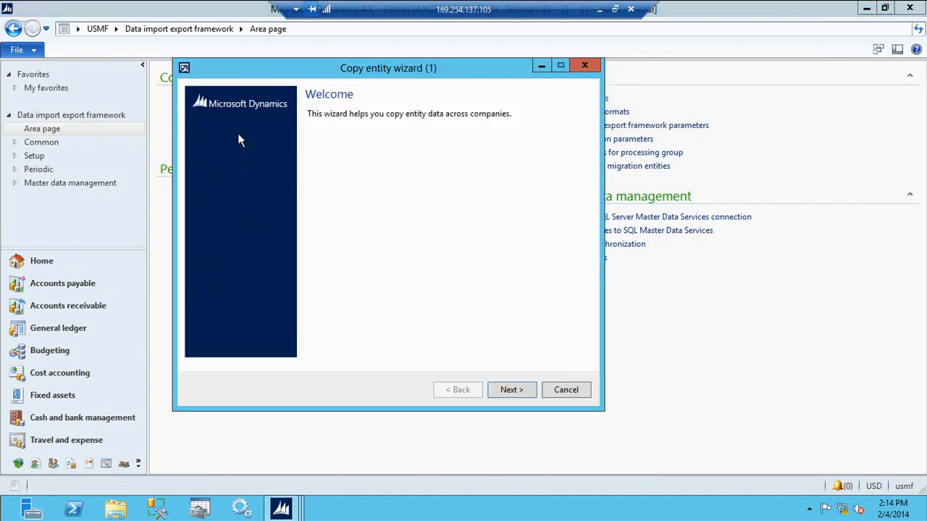
left_click(526, 388)
left_click(351, 146)
type("mm")
key("Tab")
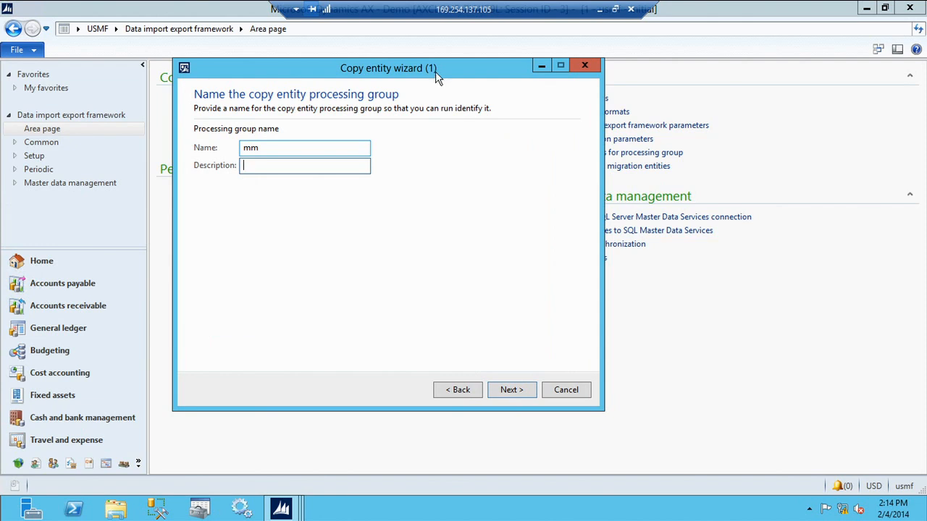
left_click(510, 390)
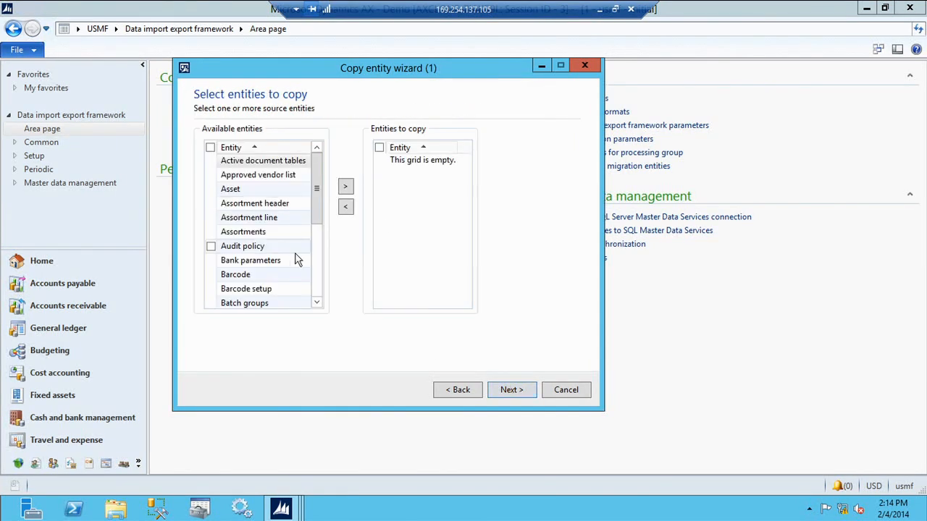
Add the Barcode setup entity to the entities to copy and proceed to the source and target companies
left_click(213, 294)
left_click(346, 187)
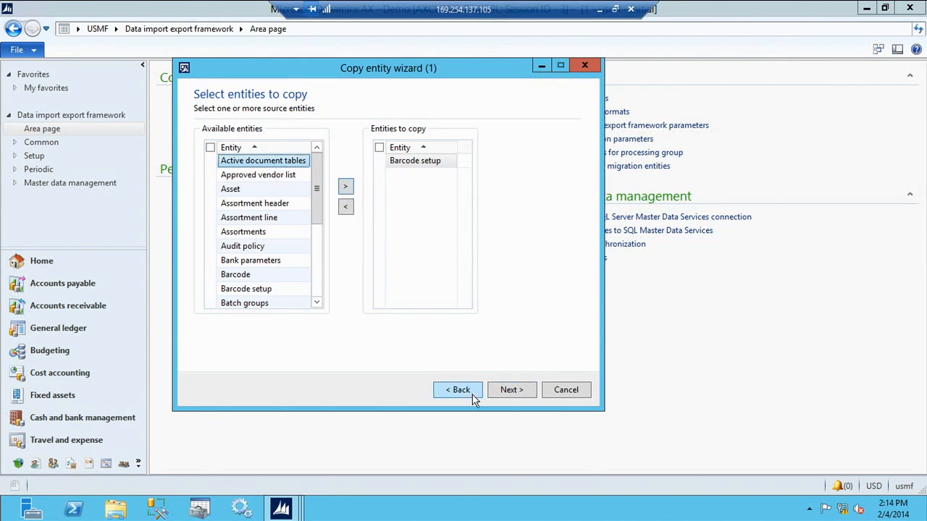
left_click(514, 392)
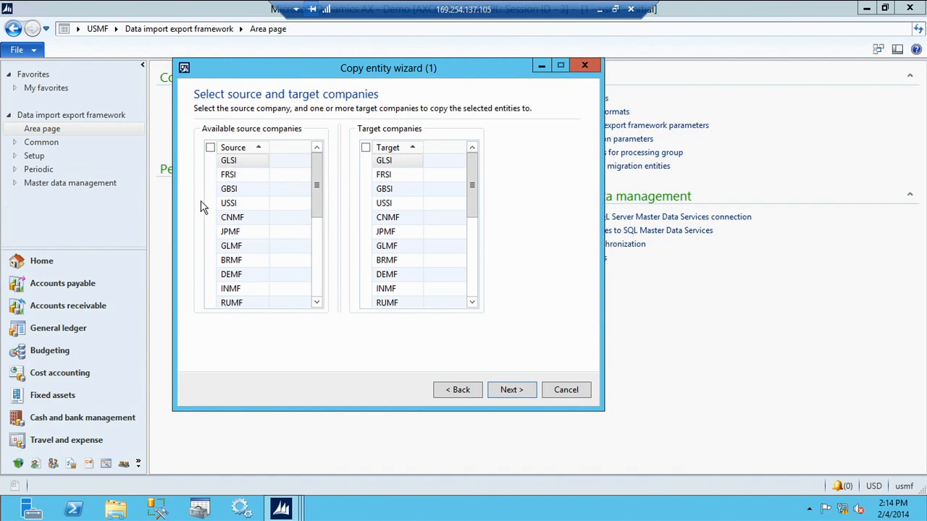
Set USMF as the source company and CNMF and JPMF as the target companies for the mm copy
left_click(318, 258)
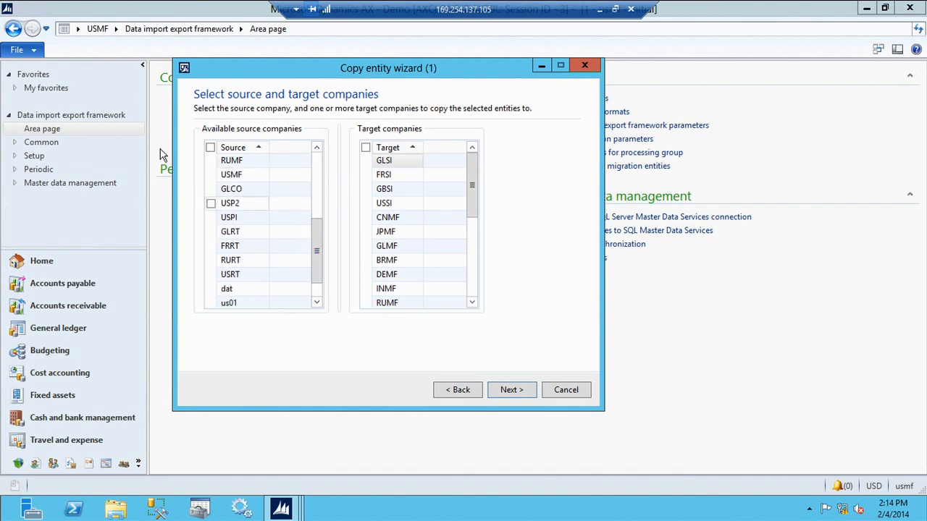
left_click(211, 175)
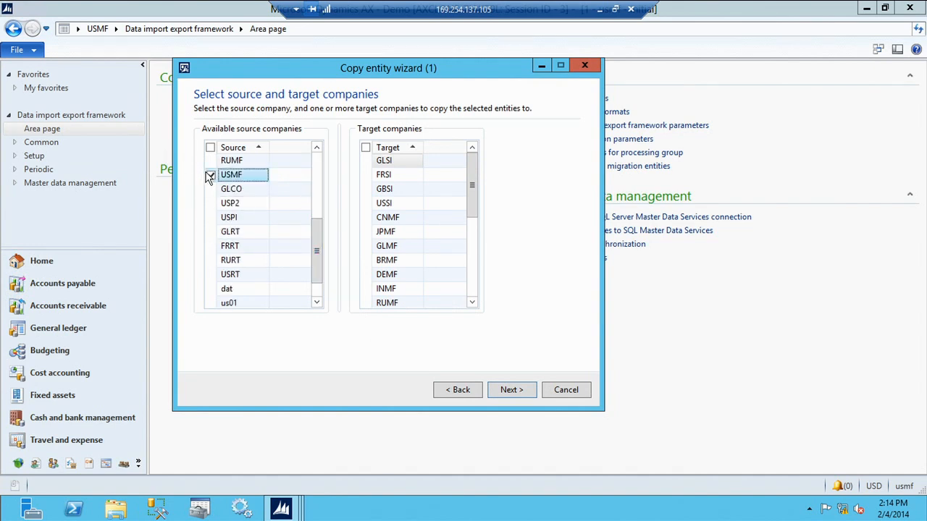
left_click(366, 218)
left_click(367, 231)
left_click(514, 391)
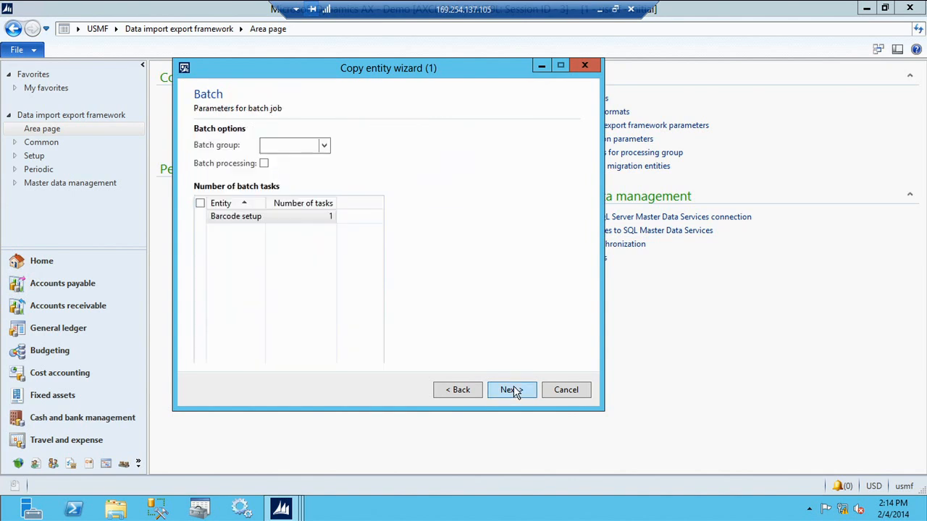
Run the mm copy with the default batch options and refresh the copy processing group list
left_click(514, 391)
left_click(513, 387)
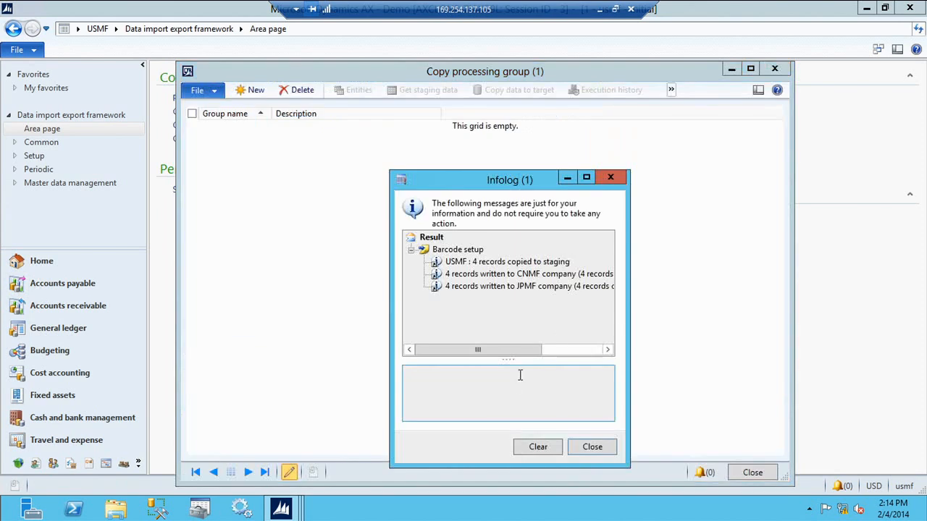
key("Escape")
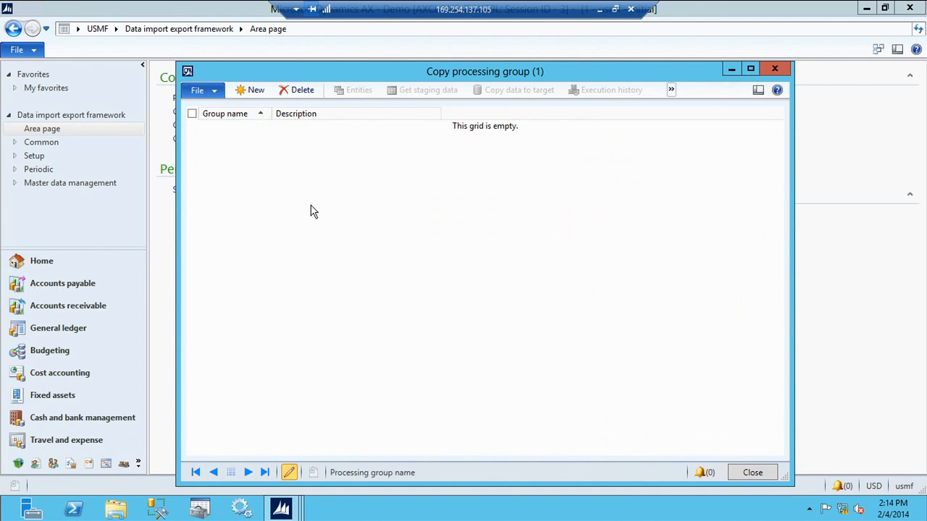
key("ctrl+n")
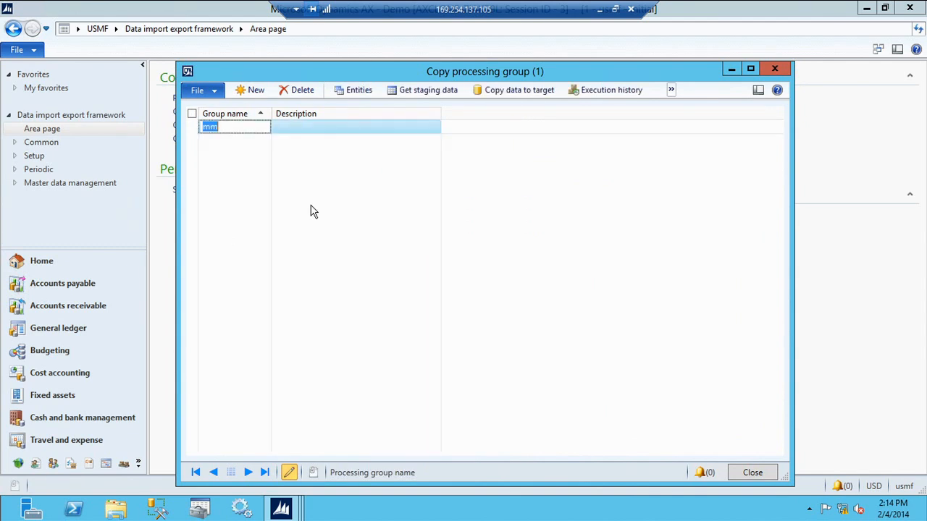